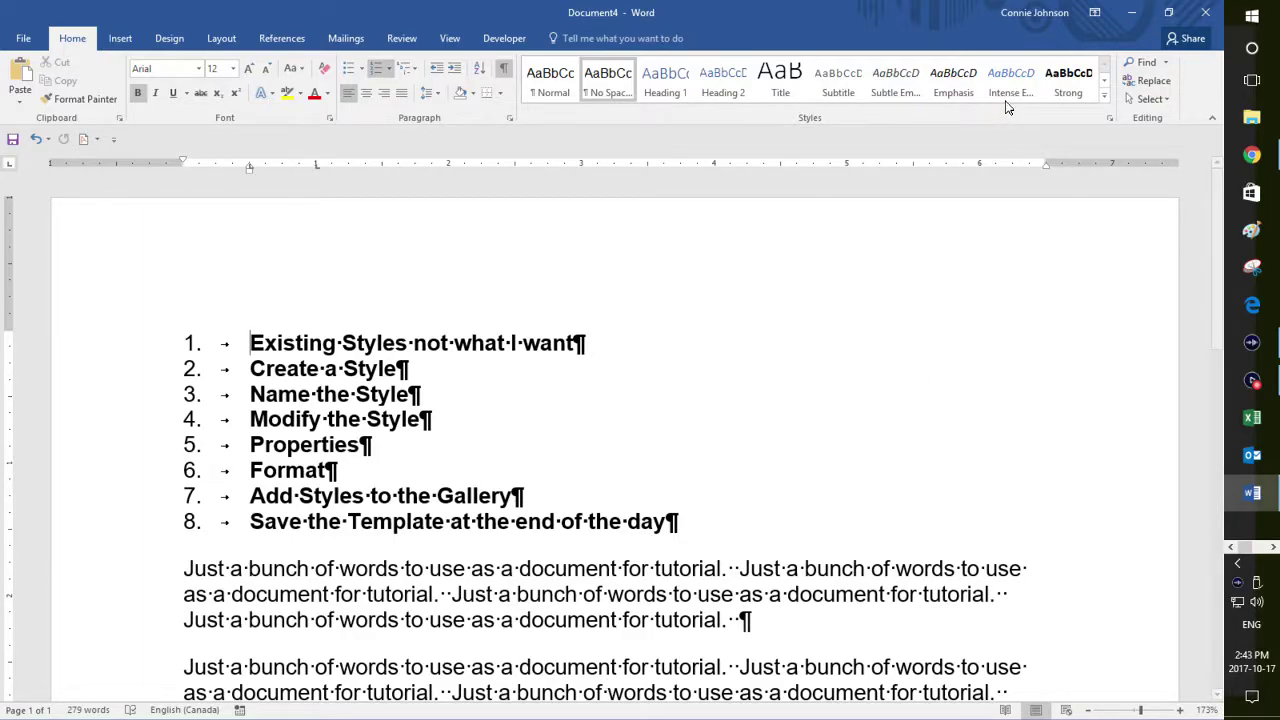
- Expand the Home tab's Styles gallery to show all quick styles
left_click(1104, 97)
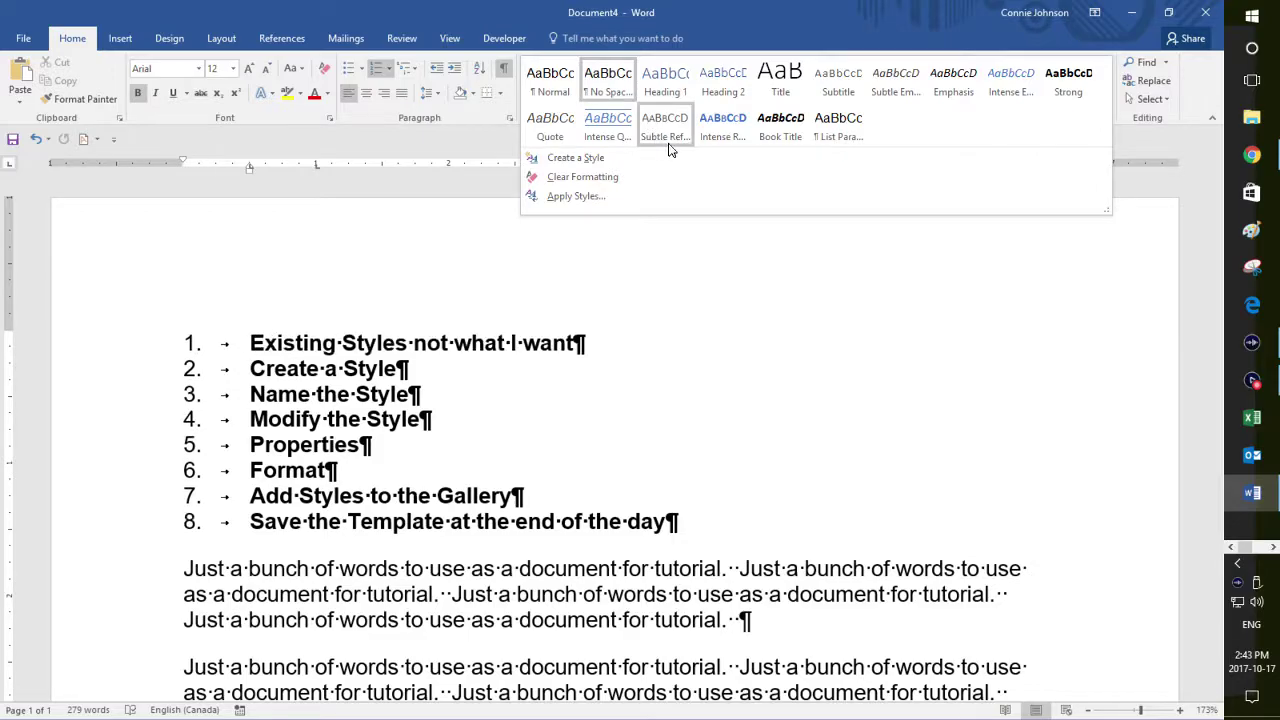
- Delete the 'Existing Styles not what I want' line from the bold numbered list
left_click(845, 466)
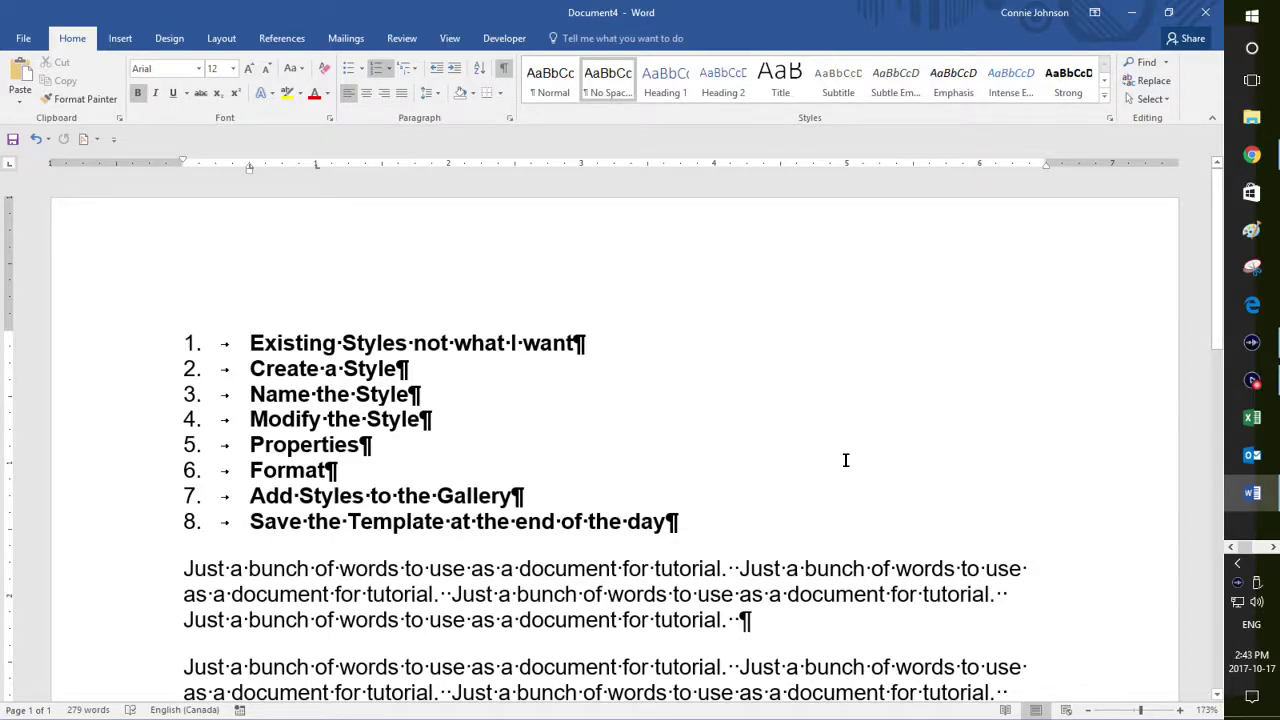
key("shift+Down")
key("Delete")
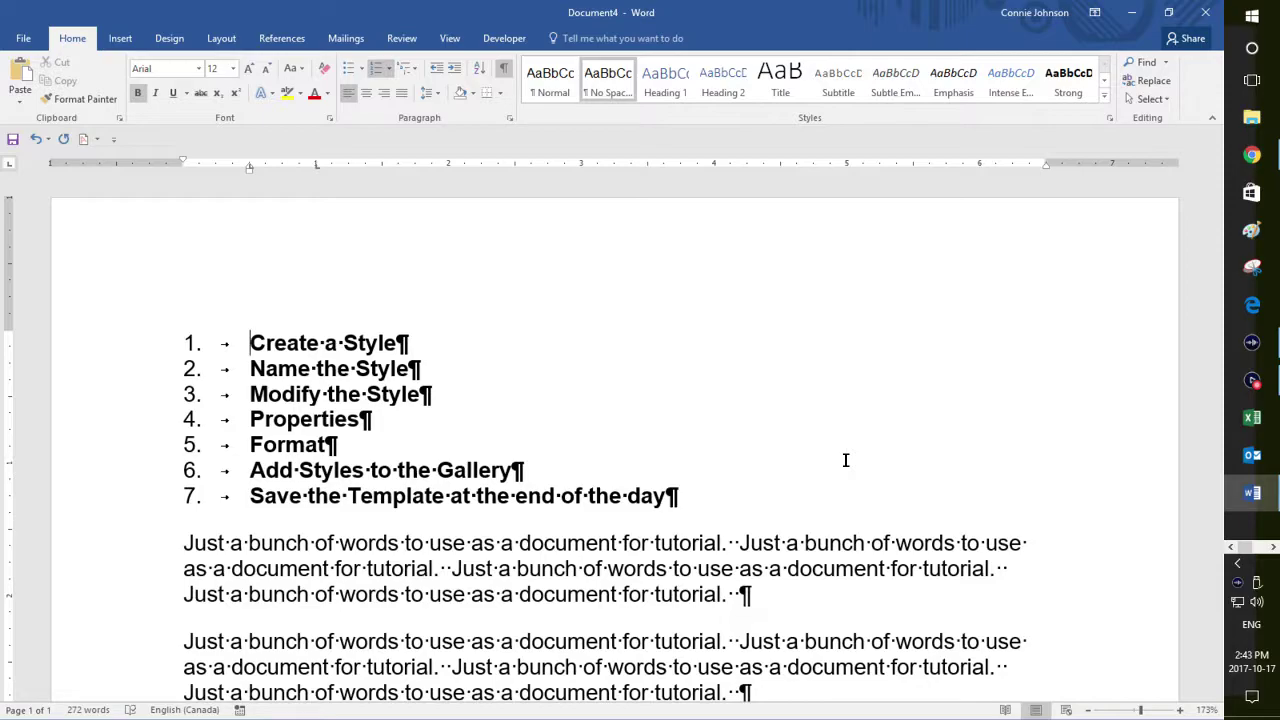
key("alt")
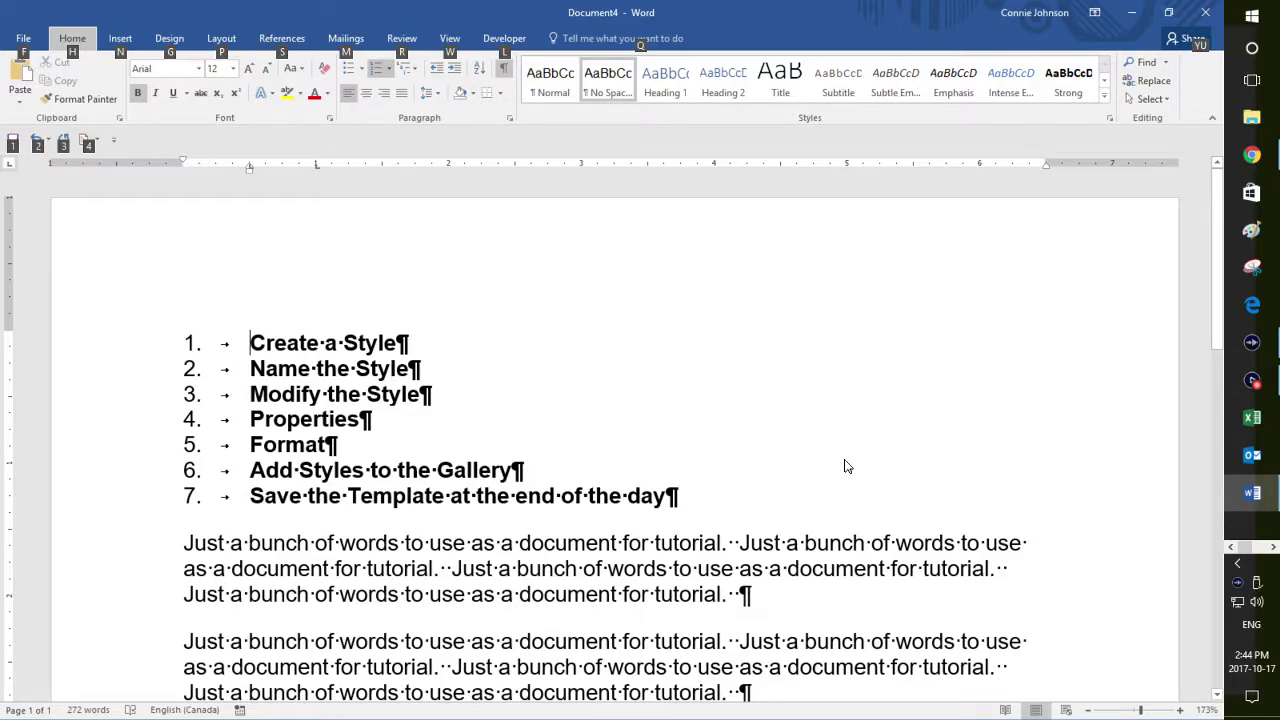
key("h")
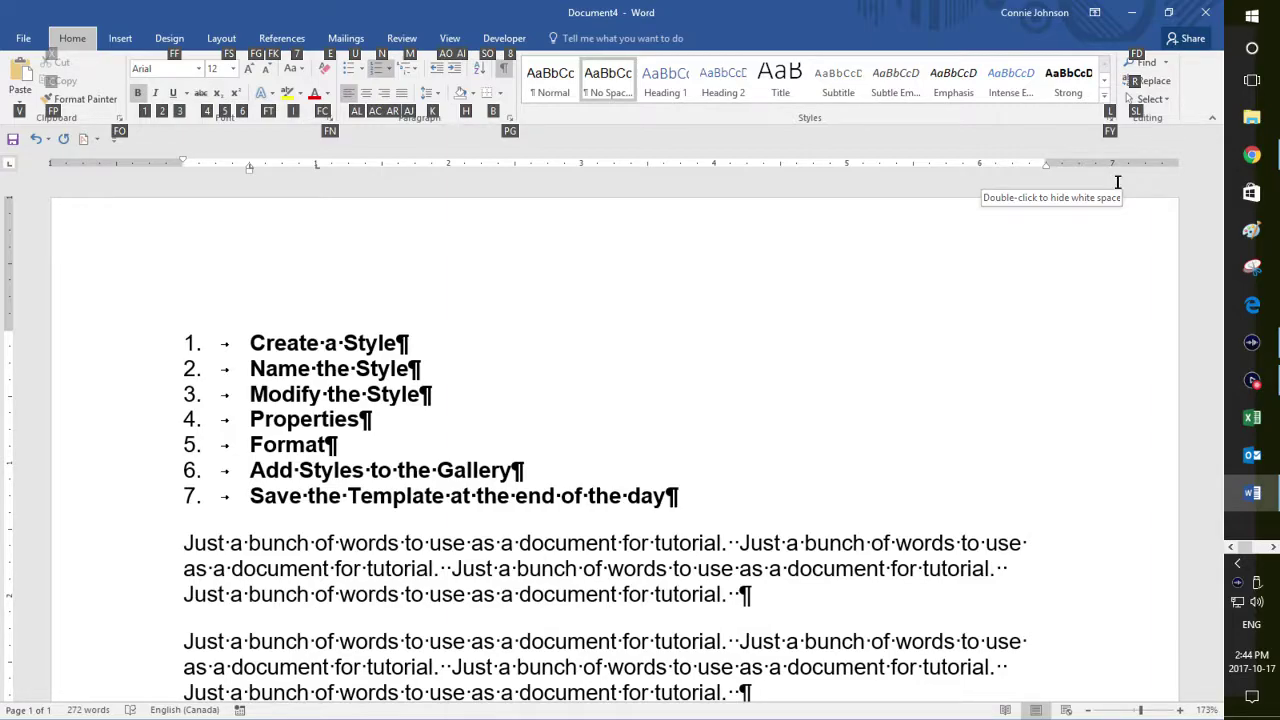
- Choose Create a Style from the expanded gallery to get the Style1 dialog
key("l")
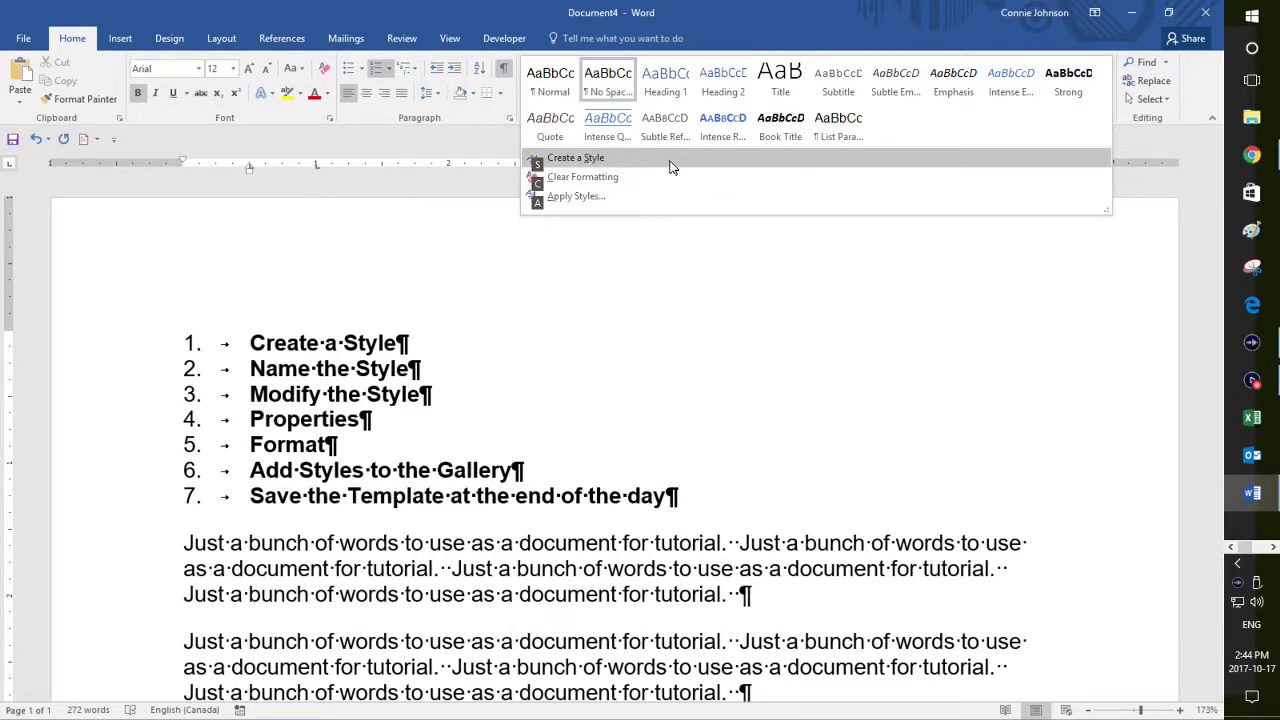
left_click(581, 165)
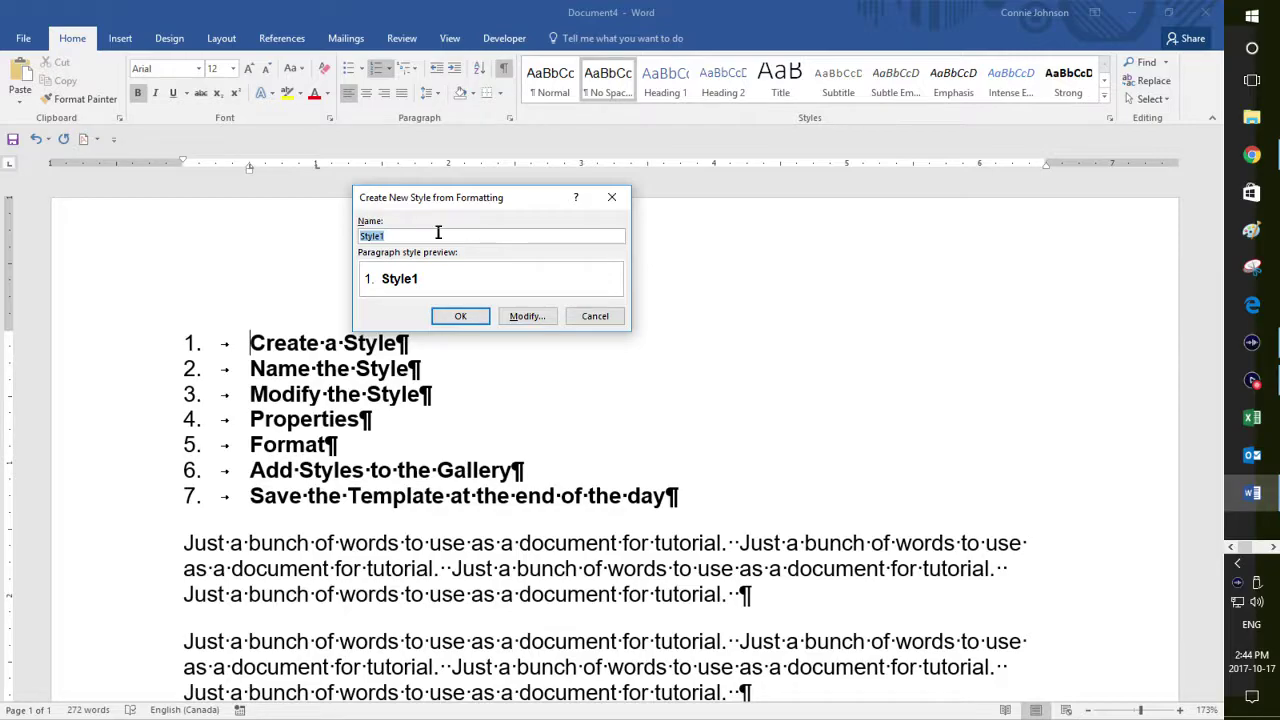
- Replace the default name Style1 with 'CPJ Heading 1 Shading'
type("CPI")
type(" Heading 1")
type(" Shading")
- Expand to the full style definition and keep the type Linked (paragraph and character)
key("alt+m")
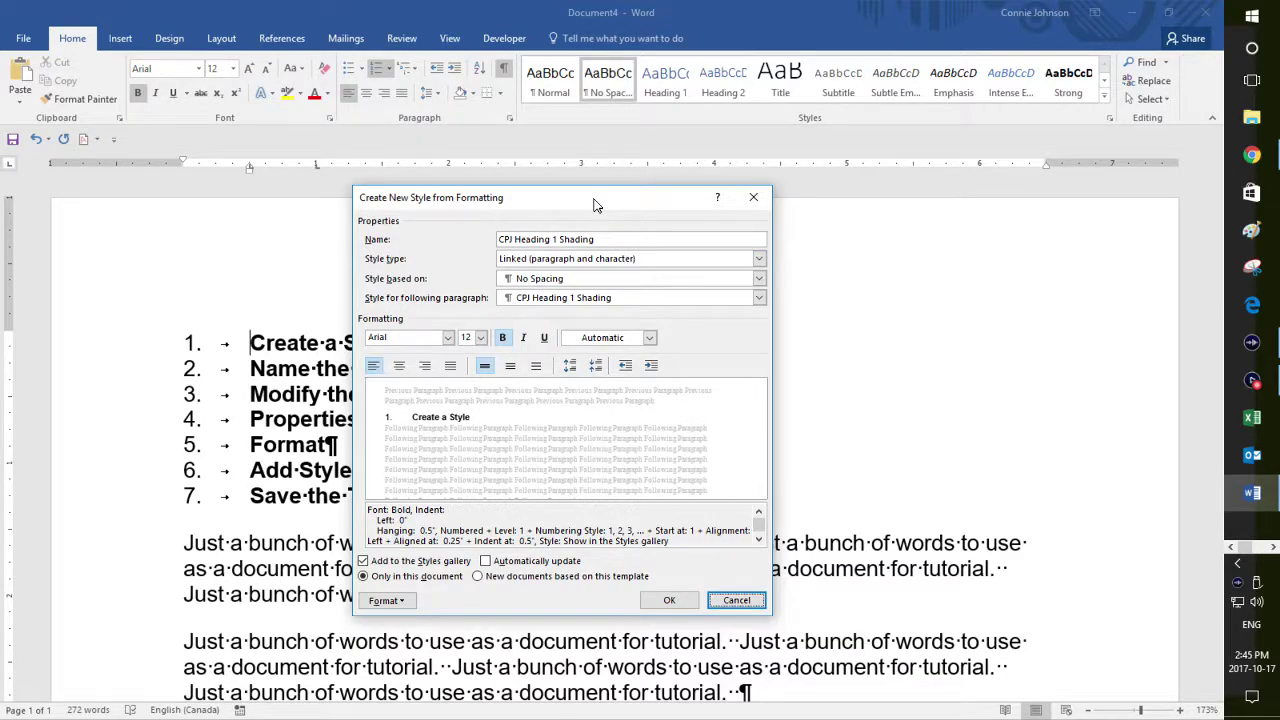
left_click_drag(595, 204, 885, 168)
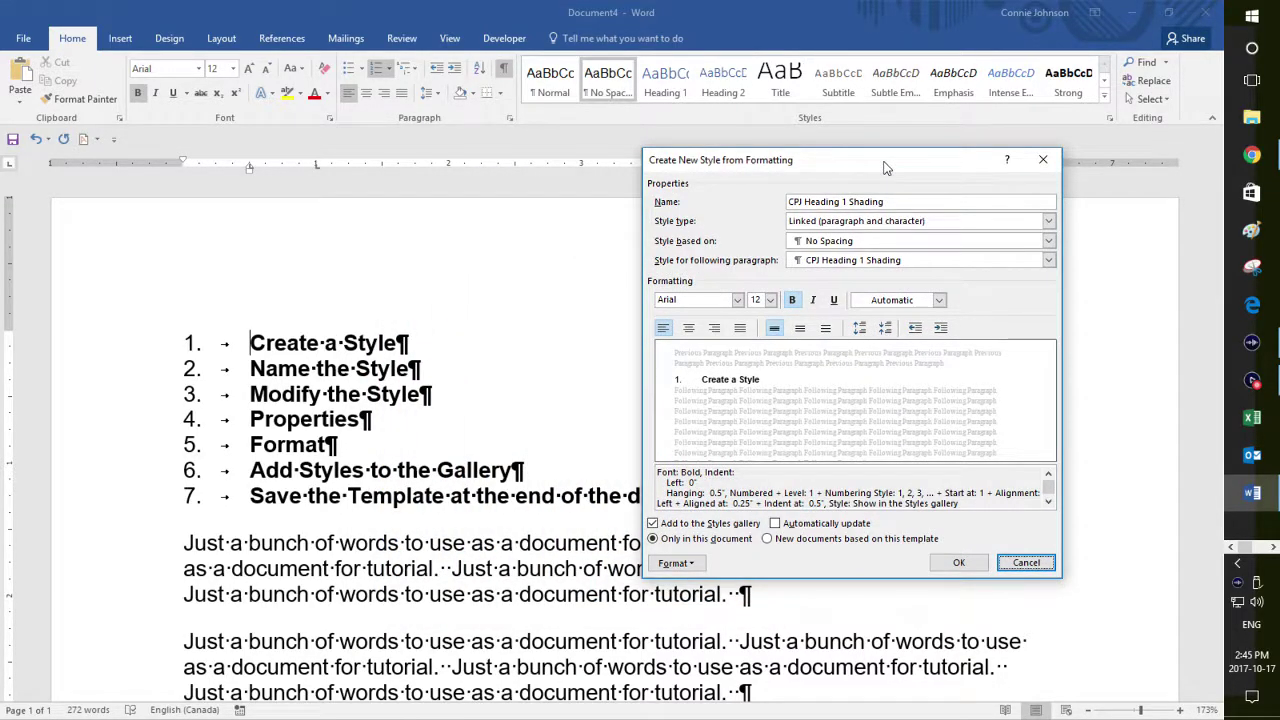
left_click_drag(885, 168, 848, 165)
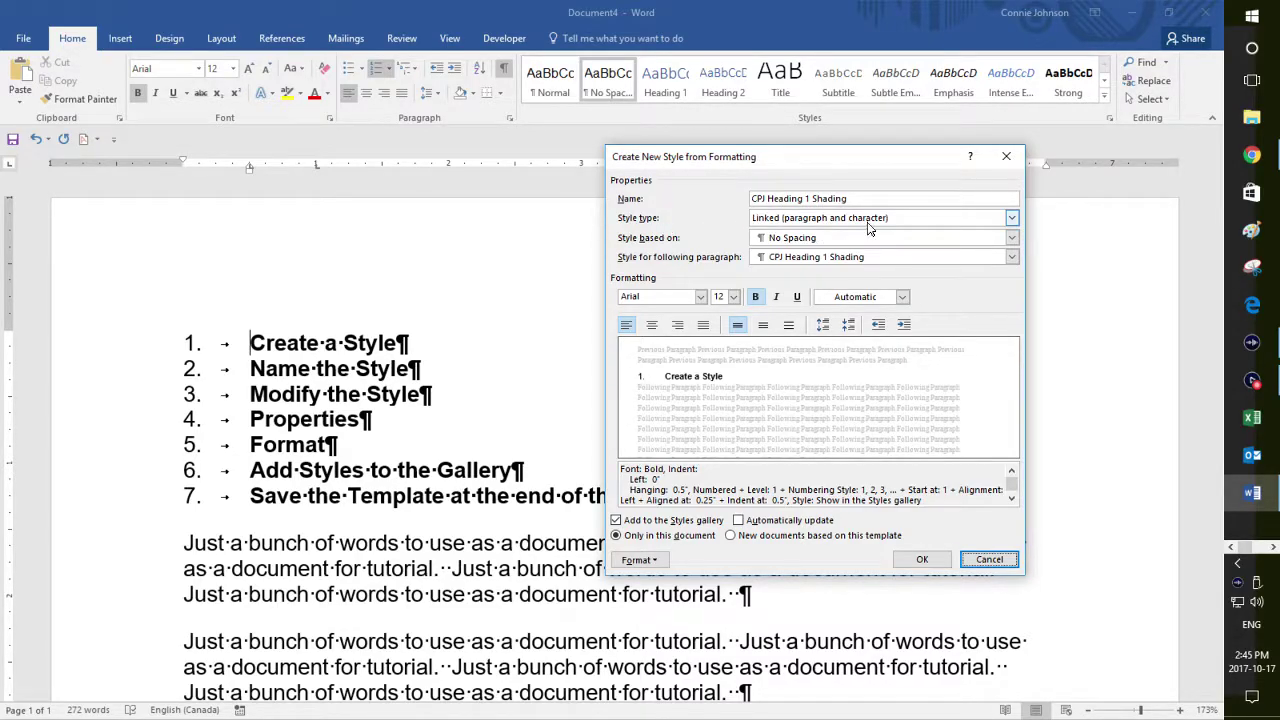
left_click(1011, 219)
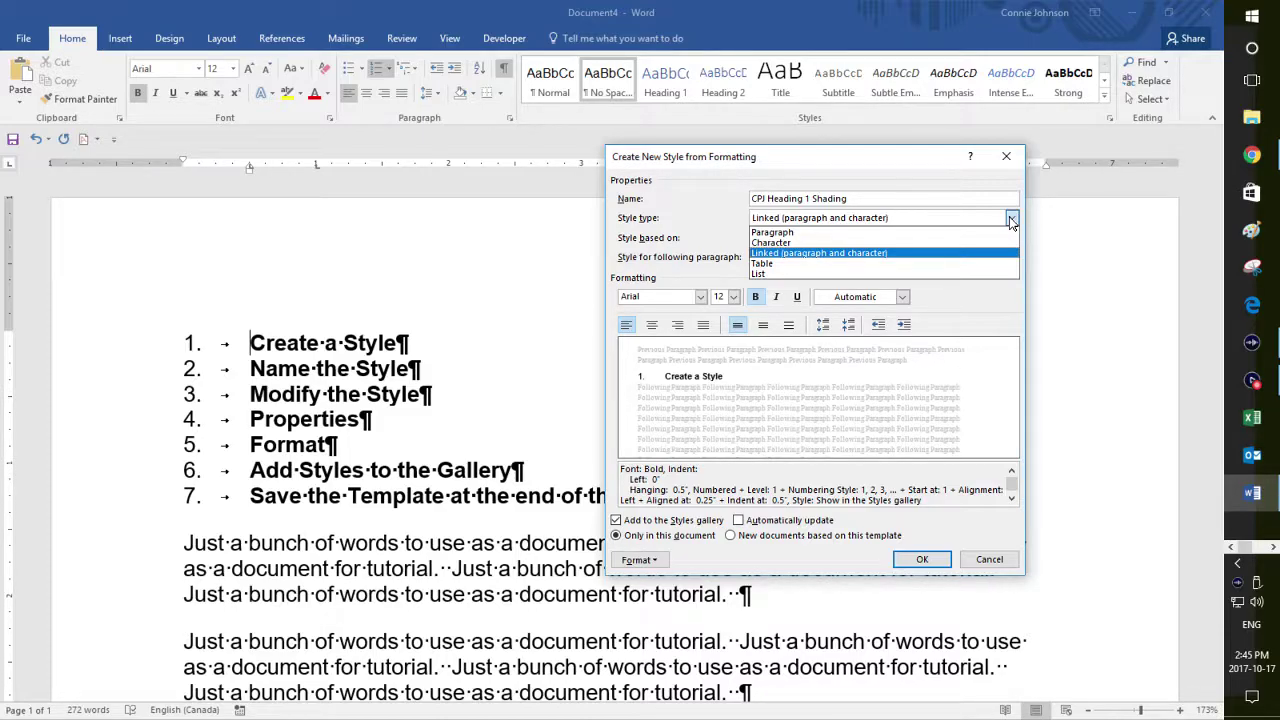
left_click(1011, 219)
left_click(1011, 219)
left_click(1011, 219)
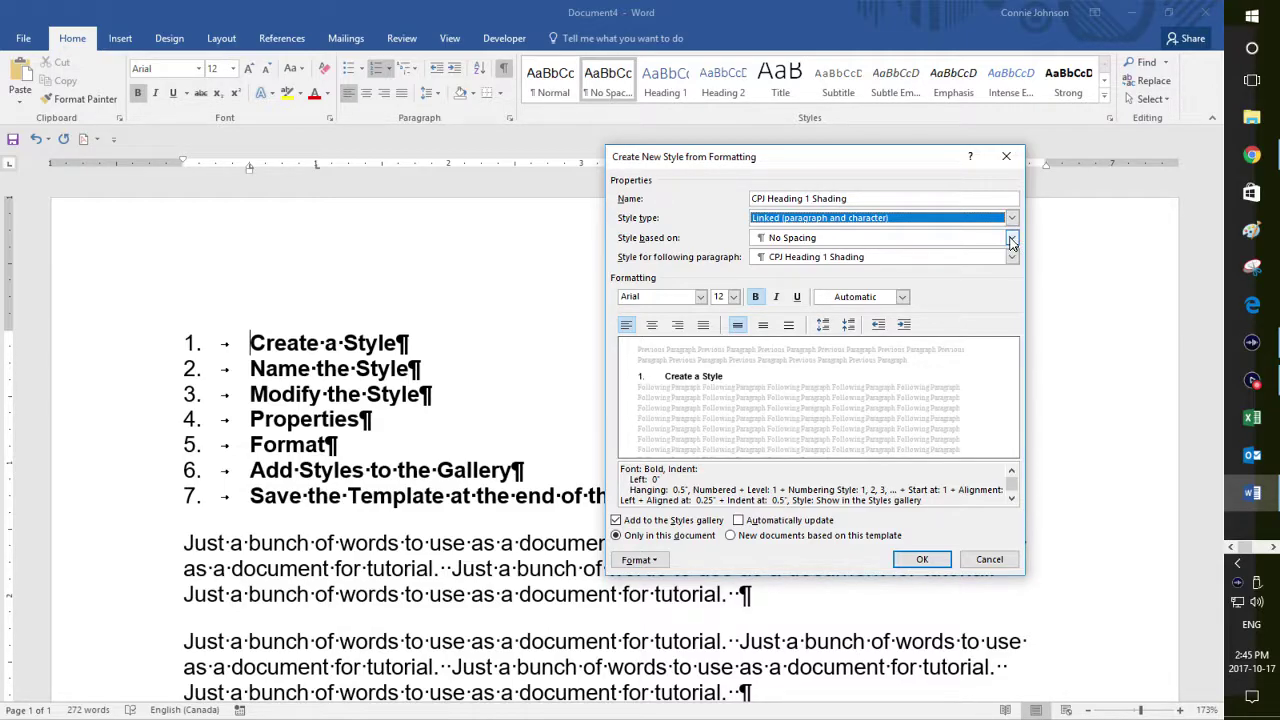
- Base the style on Normal and tick Automatically update
left_click(1011, 240)
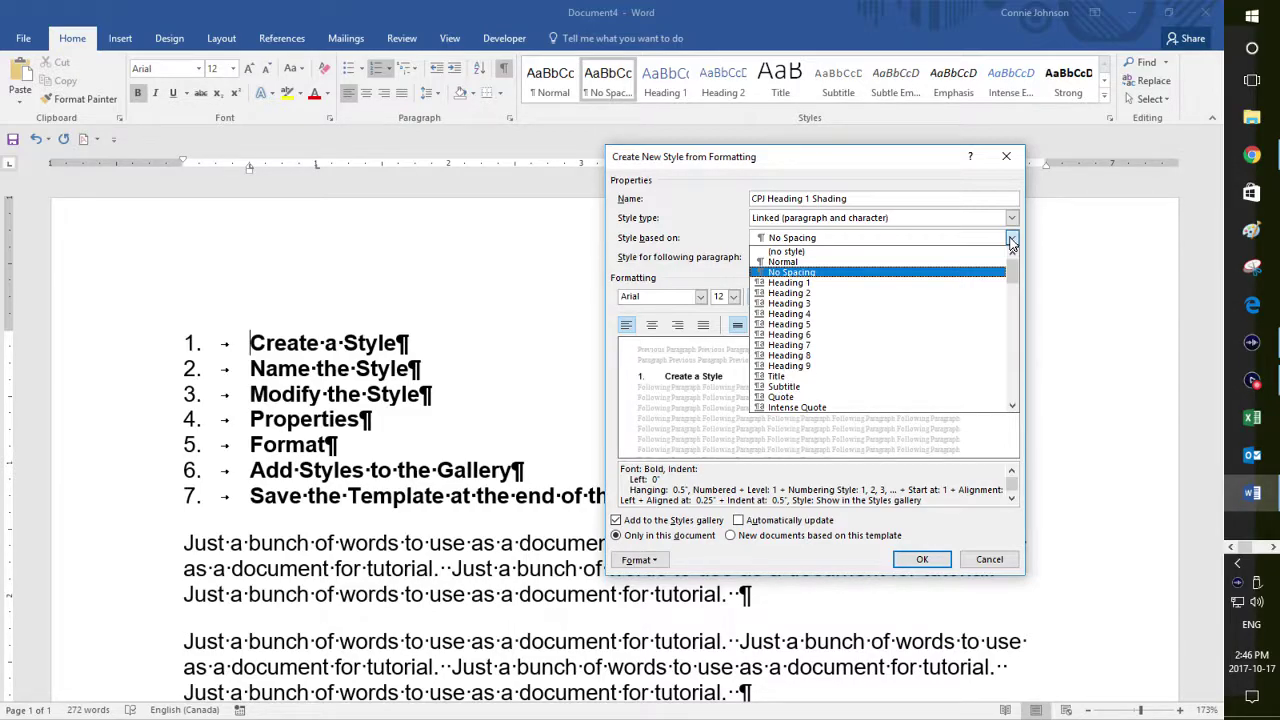
left_click(788, 262)
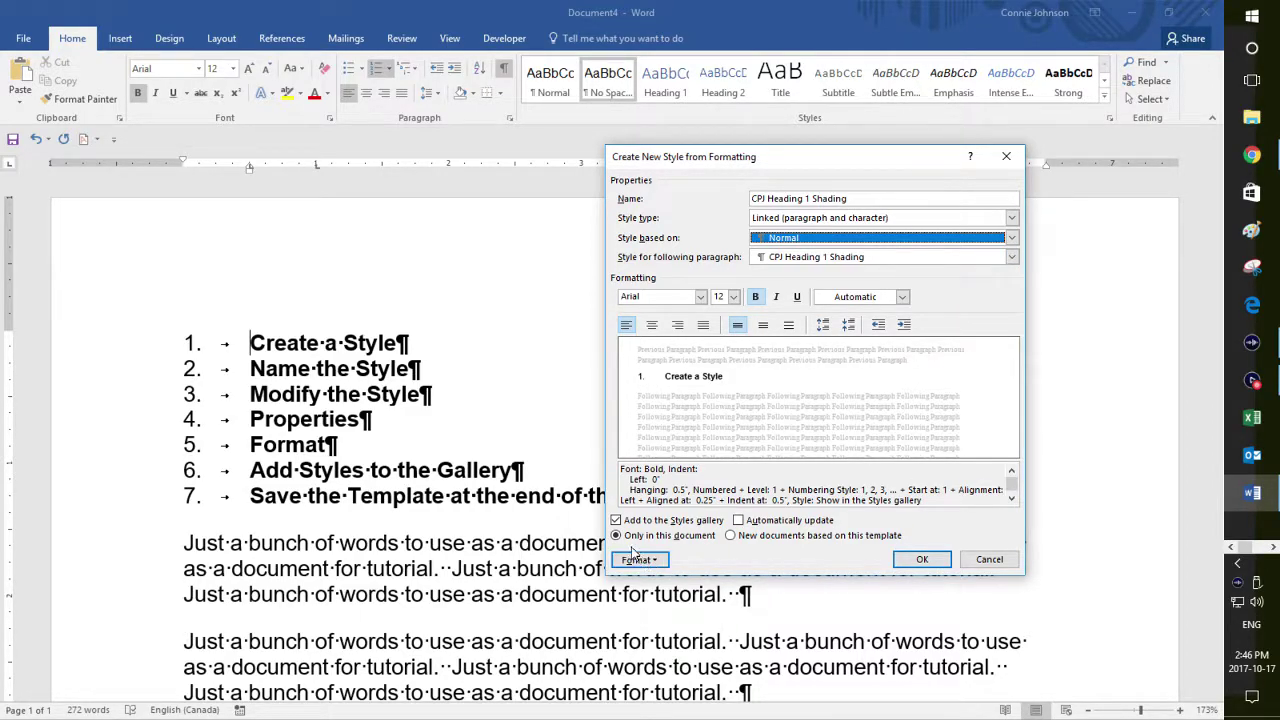
left_click(739, 521)
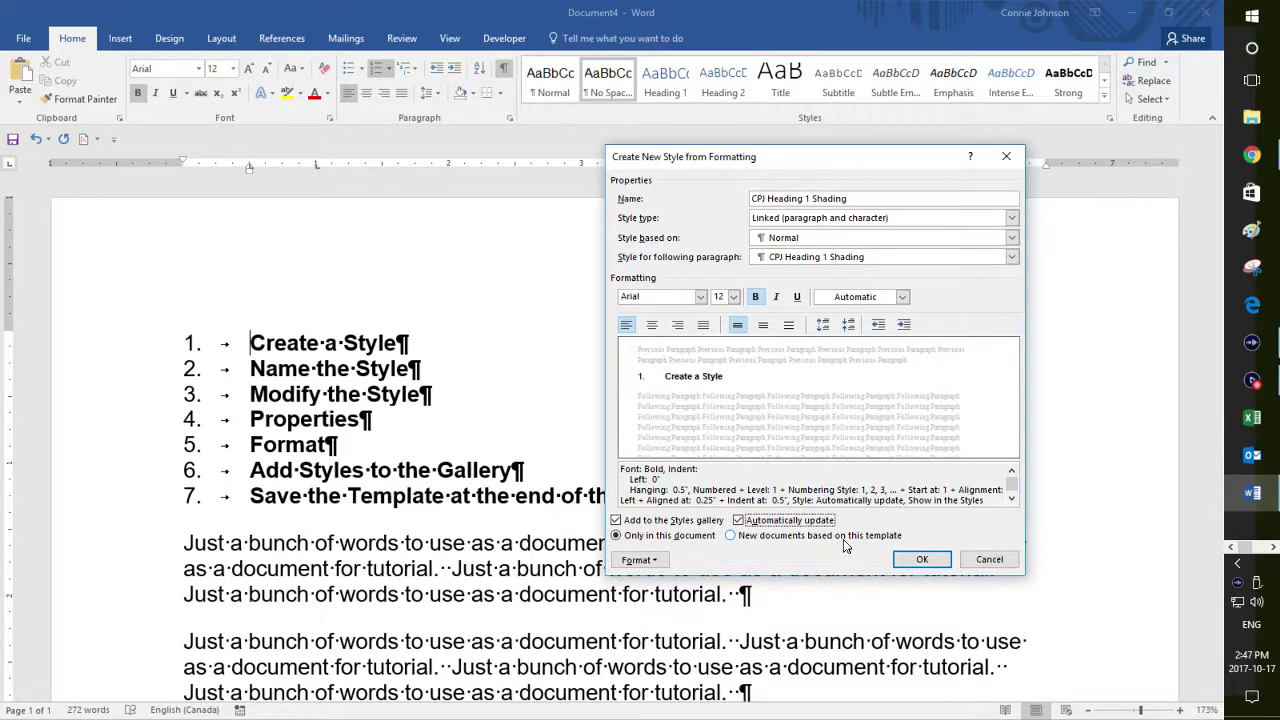
- Keep the style saved only in this document, not in new documents from the template
left_click(731, 536)
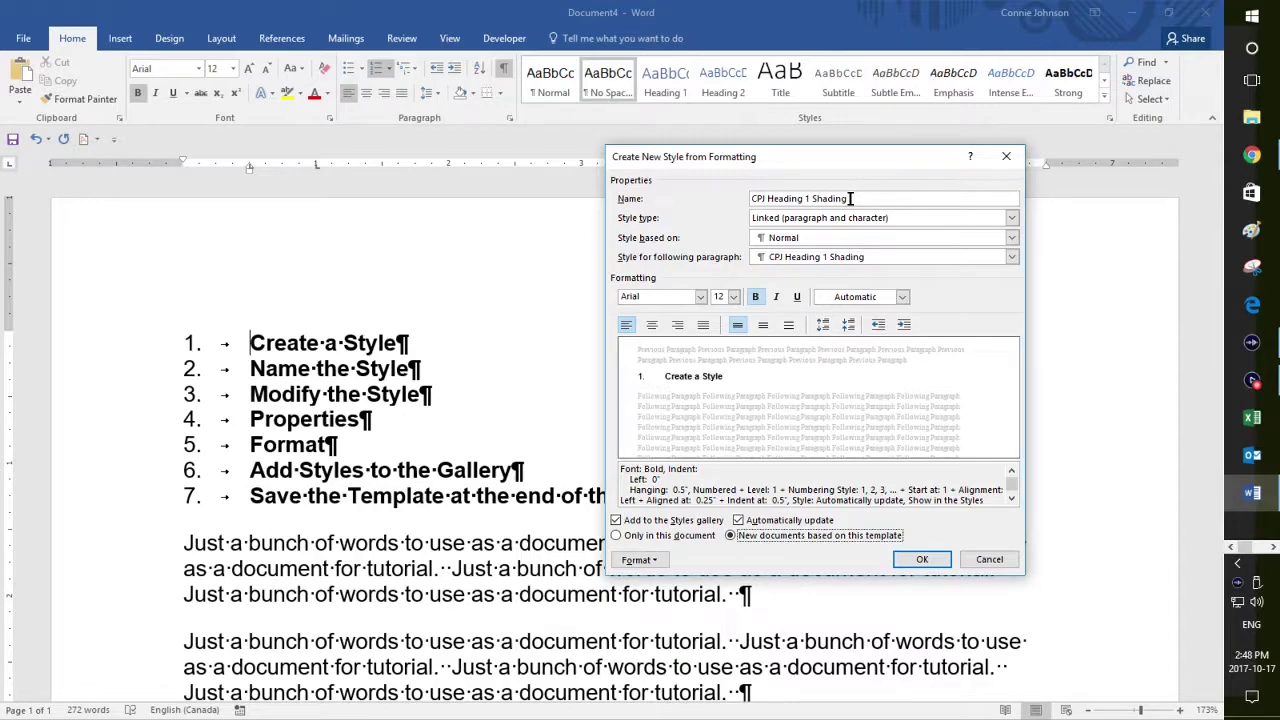
left_click(616, 536)
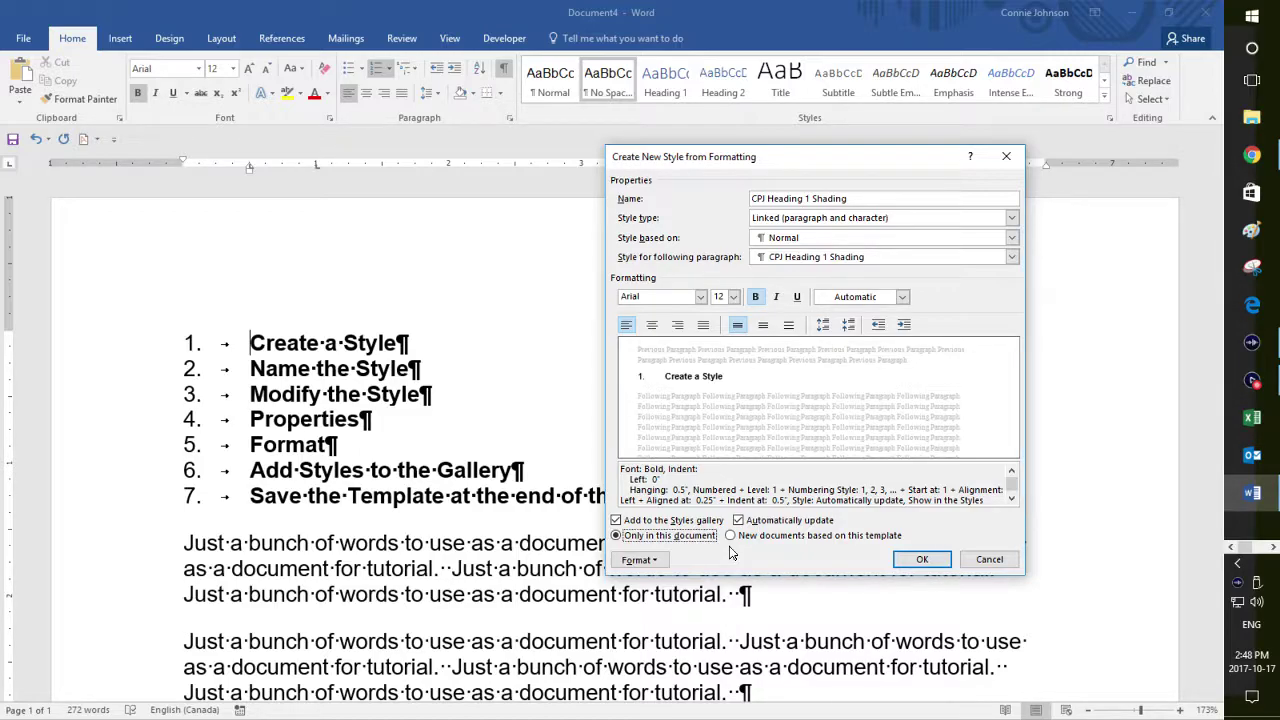
left_click(640, 560)
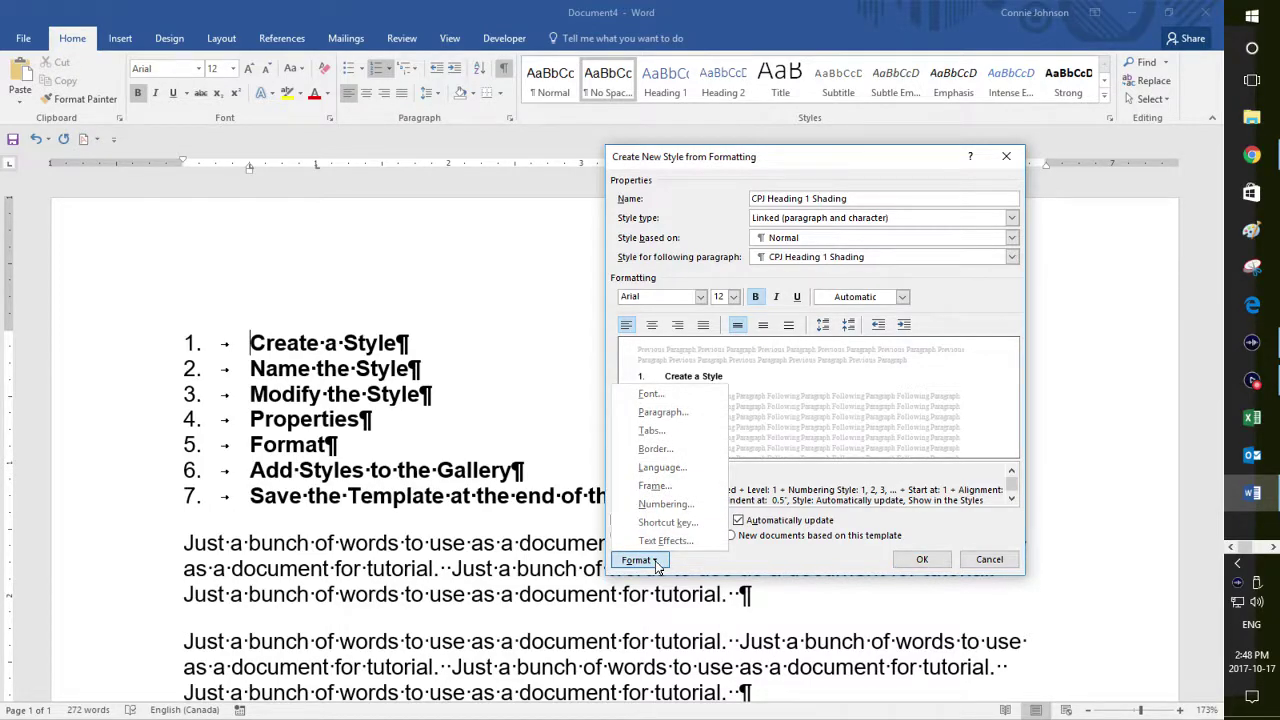
- Set the style's font to Arial 14 pt bold with small caps
left_click(647, 396)
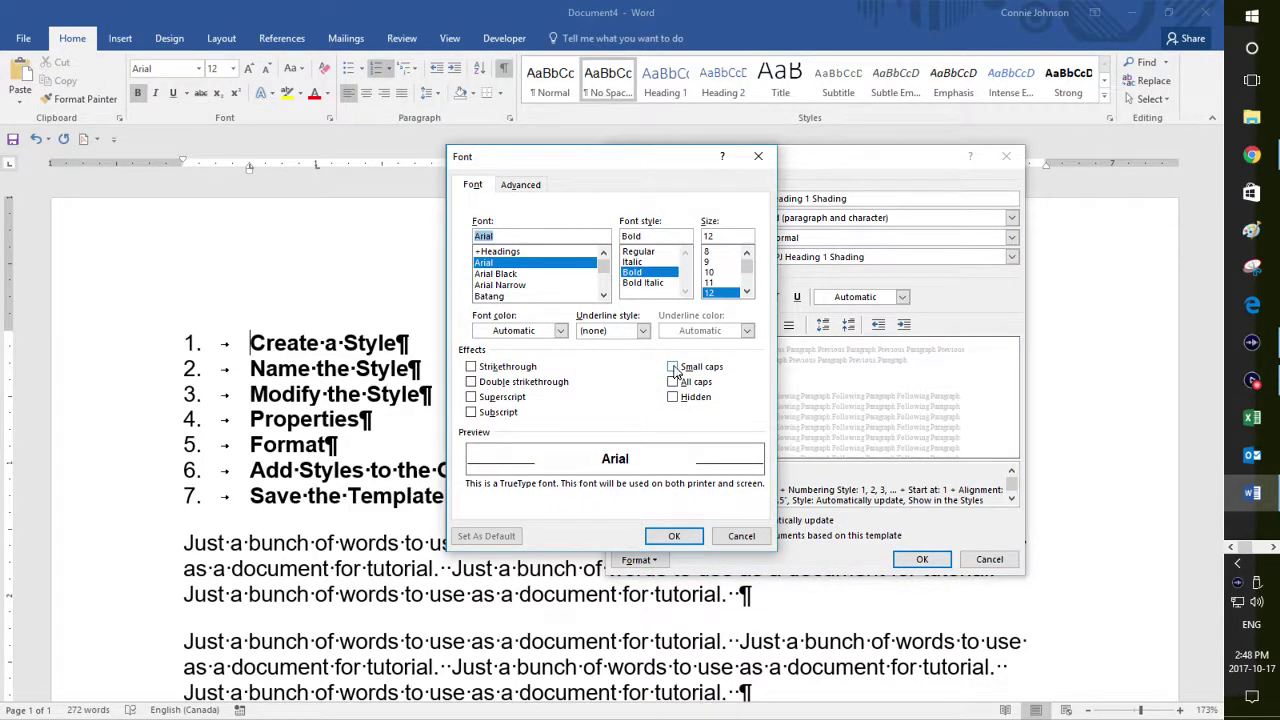
left_click(673, 368)
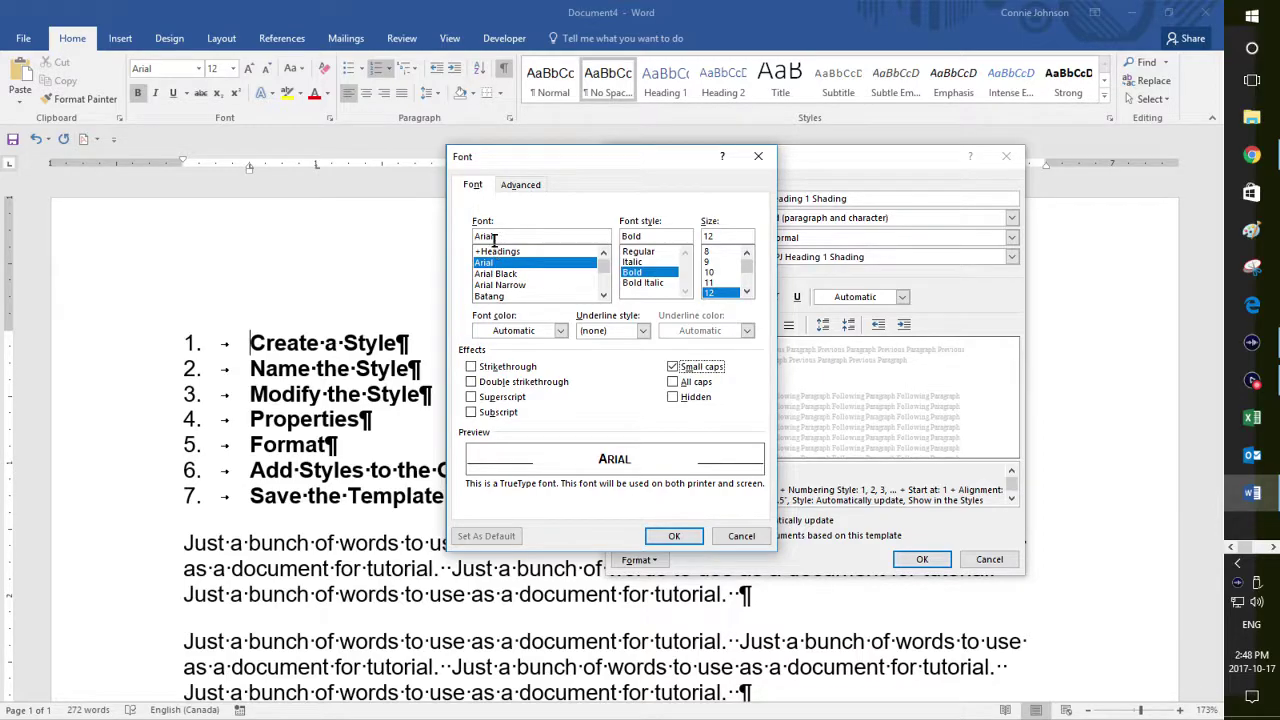
left_click(604, 296)
left_click(604, 296)
left_click(603, 252)
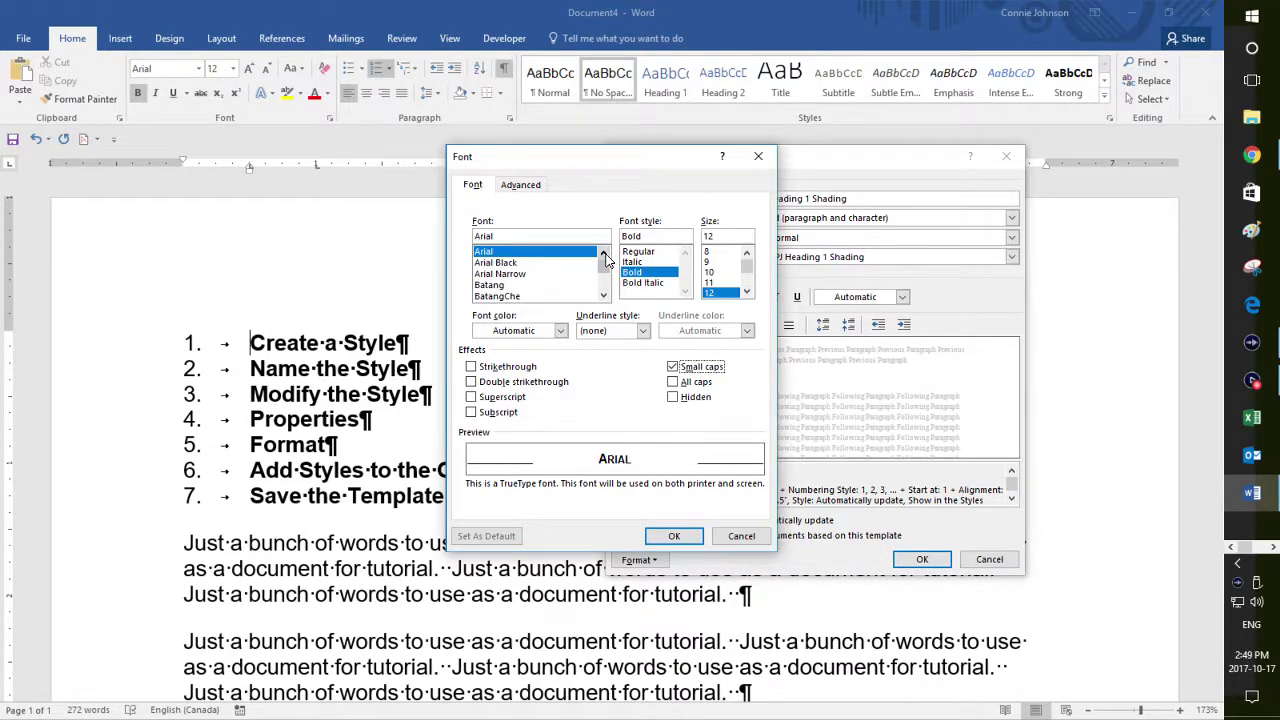
left_click(490, 252)
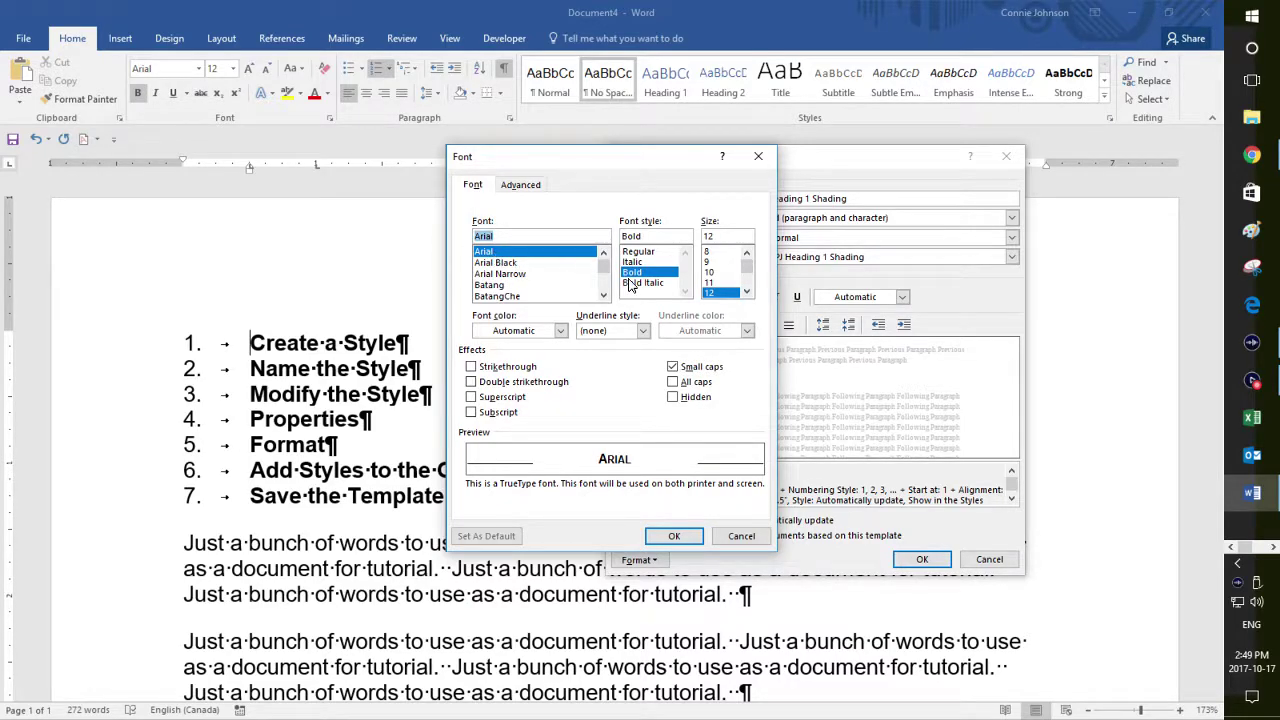
left_click(746, 293)
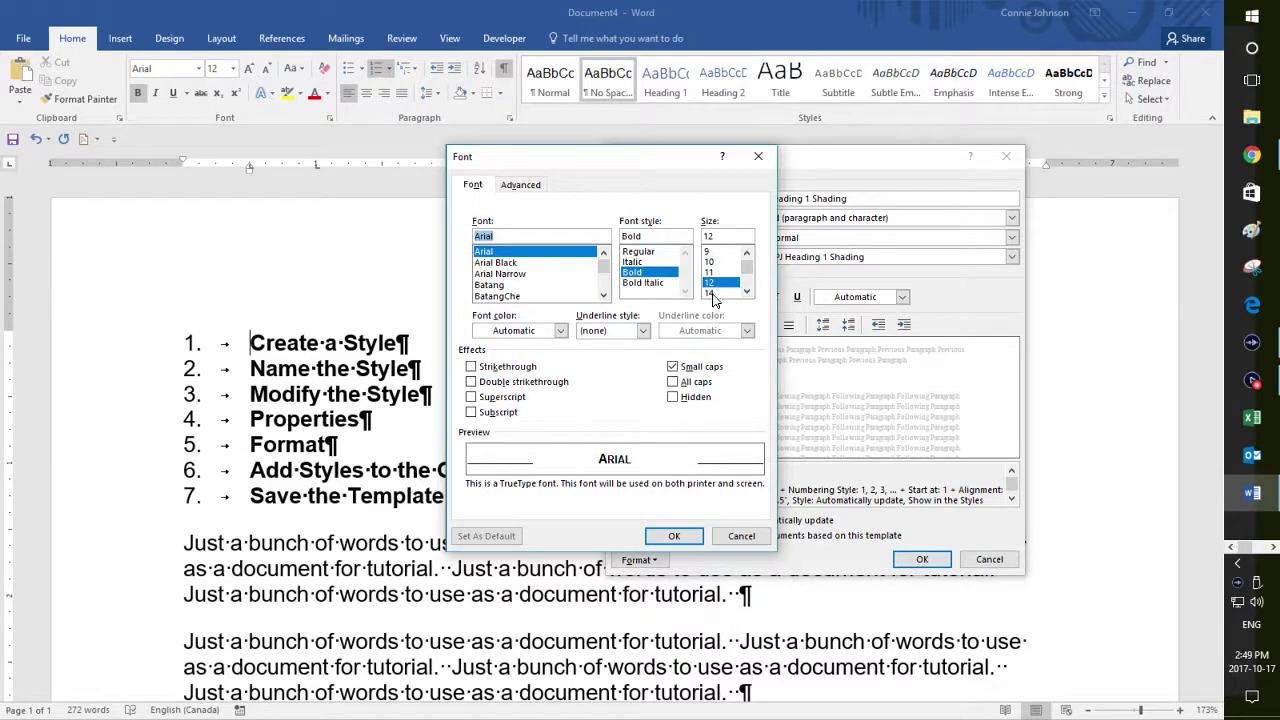
left_click(713, 294)
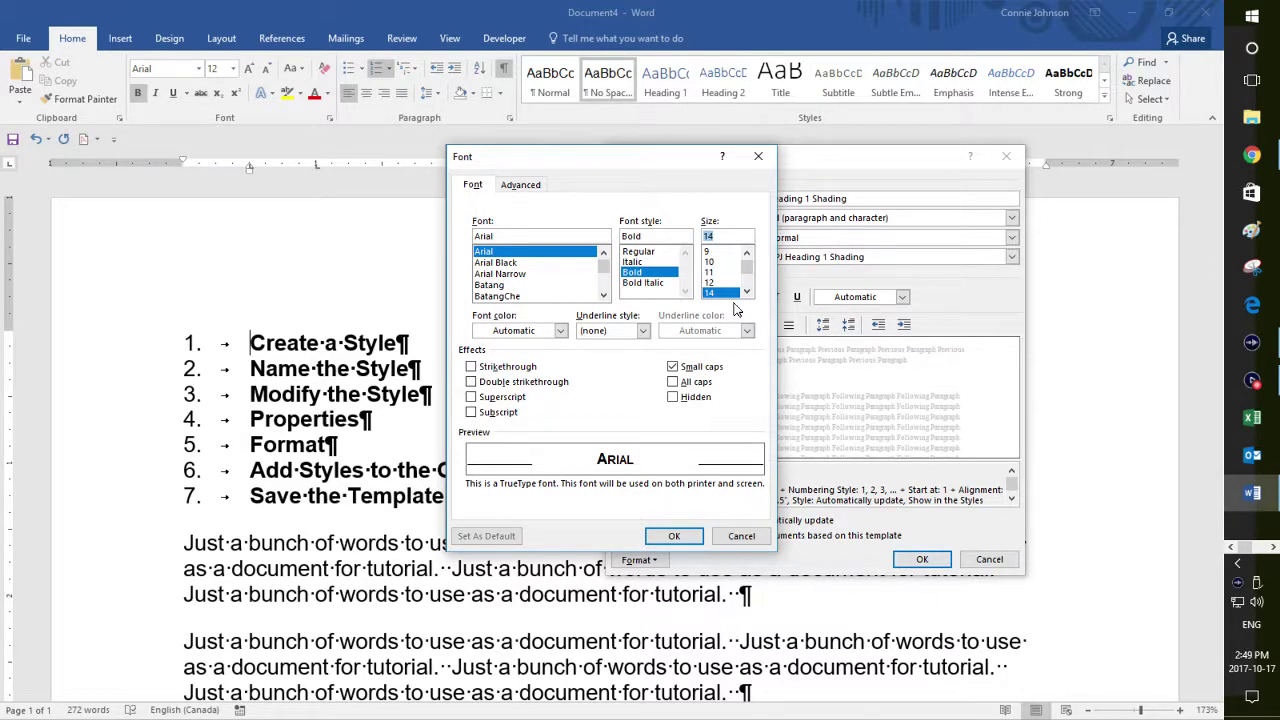
left_click(662, 539)
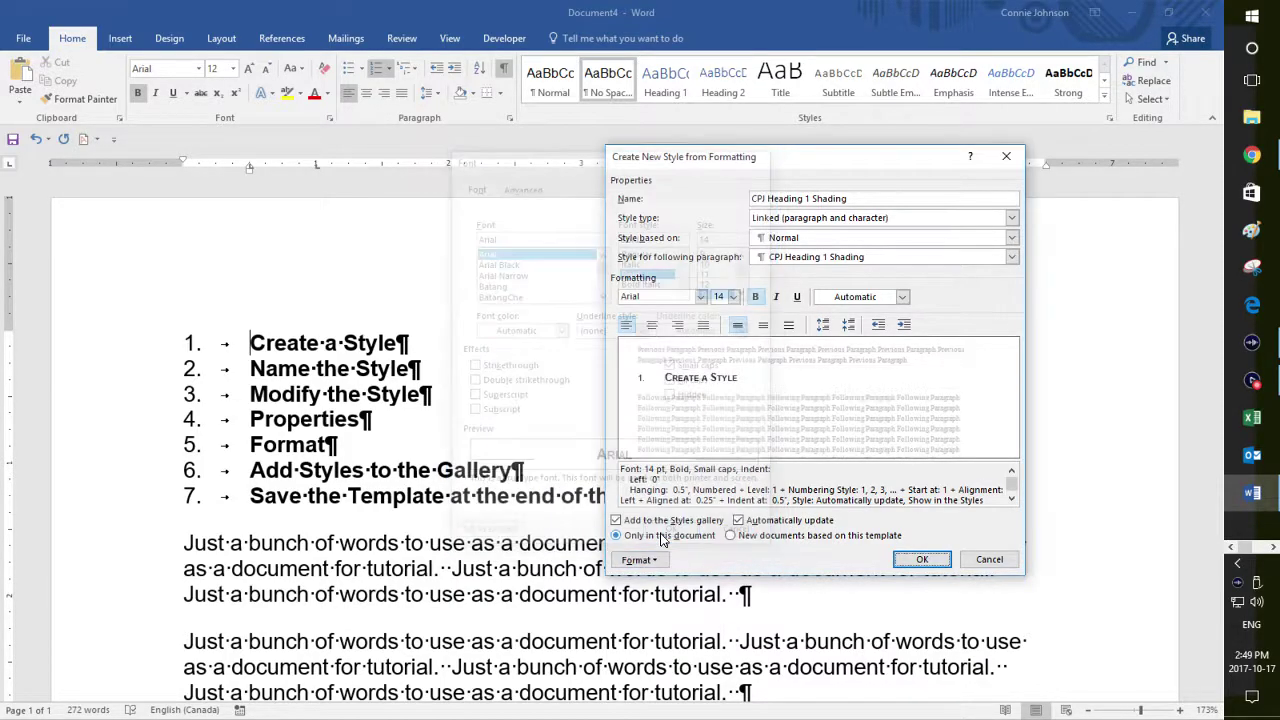
left_click(649, 562)
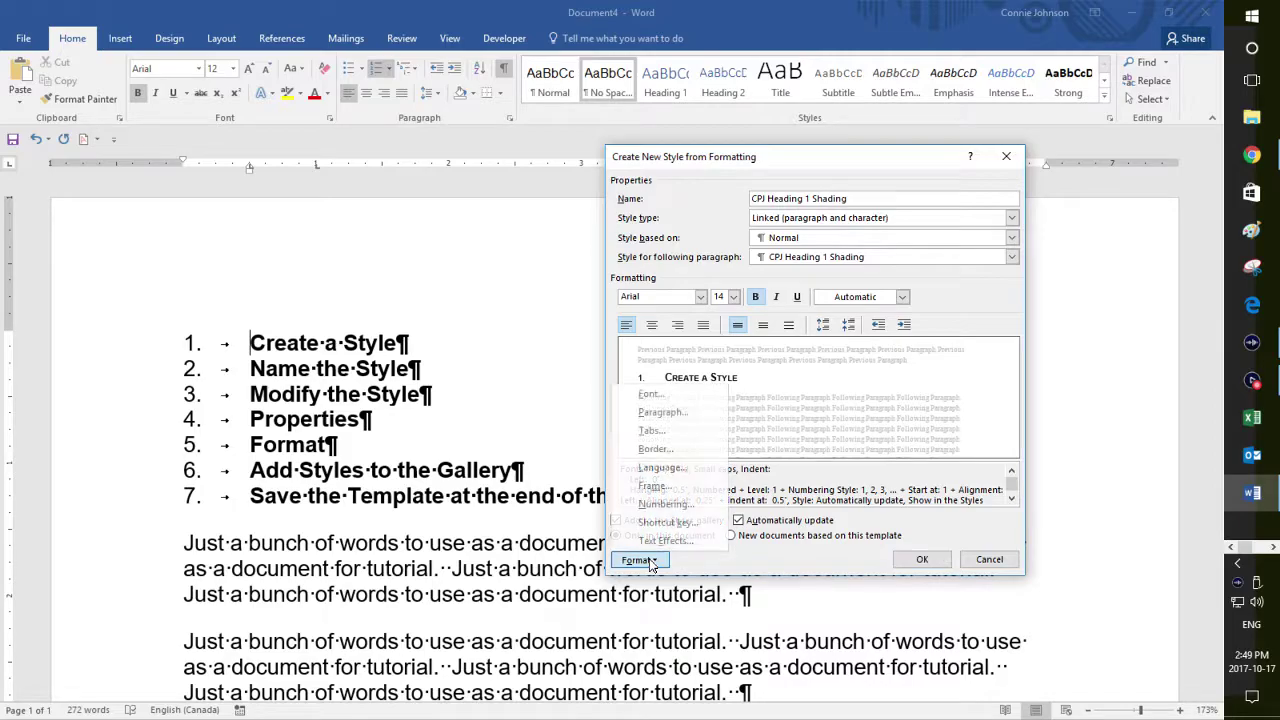
- Raise Space Before to 18 pt in the style's paragraph settings, leaving same-style spacing allowed
left_click(683, 421)
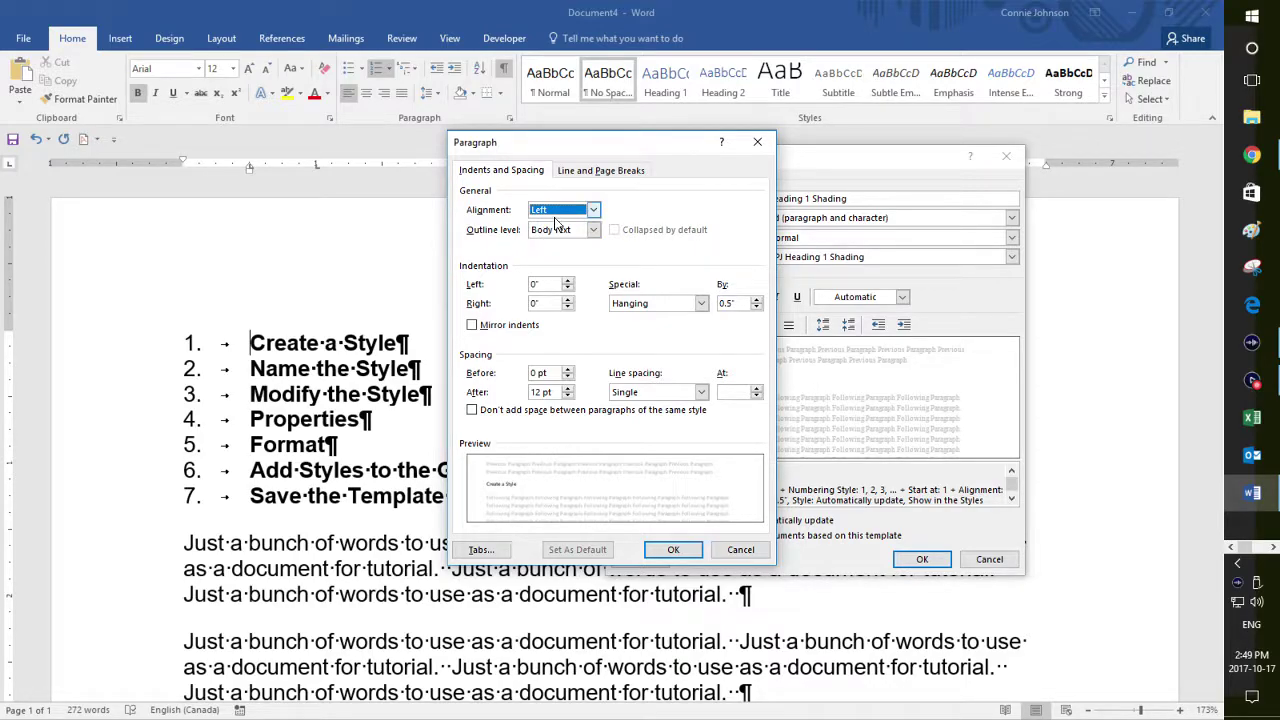
left_click(568, 369)
left_click(568, 369)
left_click(568, 369)
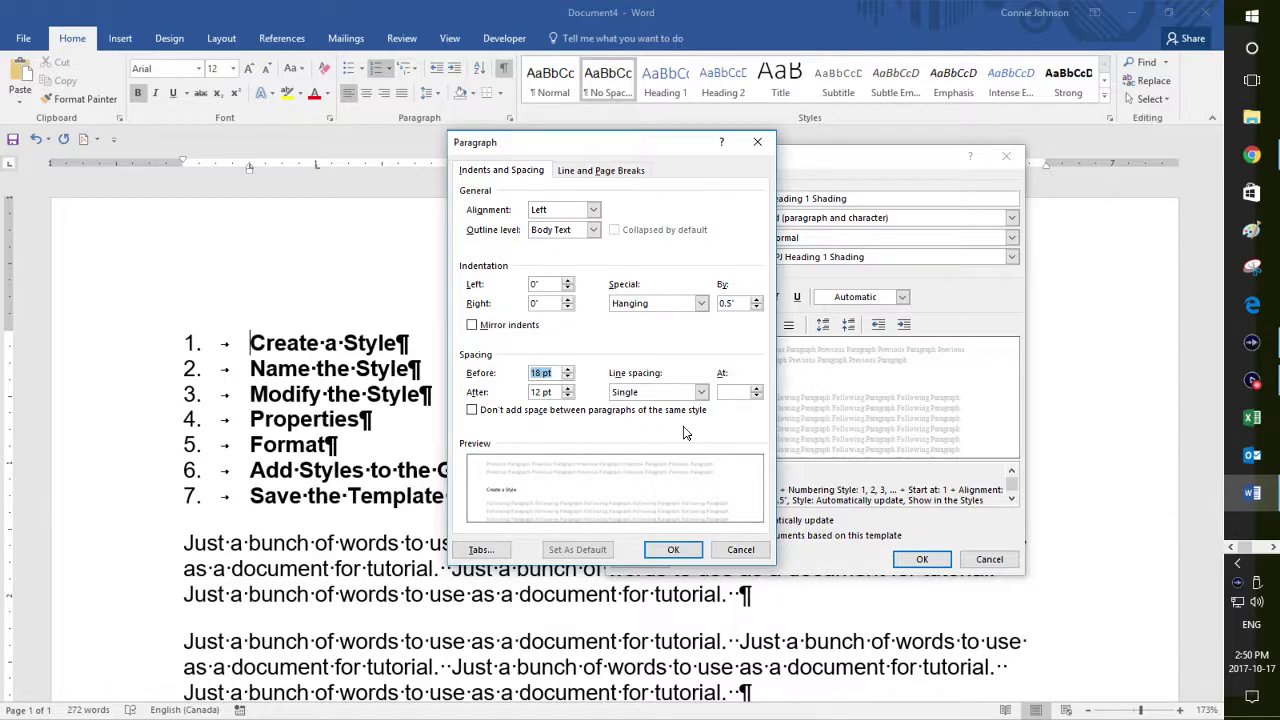
left_click(471, 410)
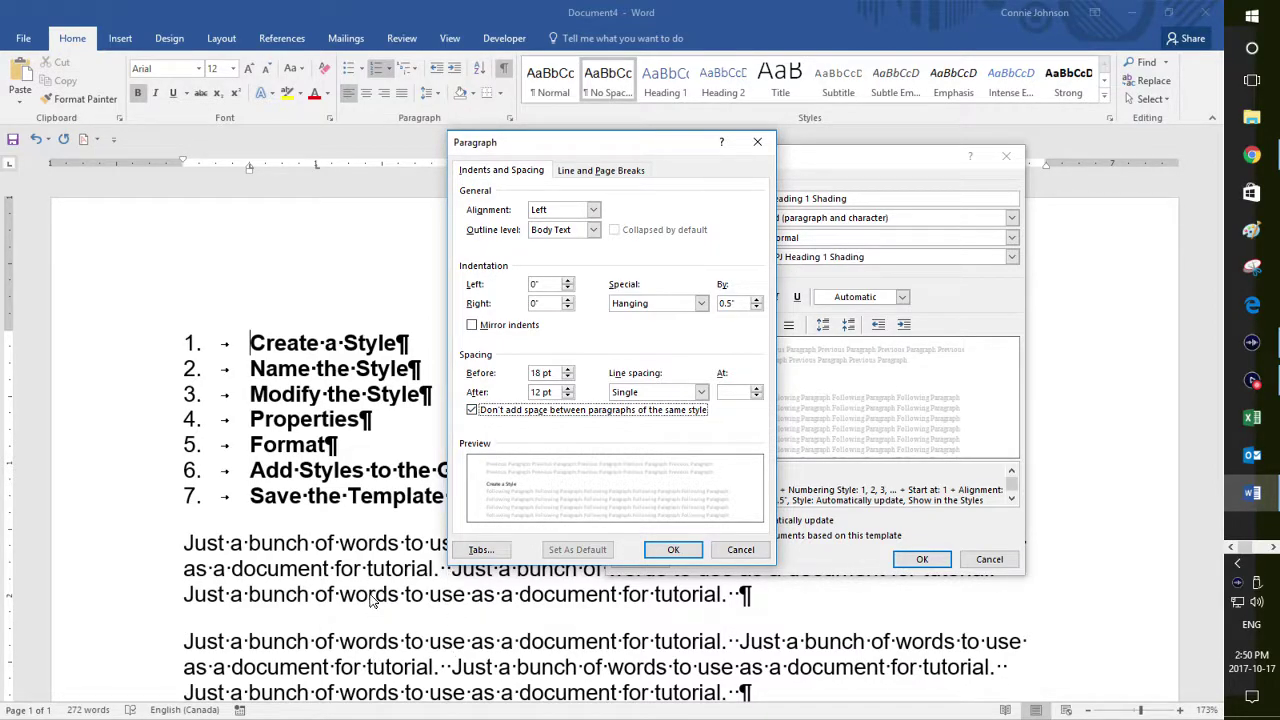
left_click(472, 411)
- Keep same-style spacing allowed and Single line spacing, then confirm the paragraph settings
left_click(473, 413)
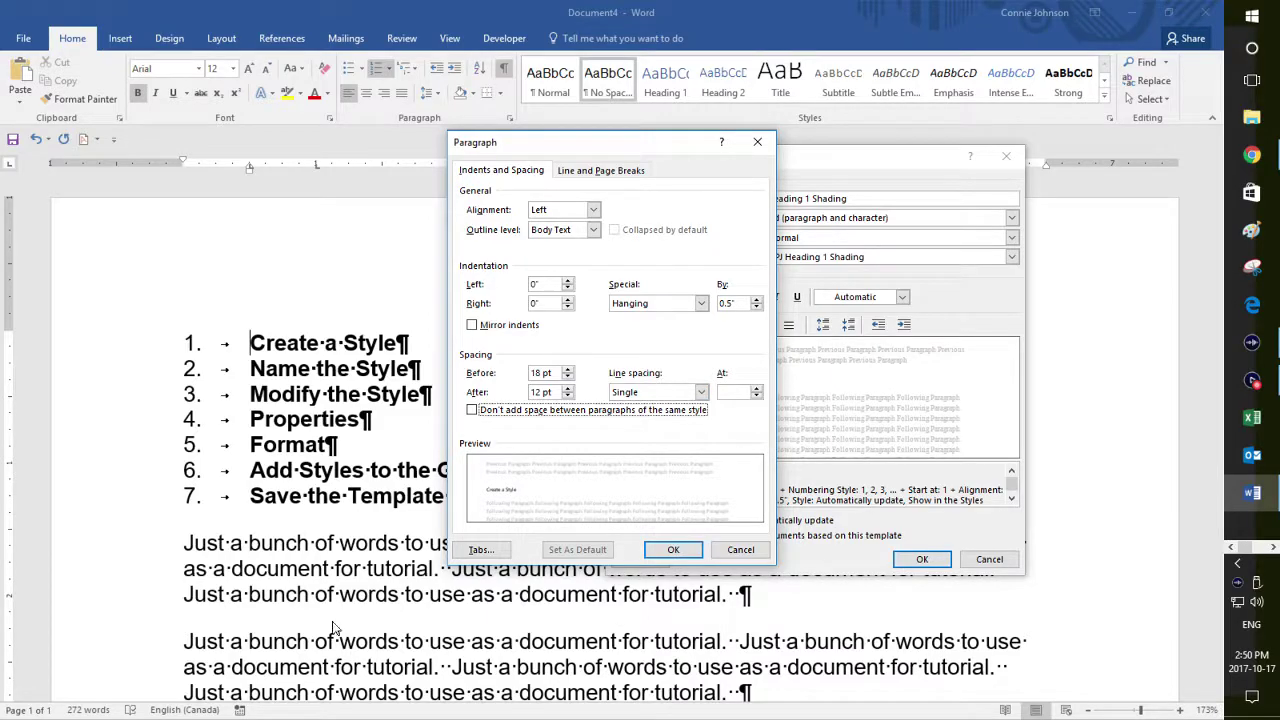
left_click(704, 397)
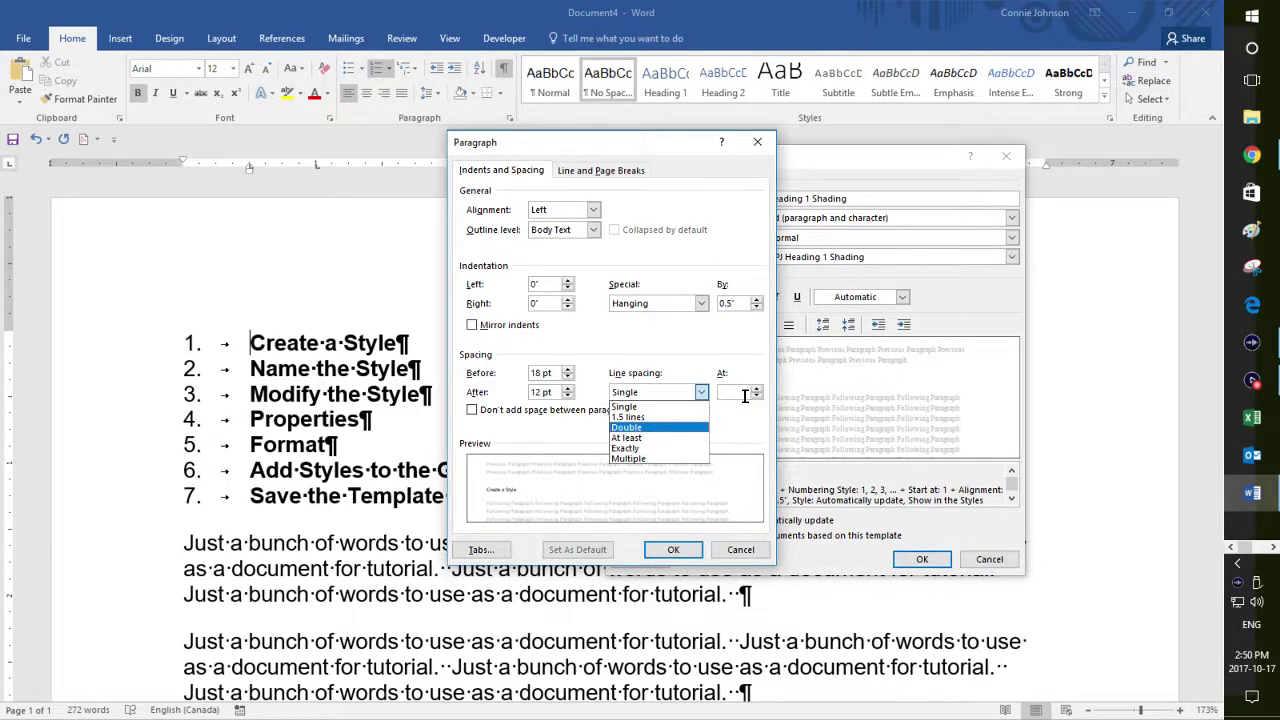
left_click(630, 408)
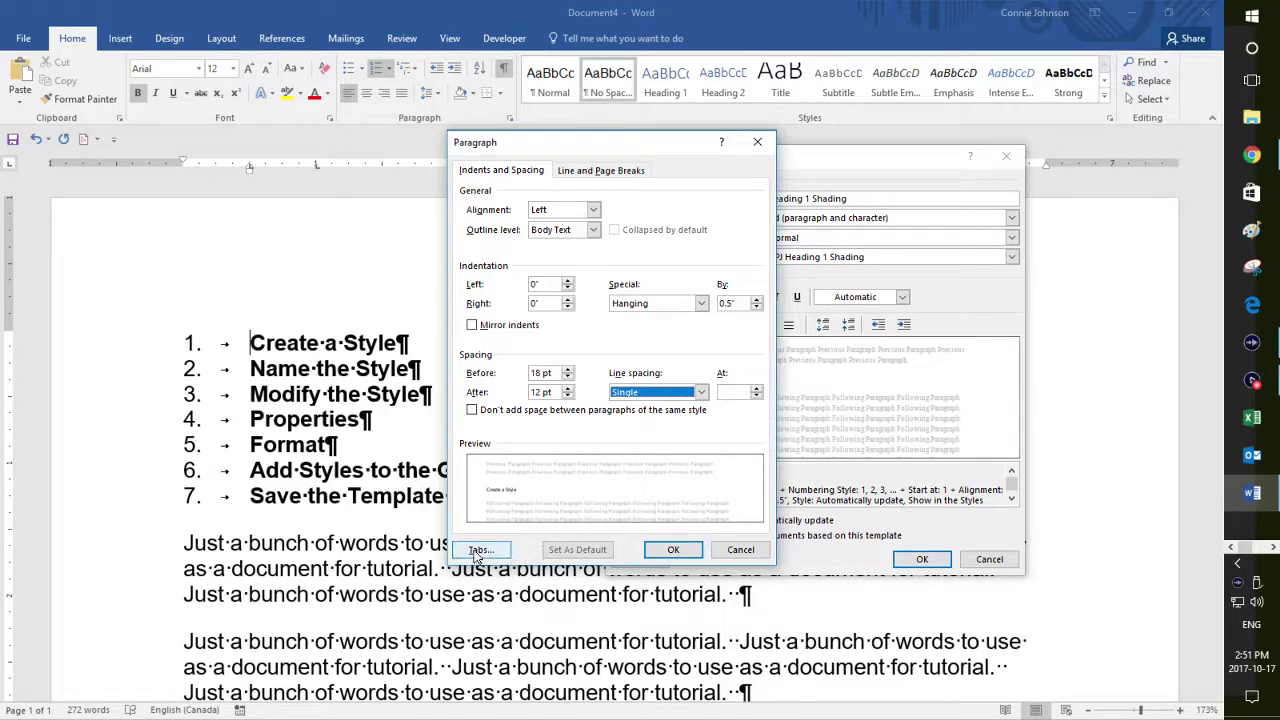
left_click(666, 551)
- Clear the style's old tab stops and give it a single 0.5" tab stop
left_click(630, 560)
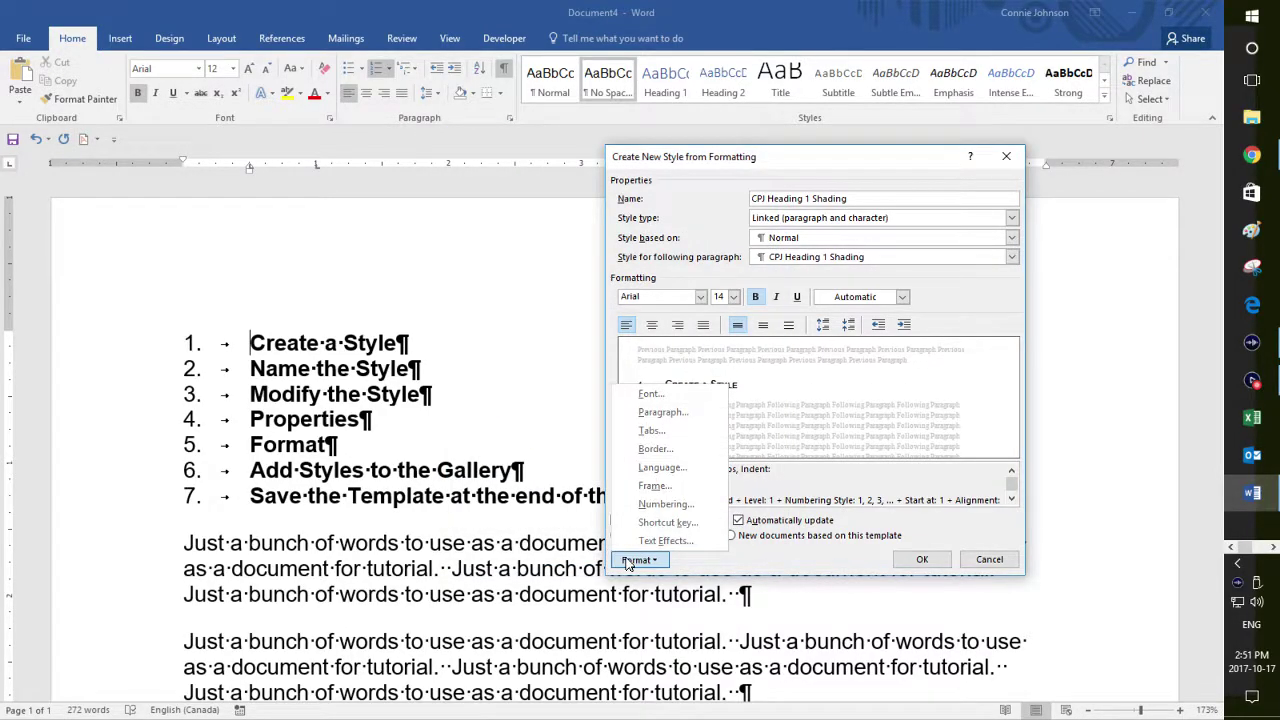
left_click(652, 431)
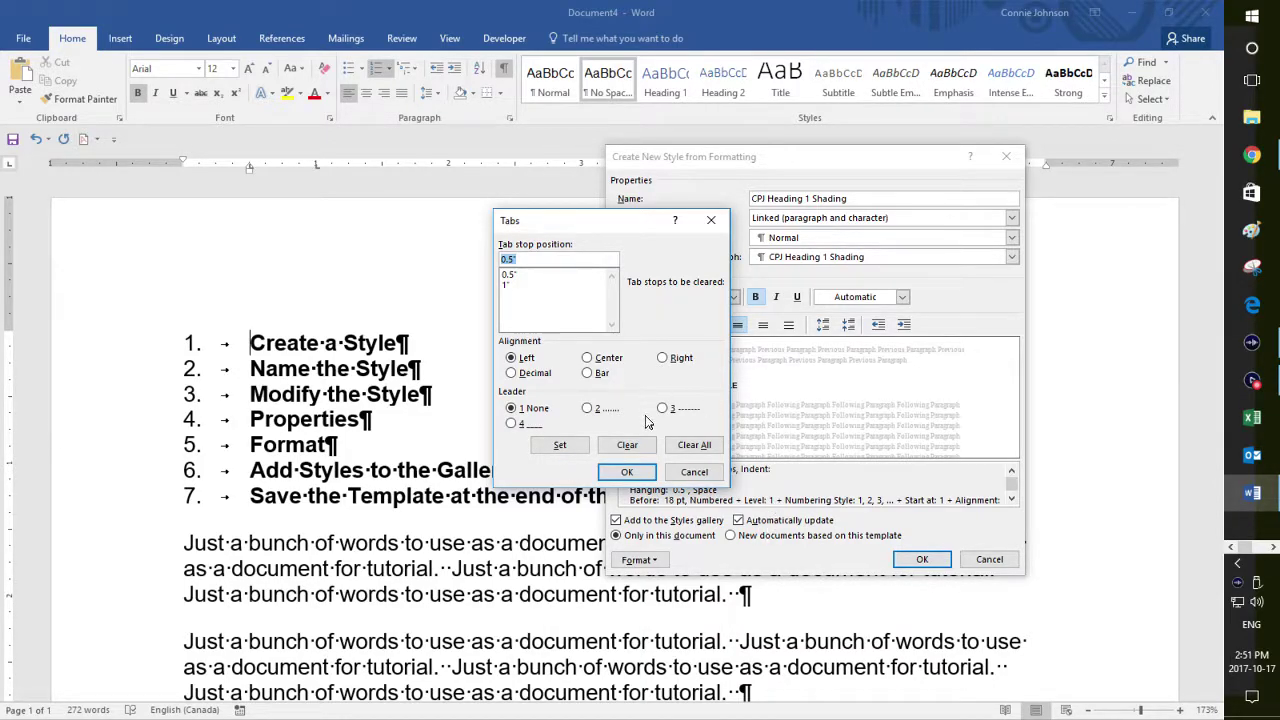
left_click(696, 445)
type(".5")
left_click(560, 445)
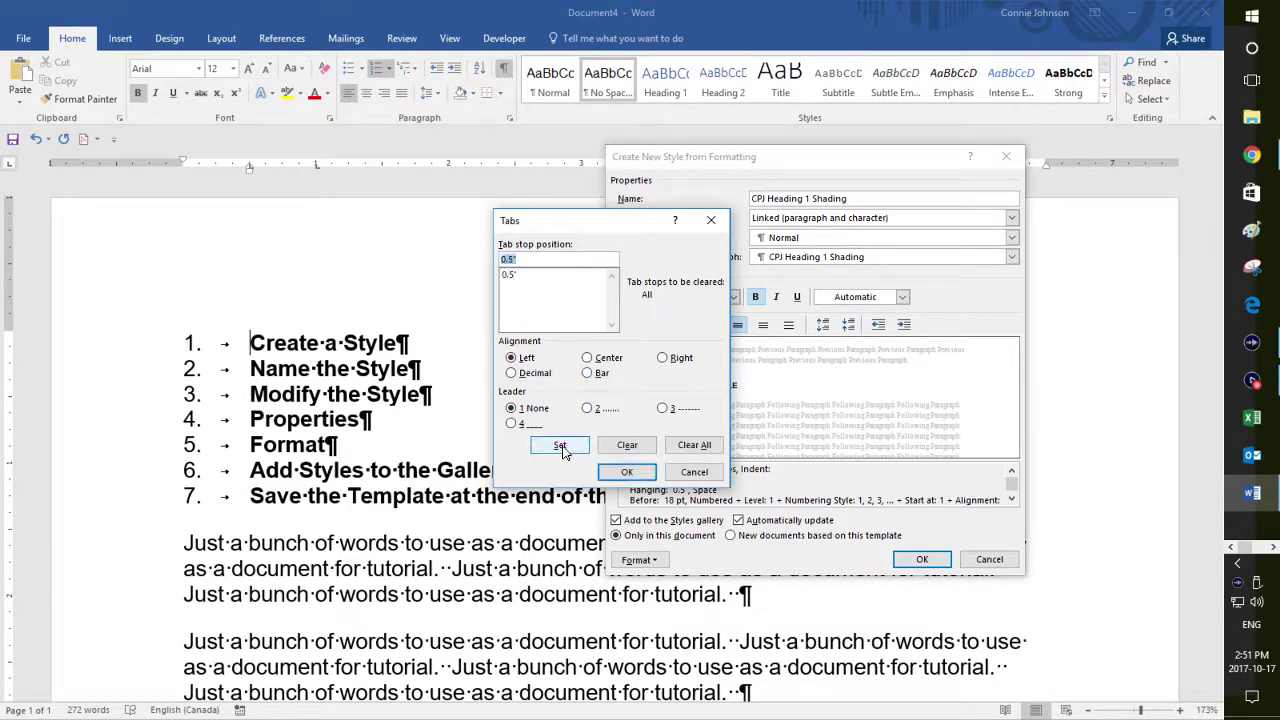
left_click(627, 472)
left_click(645, 562)
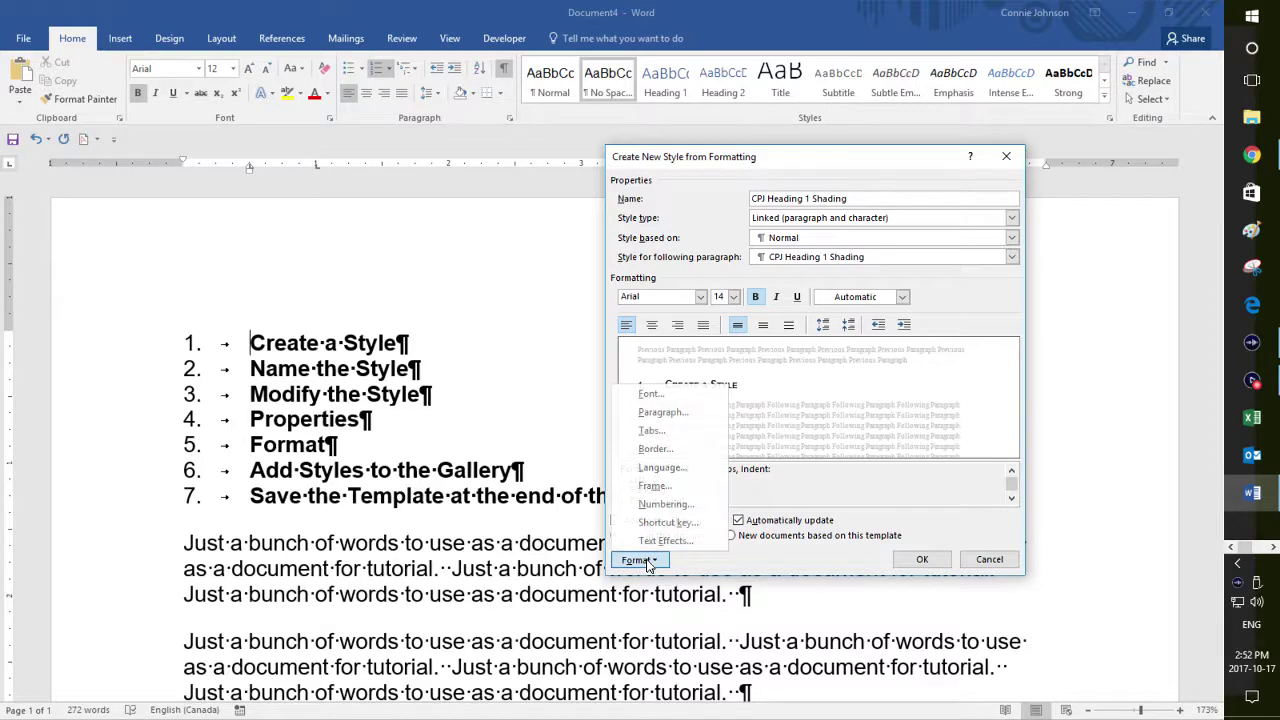
left_click(656, 448)
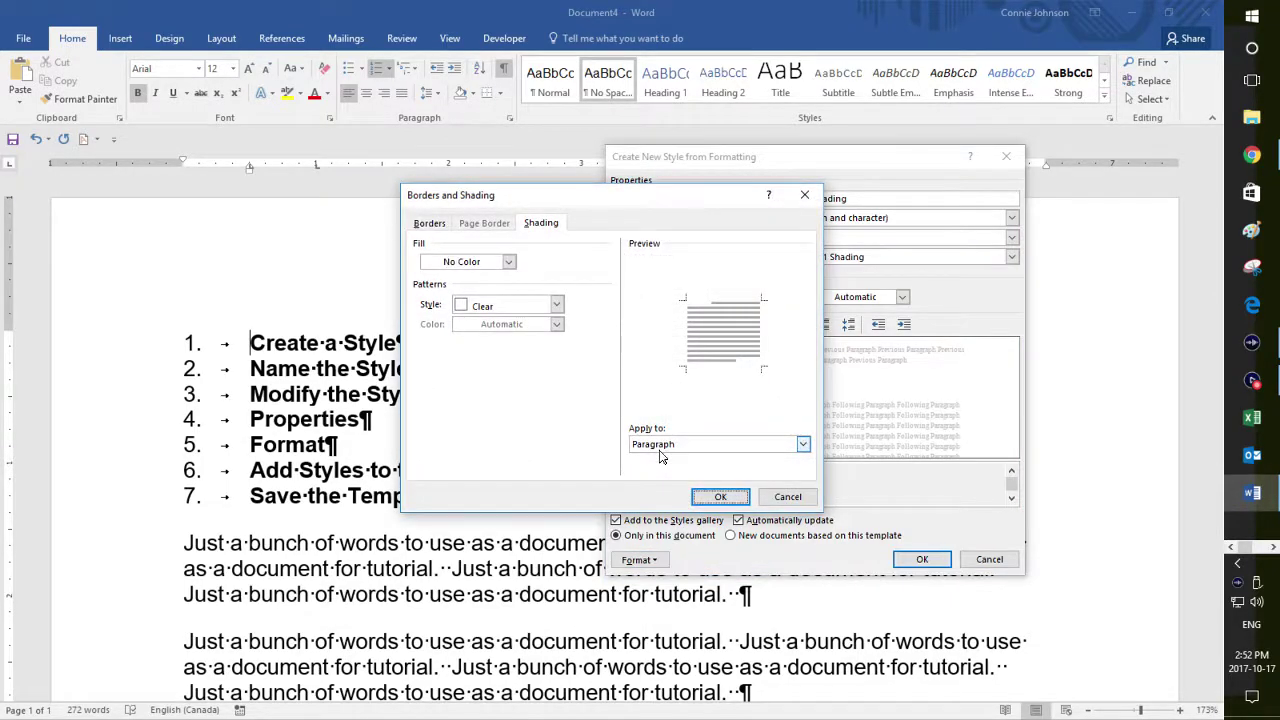
- Give the heading style a 15% shading pattern in Automatic colour
left_click(436, 225)
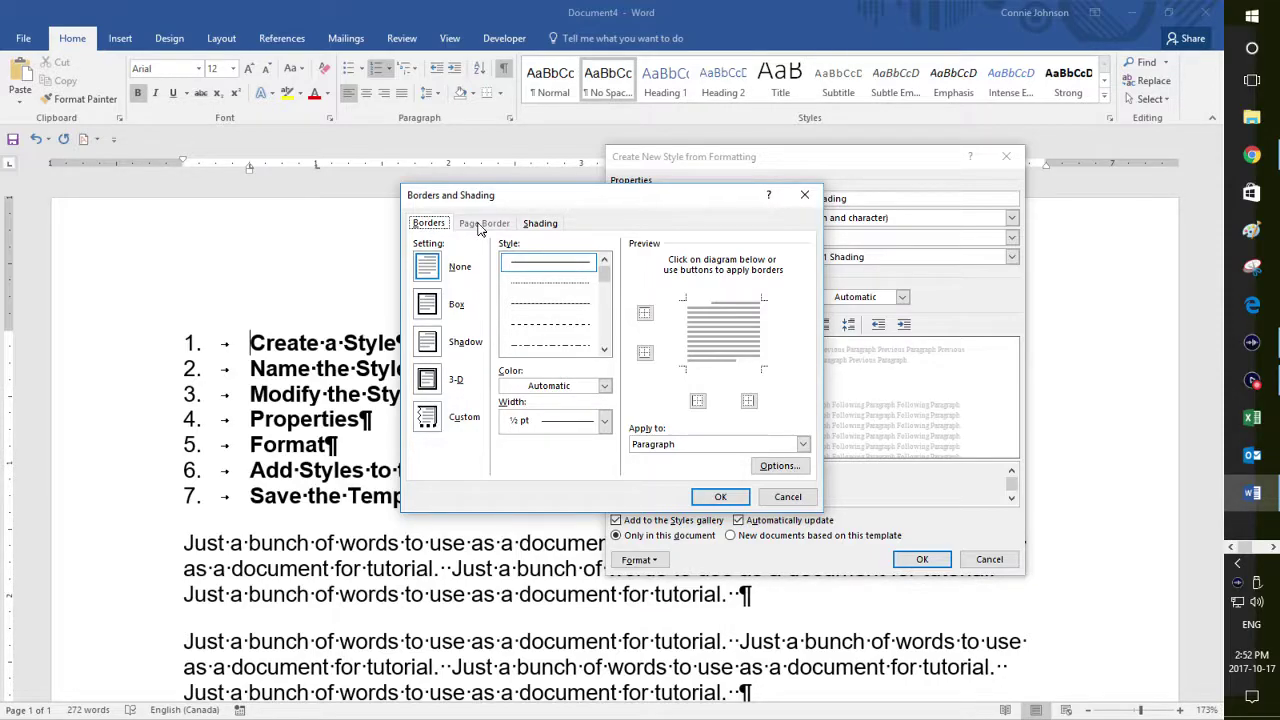
left_click(538, 224)
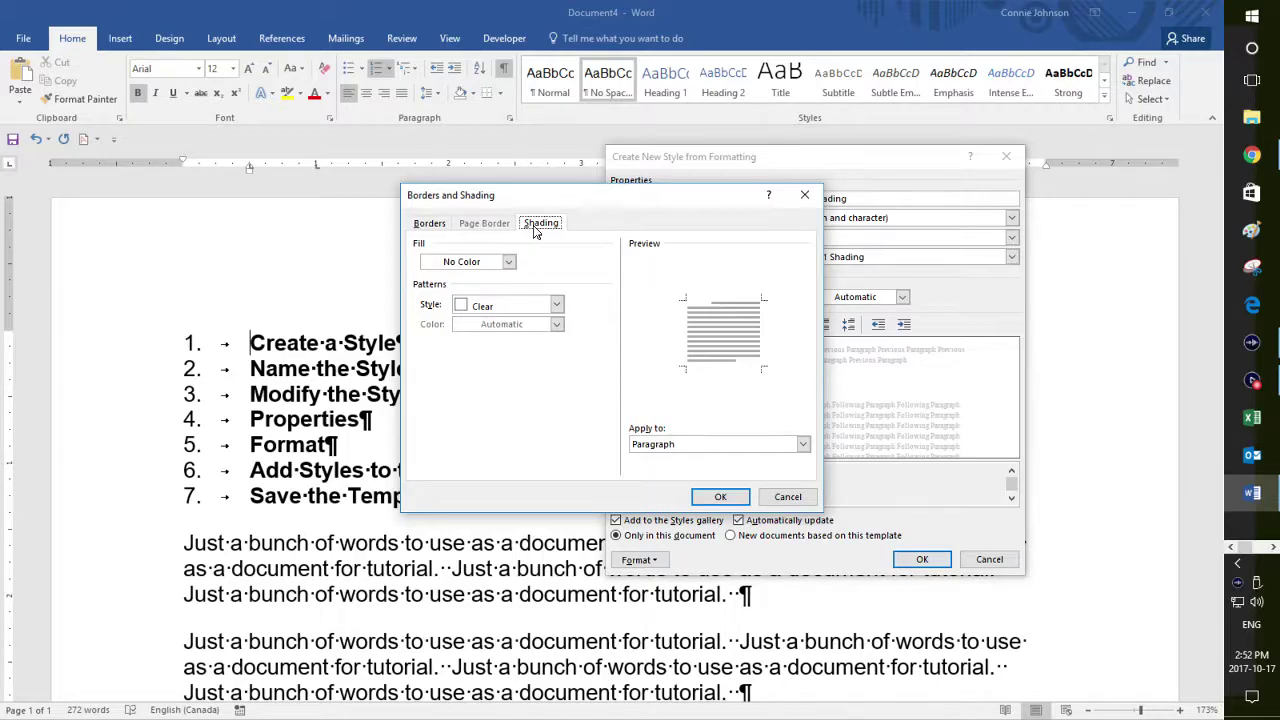
left_click(557, 306)
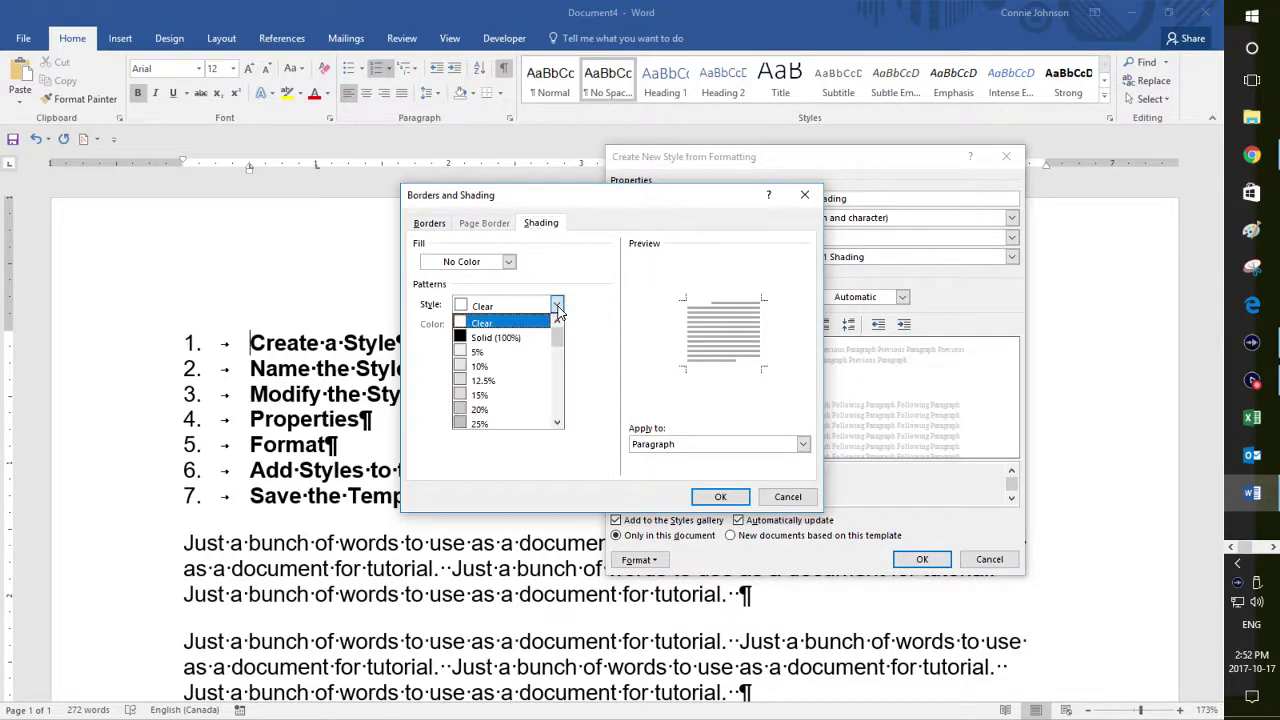
left_click(459, 397)
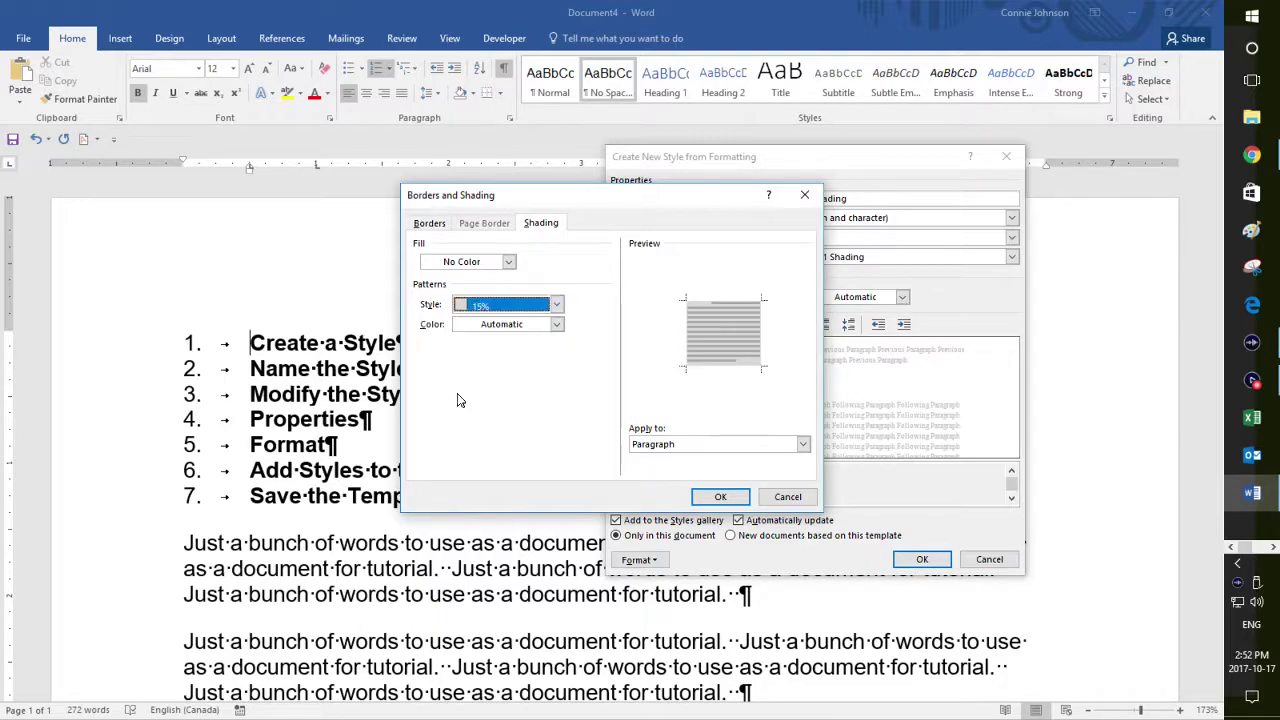
left_click(557, 328)
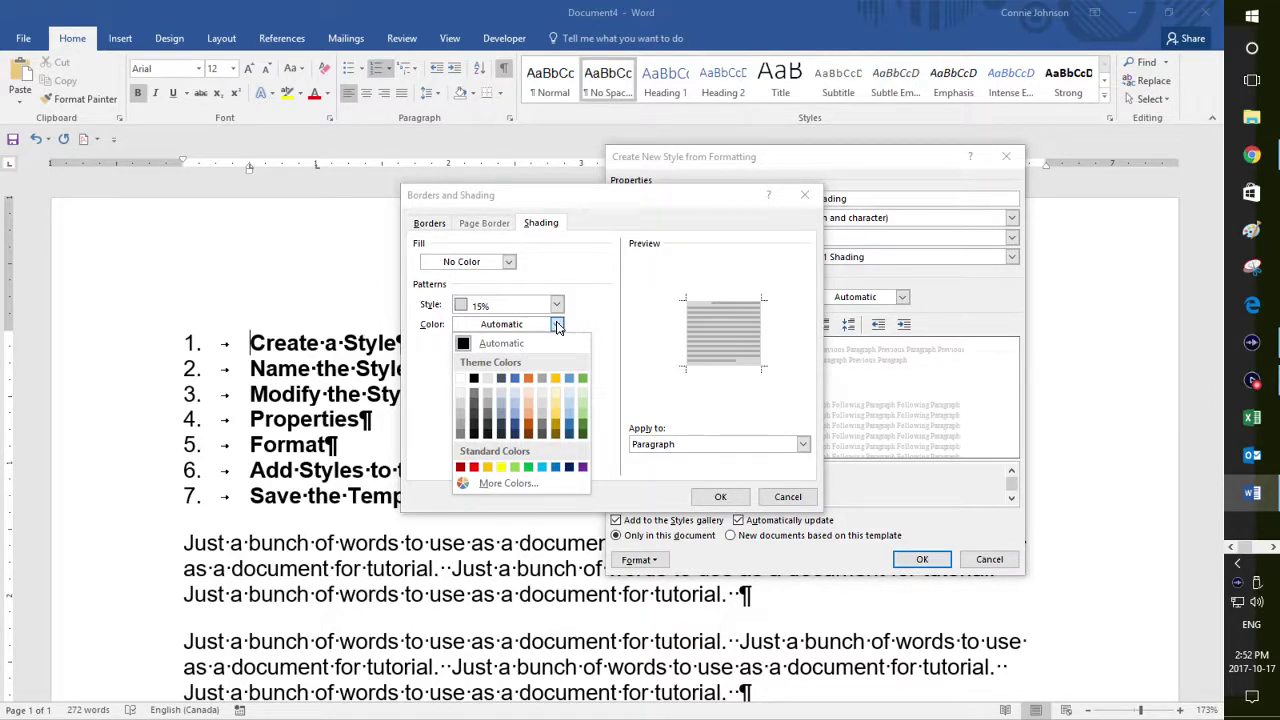
left_click(557, 325)
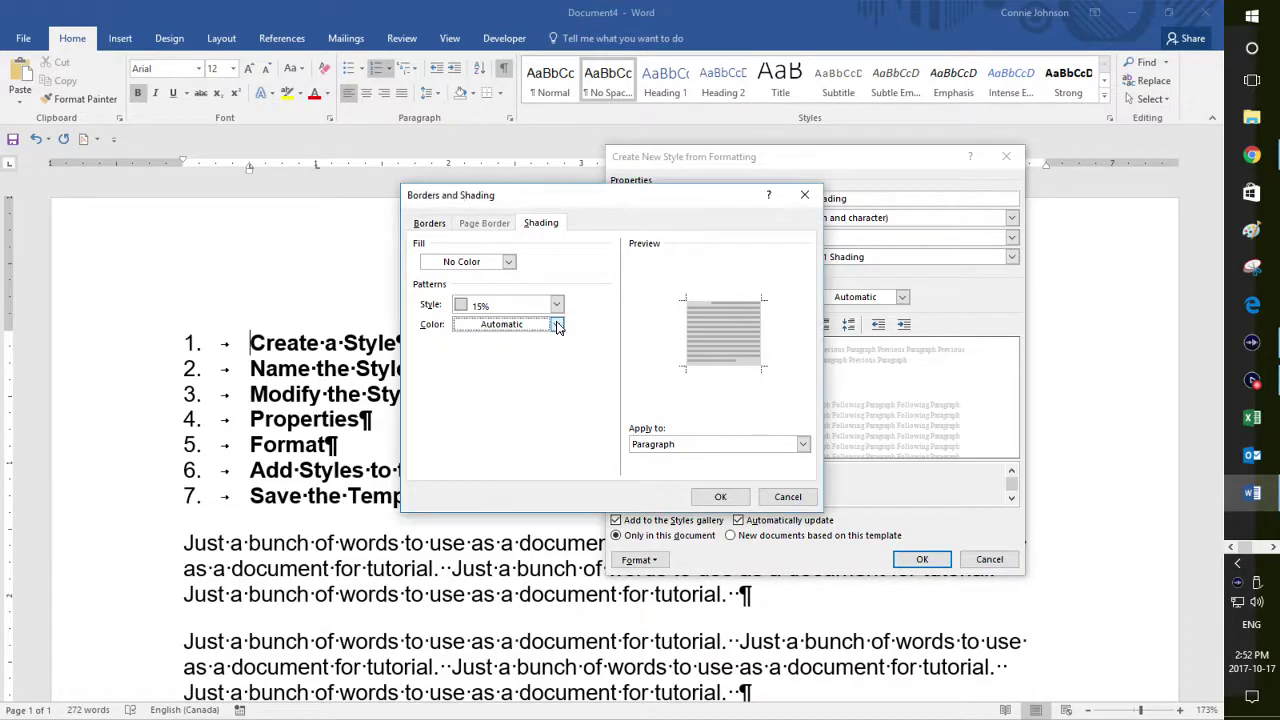
left_click(557, 325)
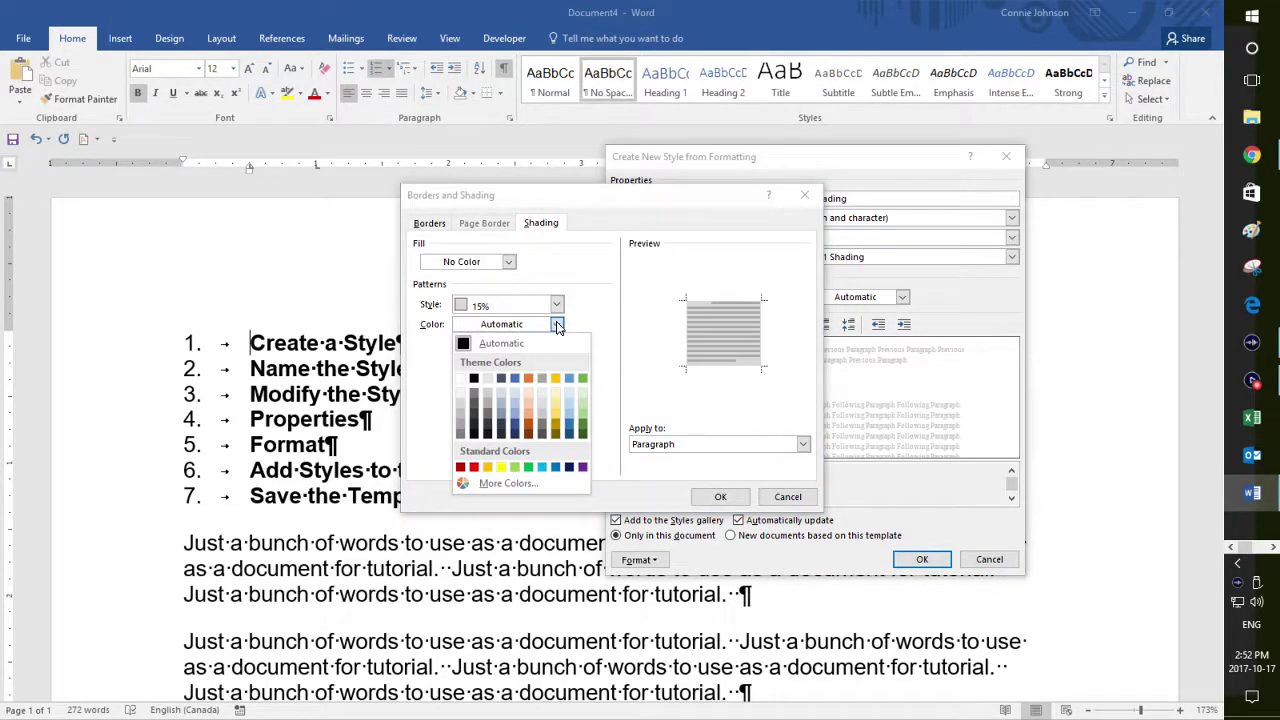
left_click(557, 325)
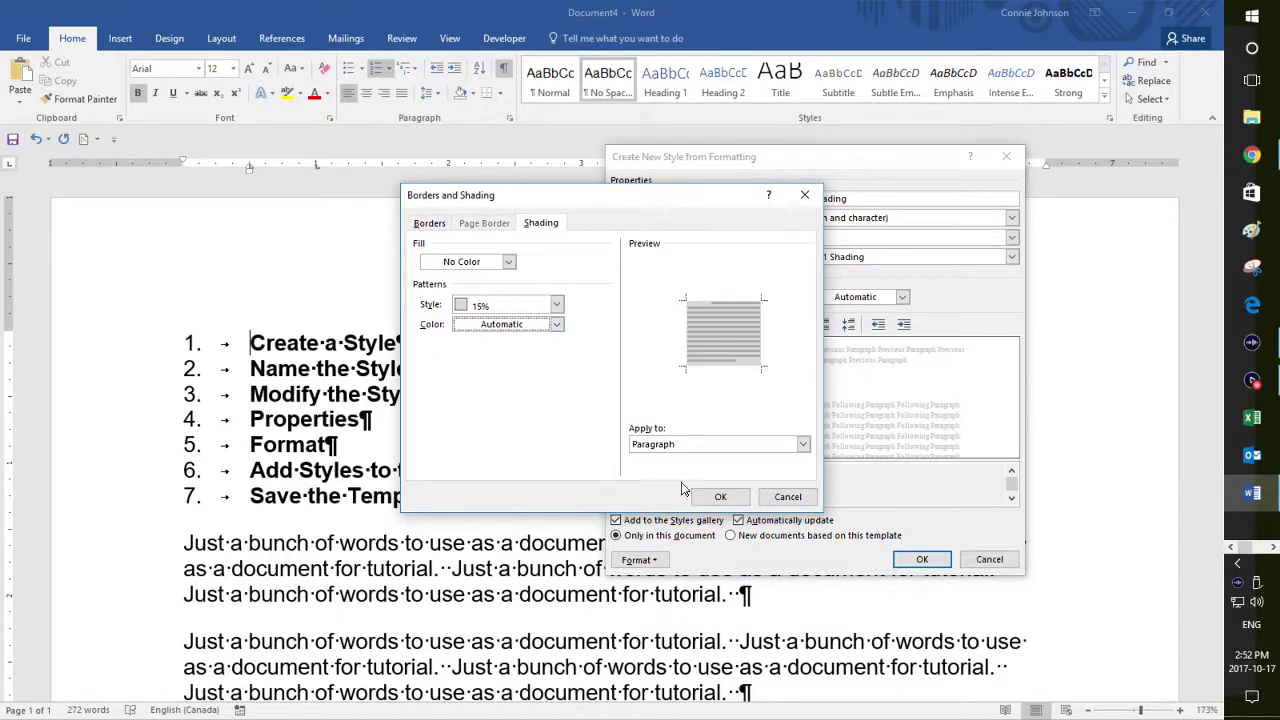
left_click(721, 497)
left_click(645, 560)
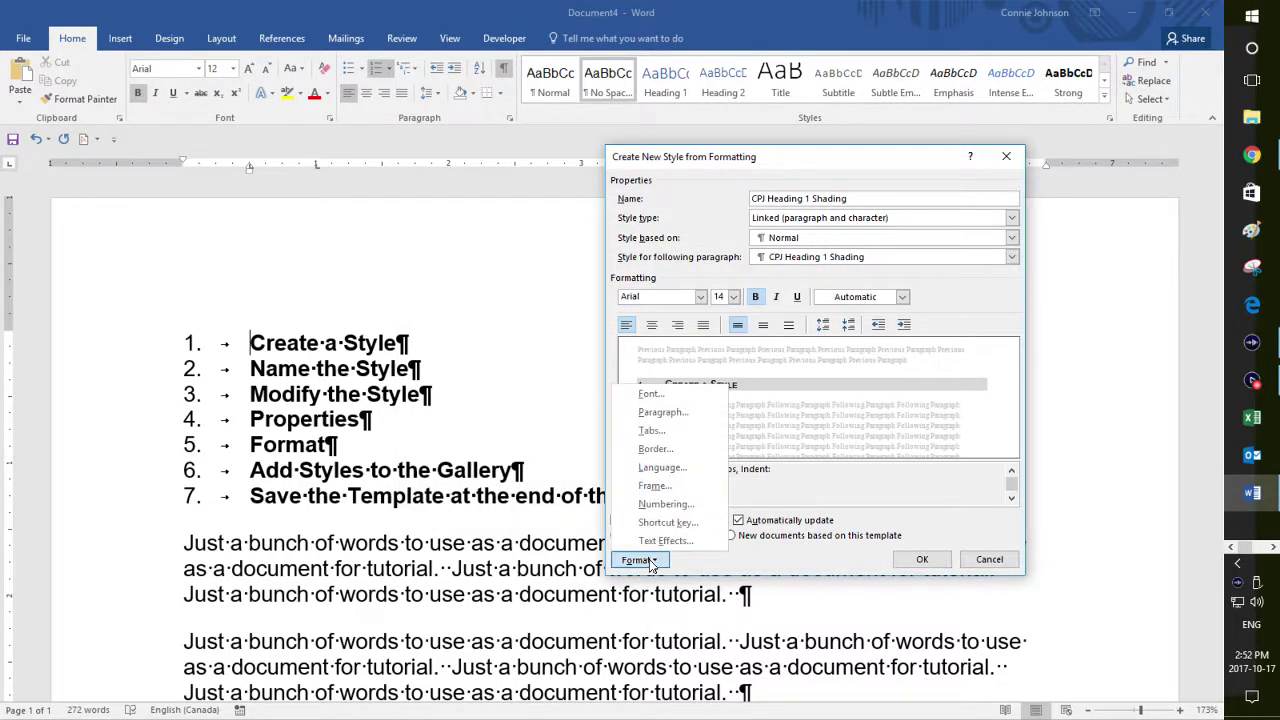
- Check the style's Language and Frame settings, leaving both unchanged
left_click(670, 470)
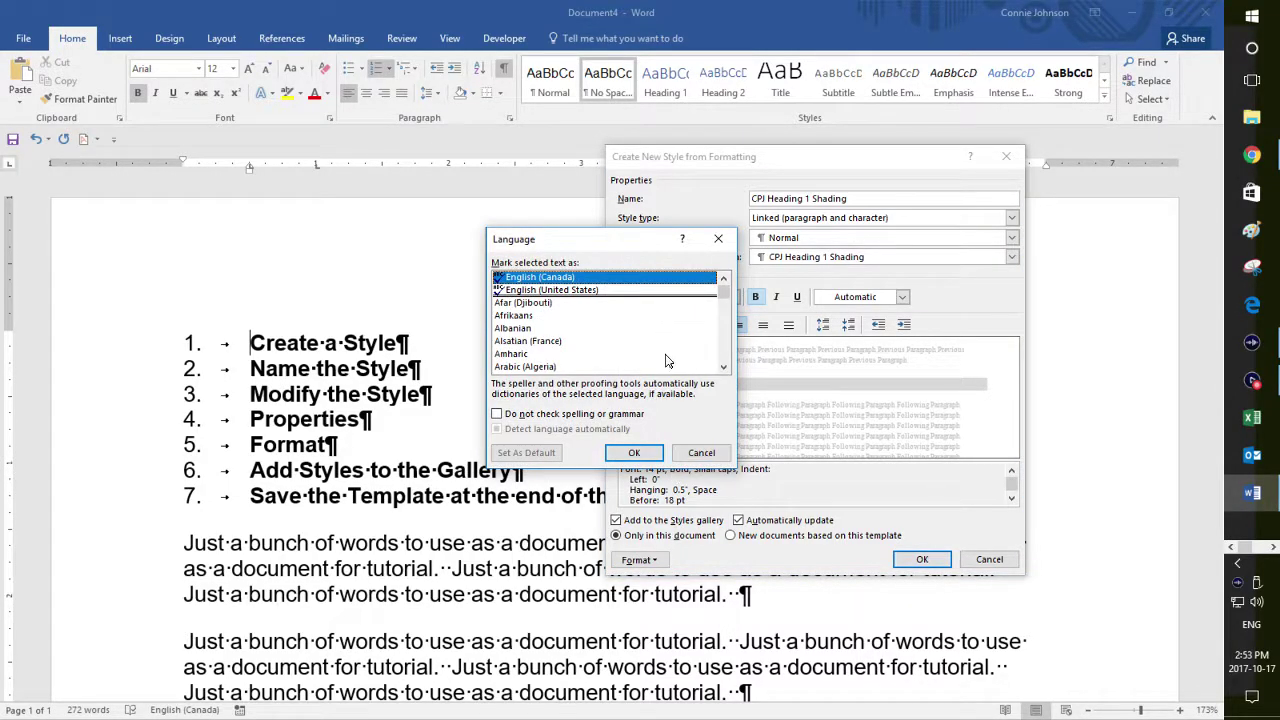
left_click(701, 452)
left_click(640, 560)
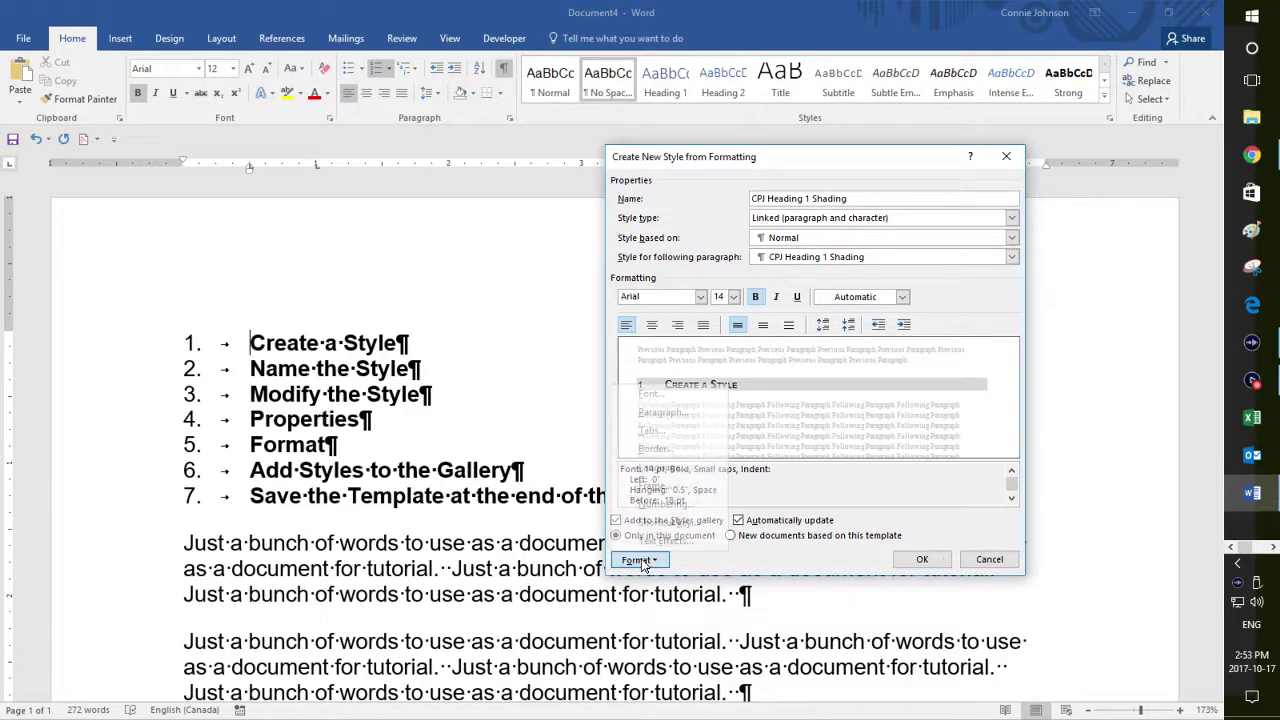
left_click(660, 489)
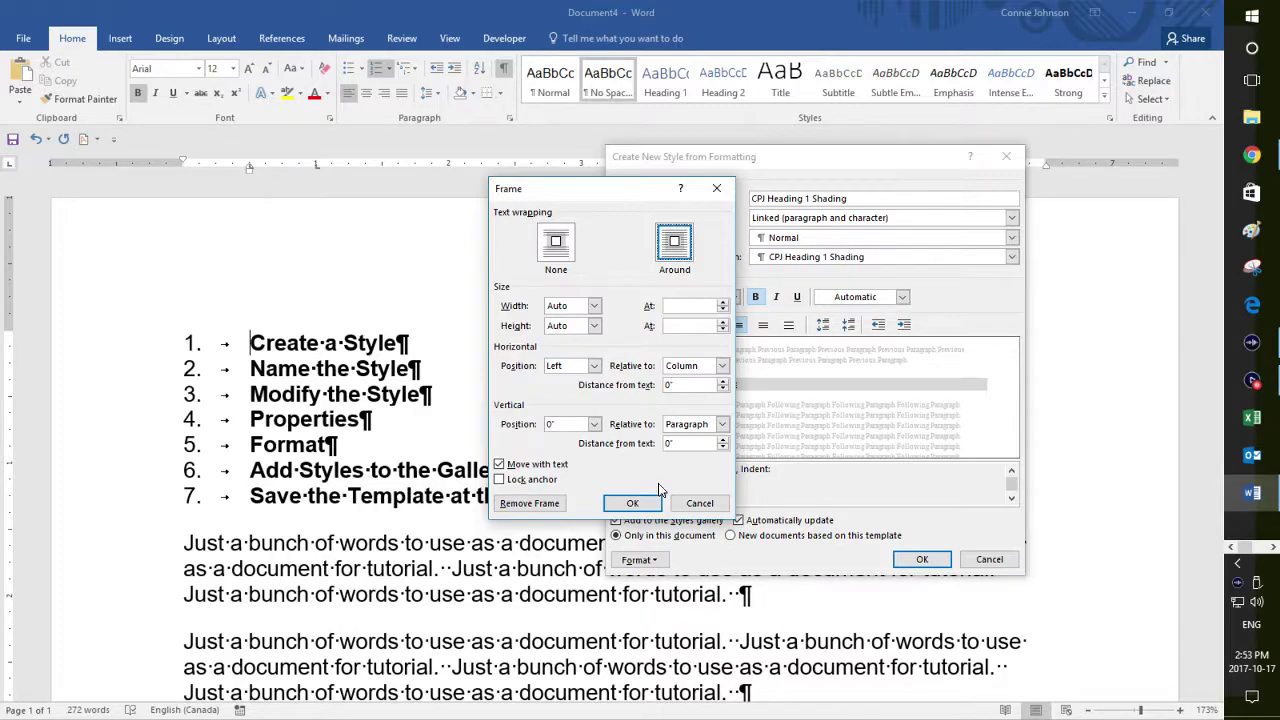
left_click(700, 505)
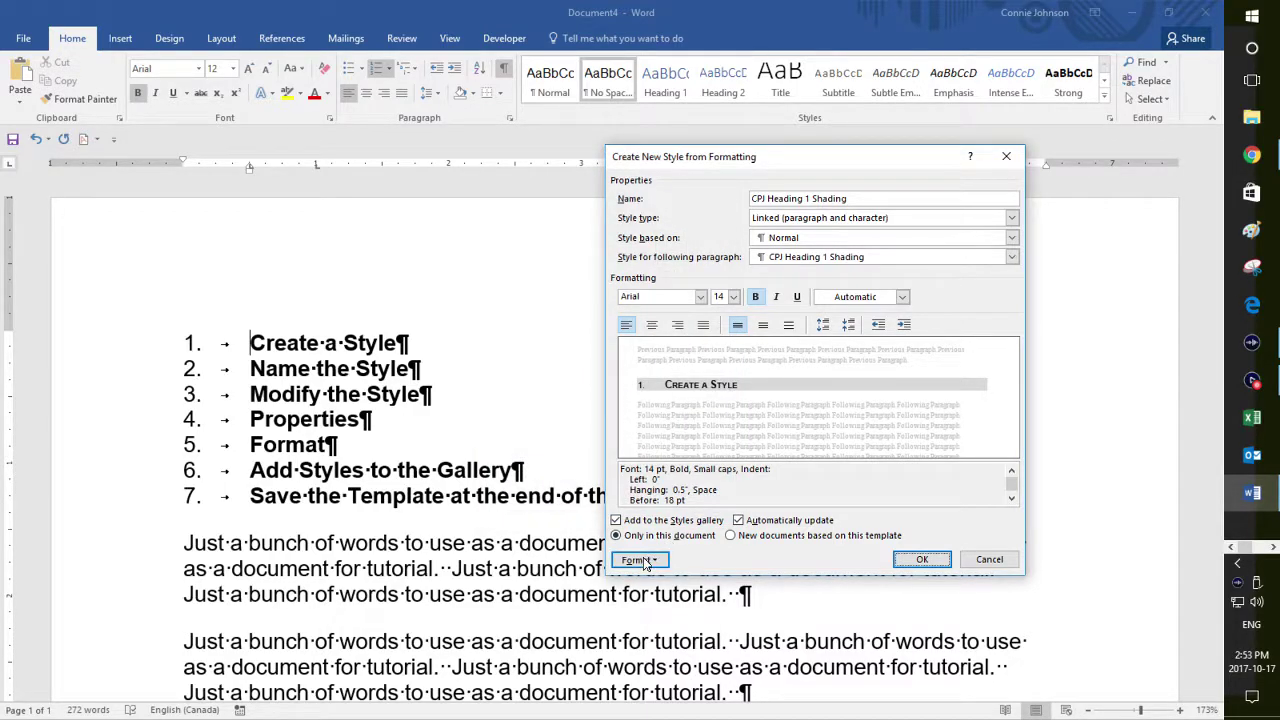
- Number the style with uppercase Roman numerals in the I., II., III. format
left_click(640, 560)
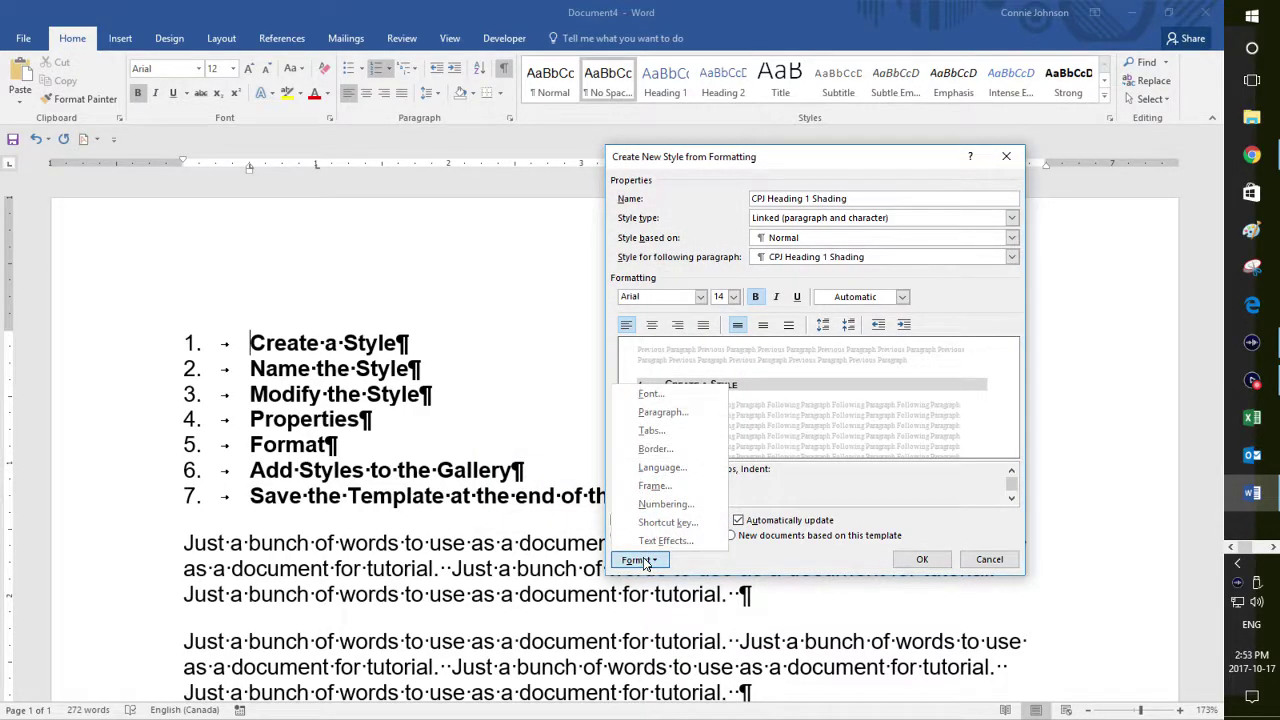
left_click(664, 505)
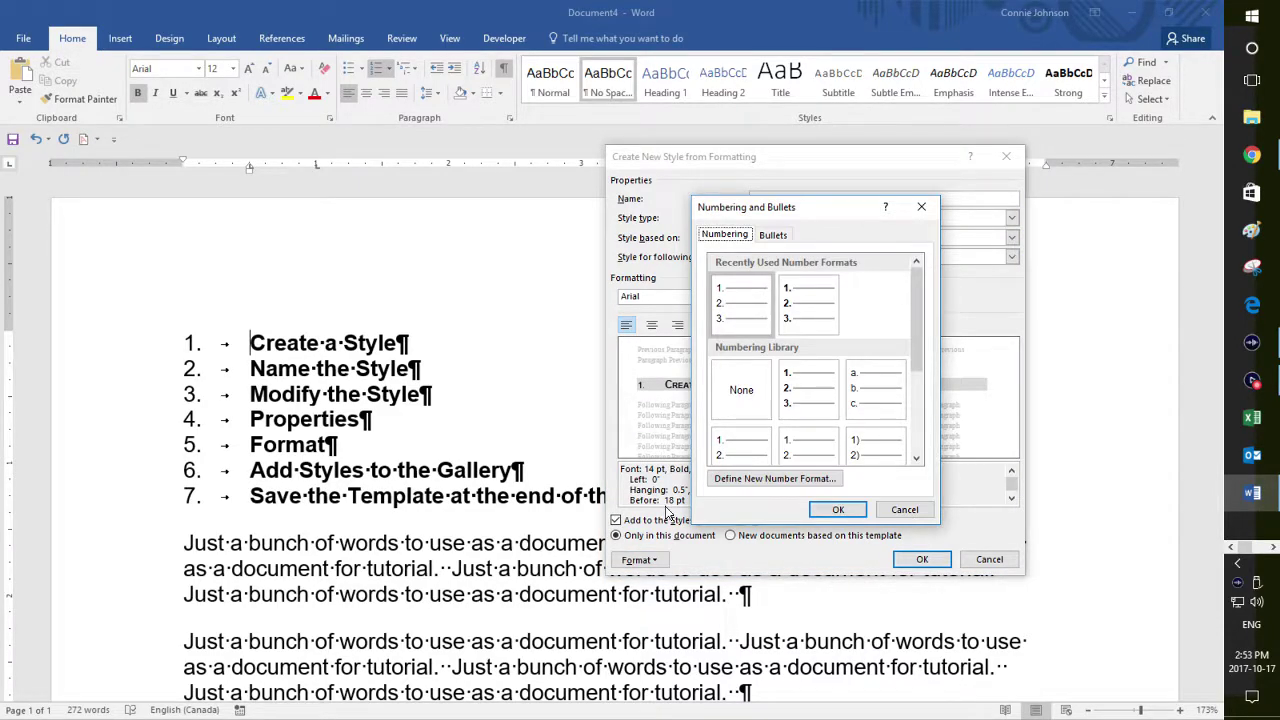
scroll(850, 408, "down", 5)
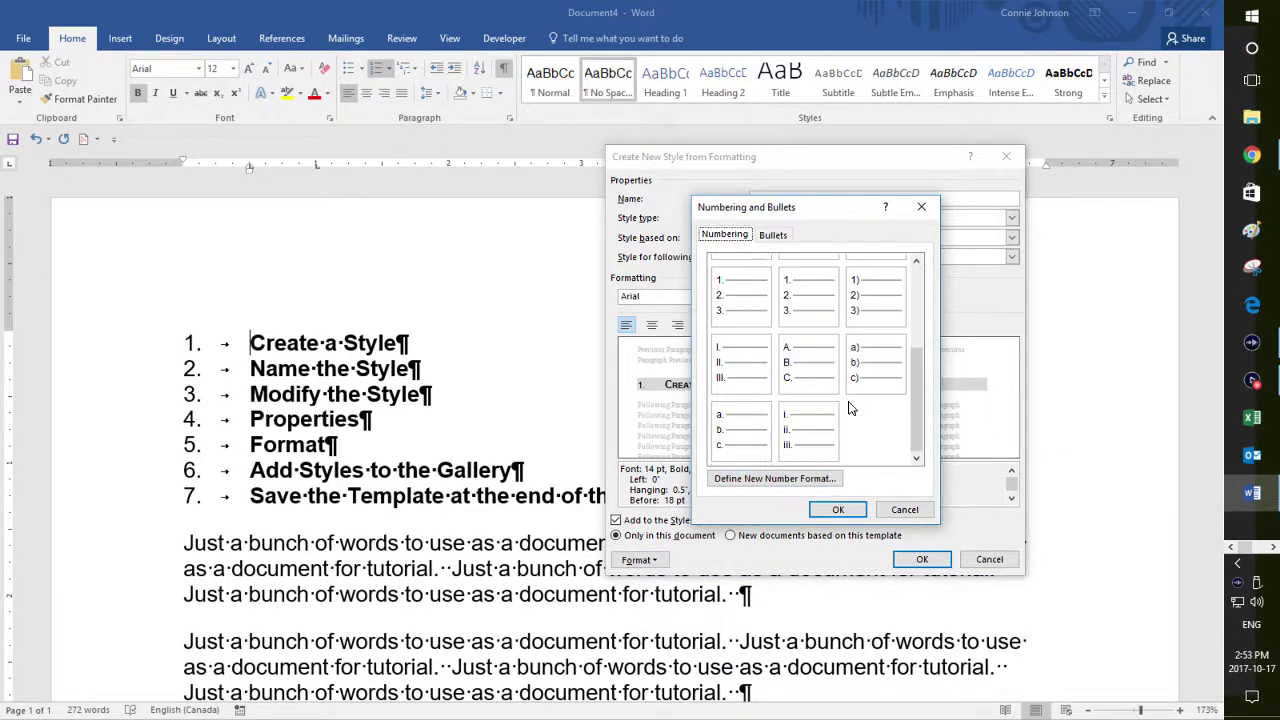
left_click(733, 376)
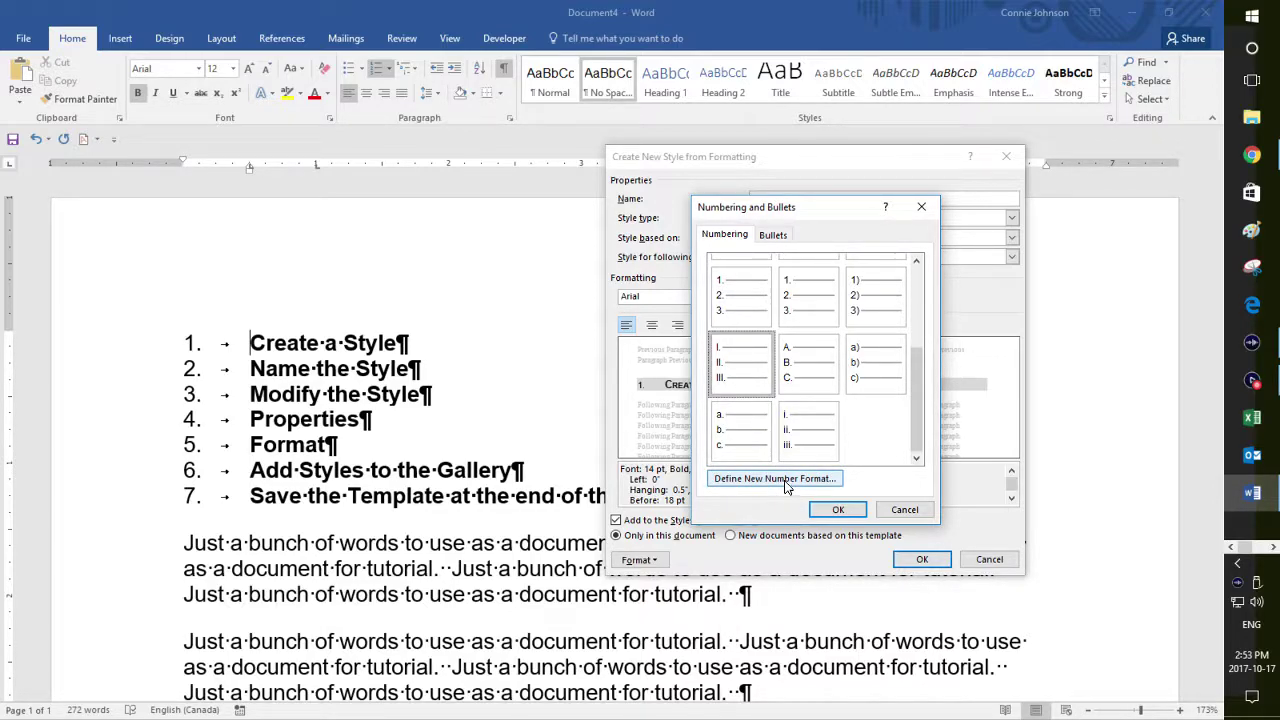
left_click(834, 511)
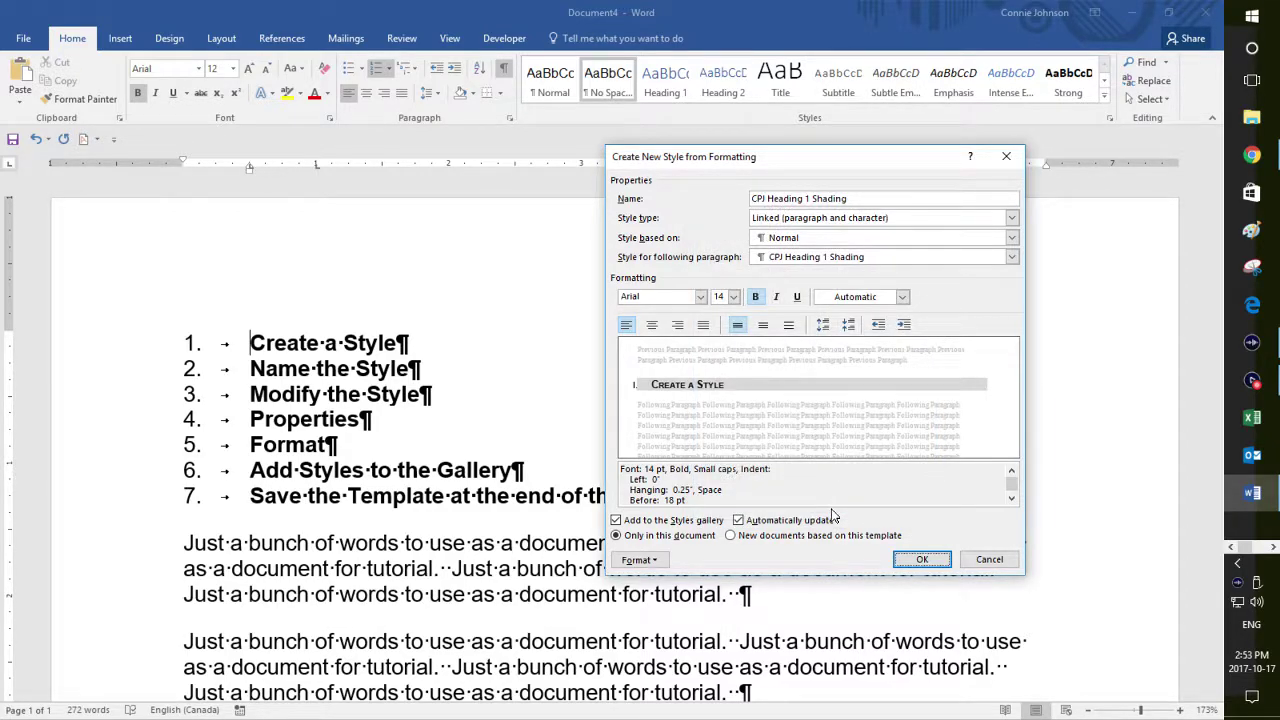
left_click(626, 564)
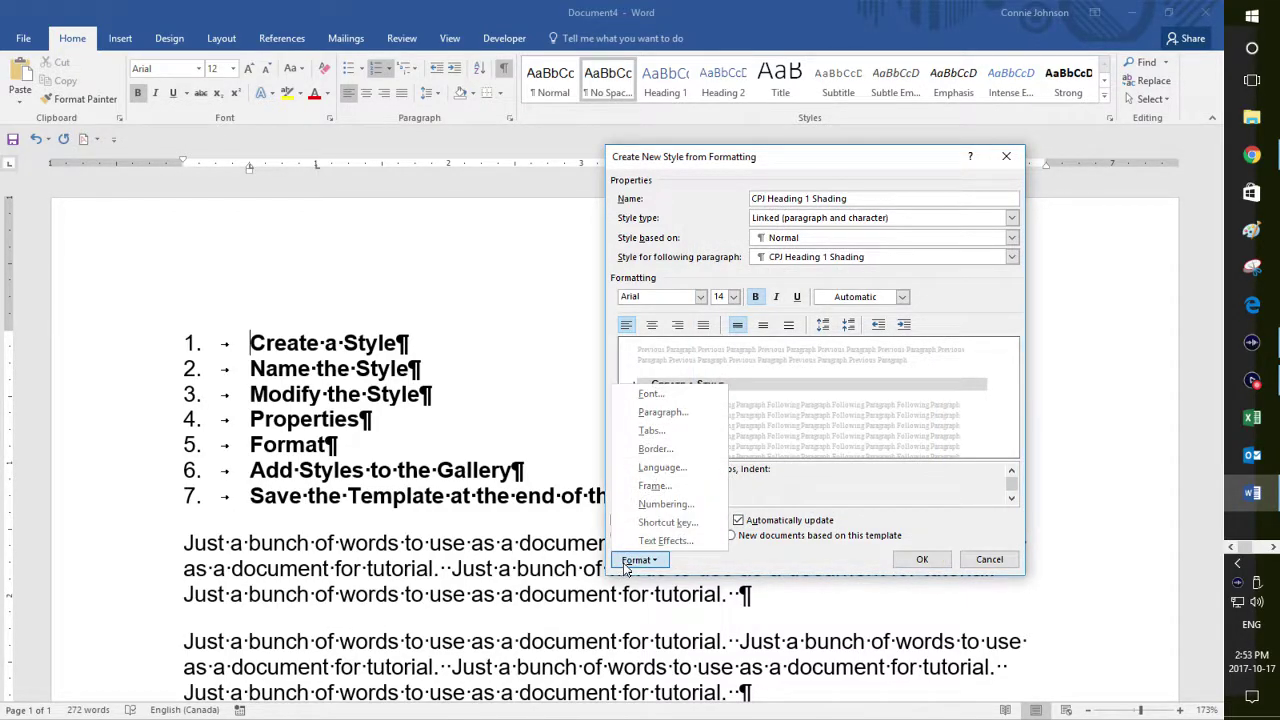
left_click(668, 523)
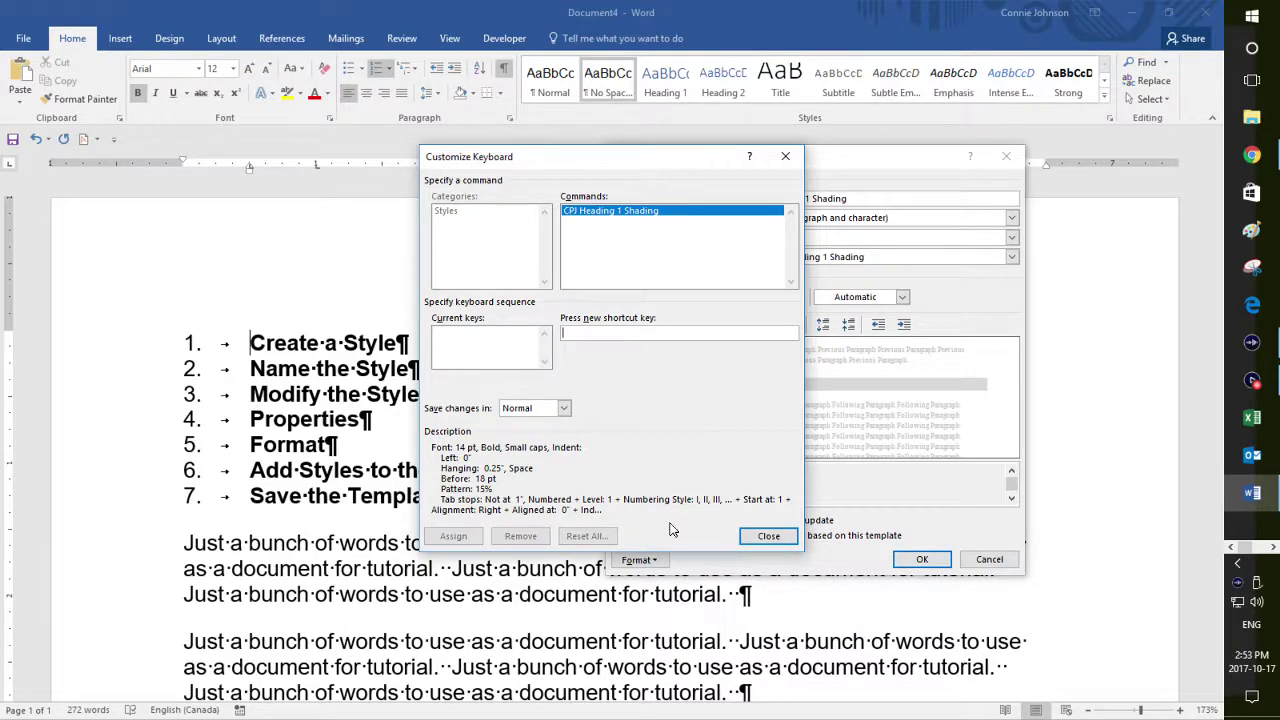
key("alt+n")
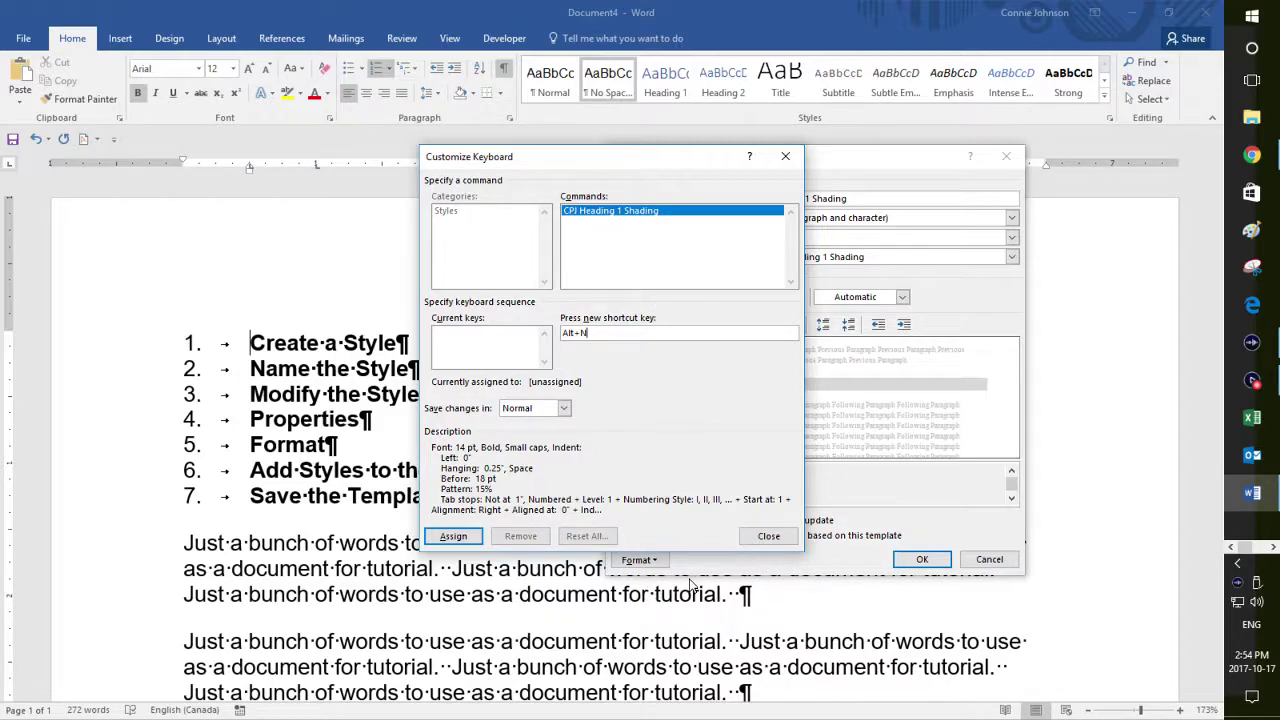
left_click(768, 537)
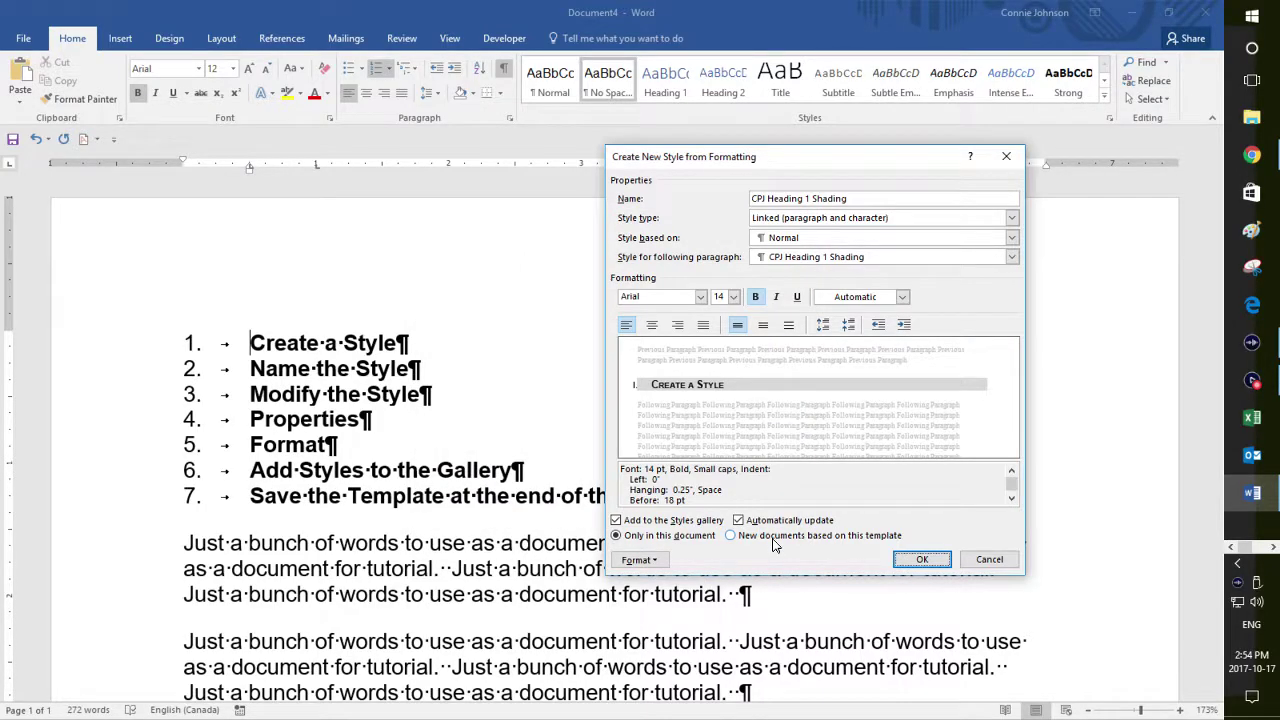
left_click(643, 561)
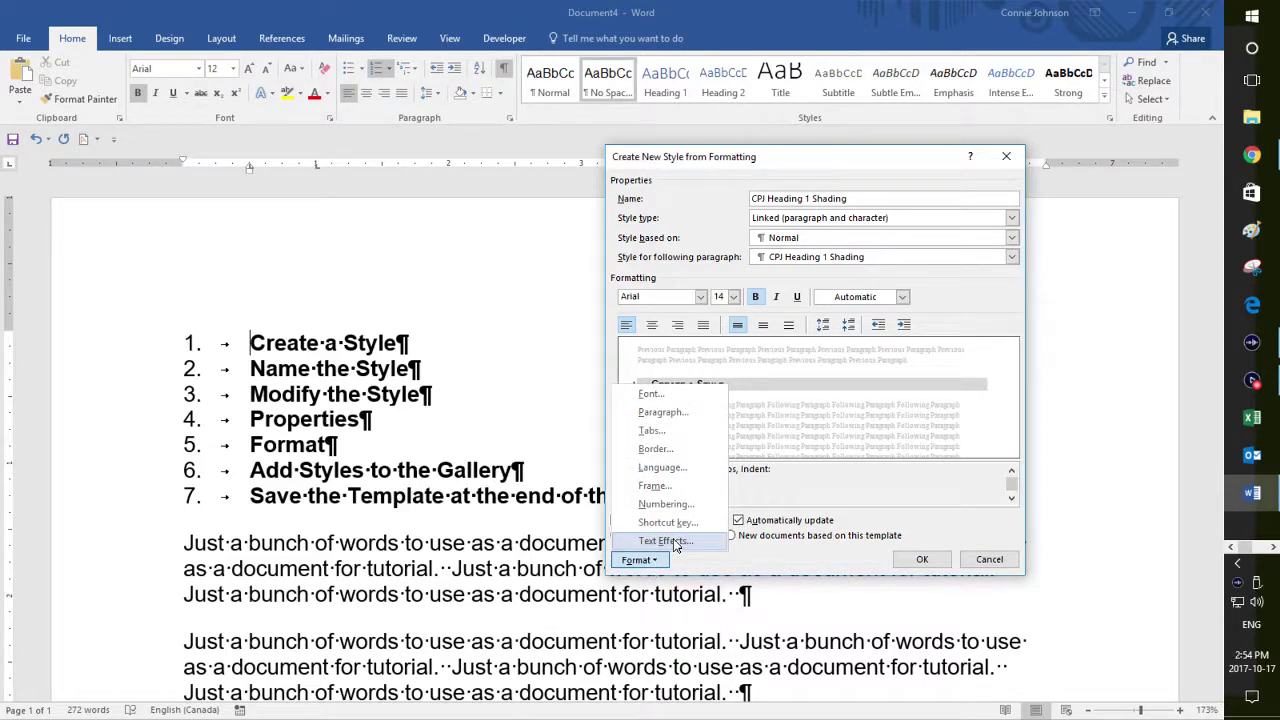
left_click(665, 541)
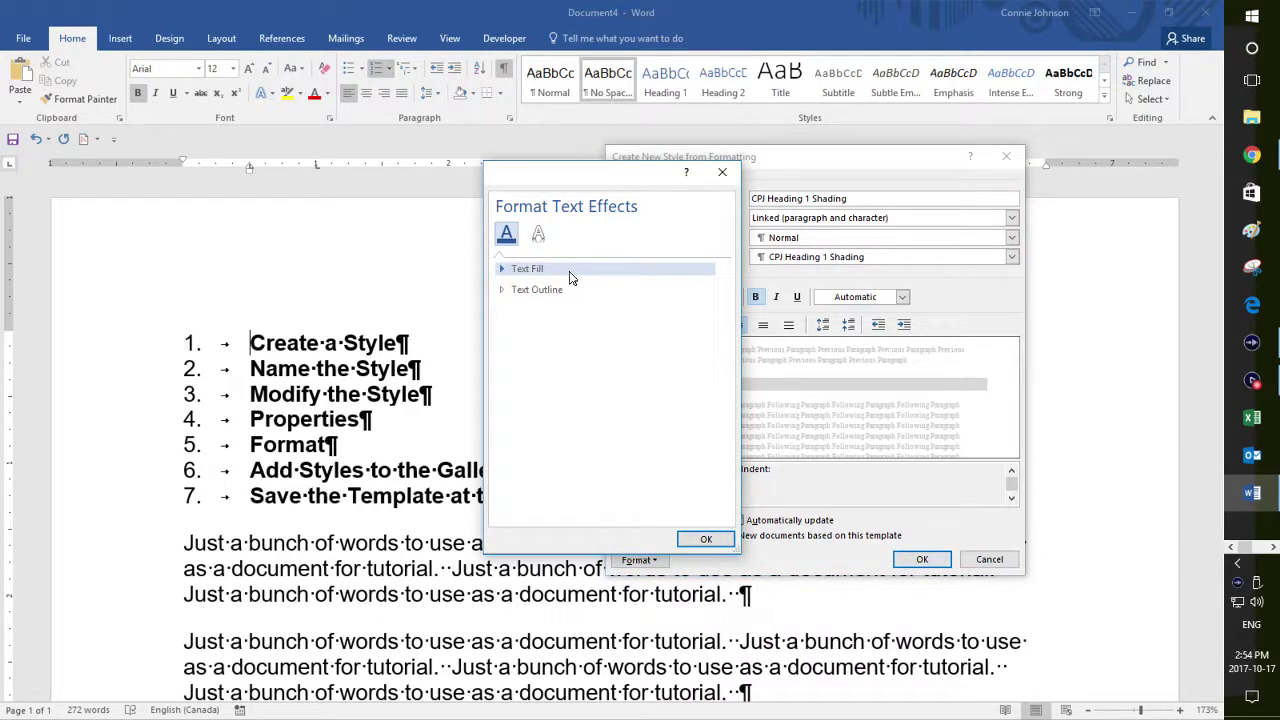
left_click(724, 178)
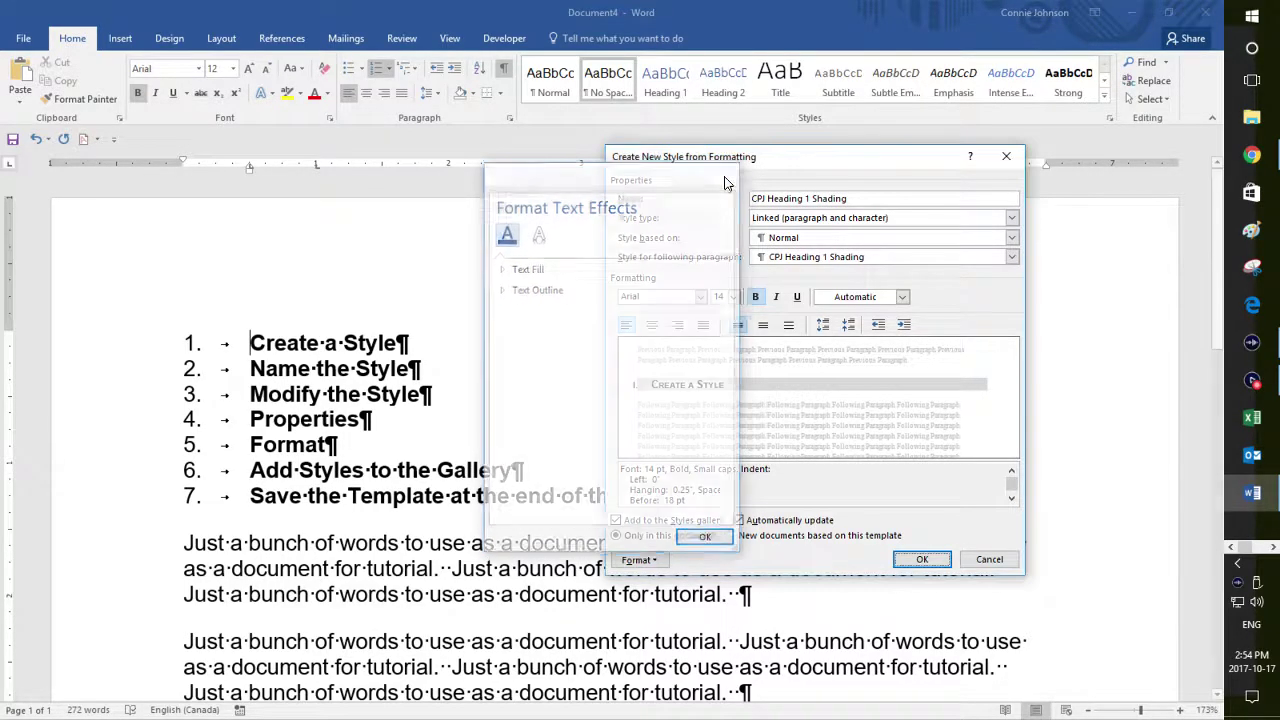
- Create the CPJ style on 'Create a Style' and delete the Name the Style through Format items
left_click(920, 562)
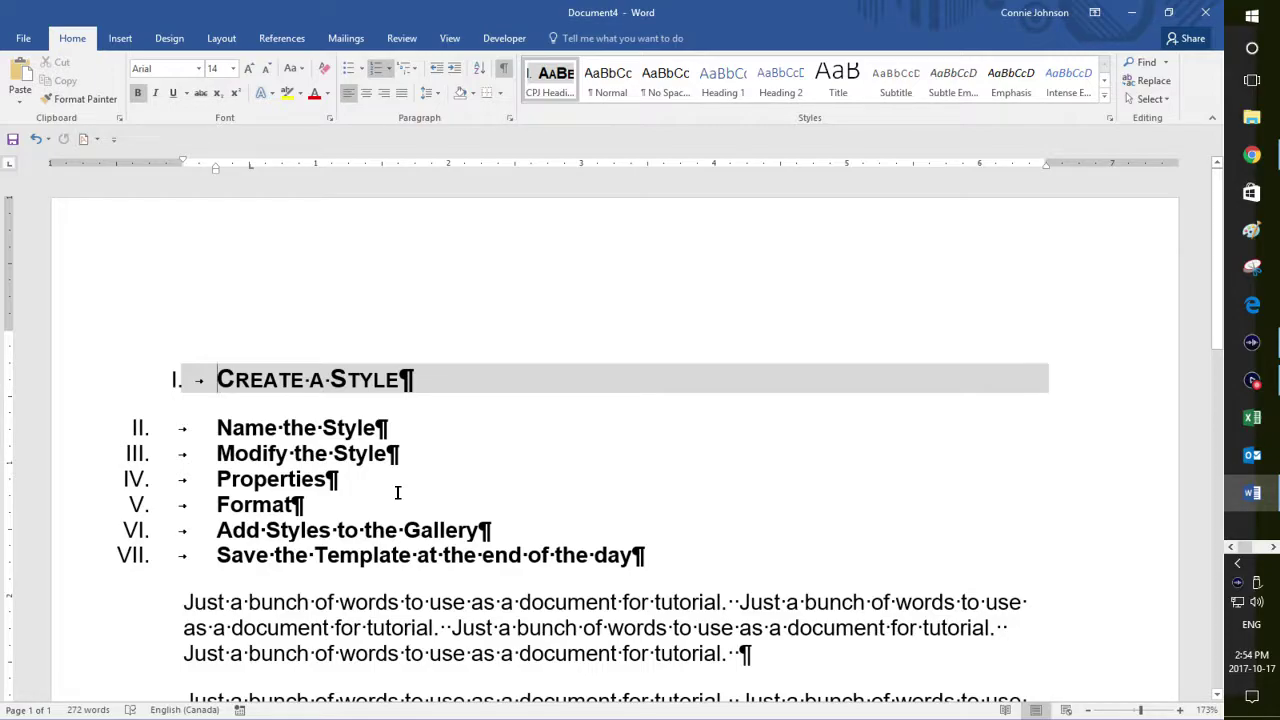
key("Down")
key("shift+Down")
key("shift+Down")
key("shift+Down")
key("shift+Down")
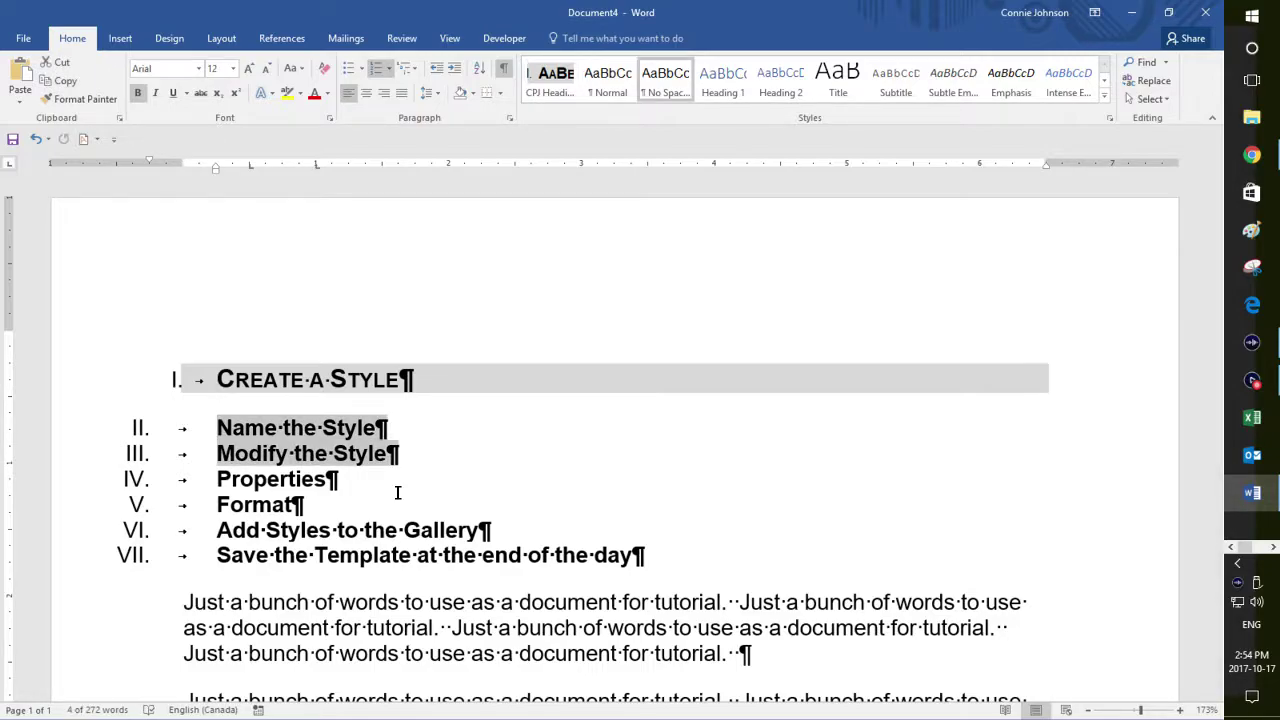
key("shift+Down")
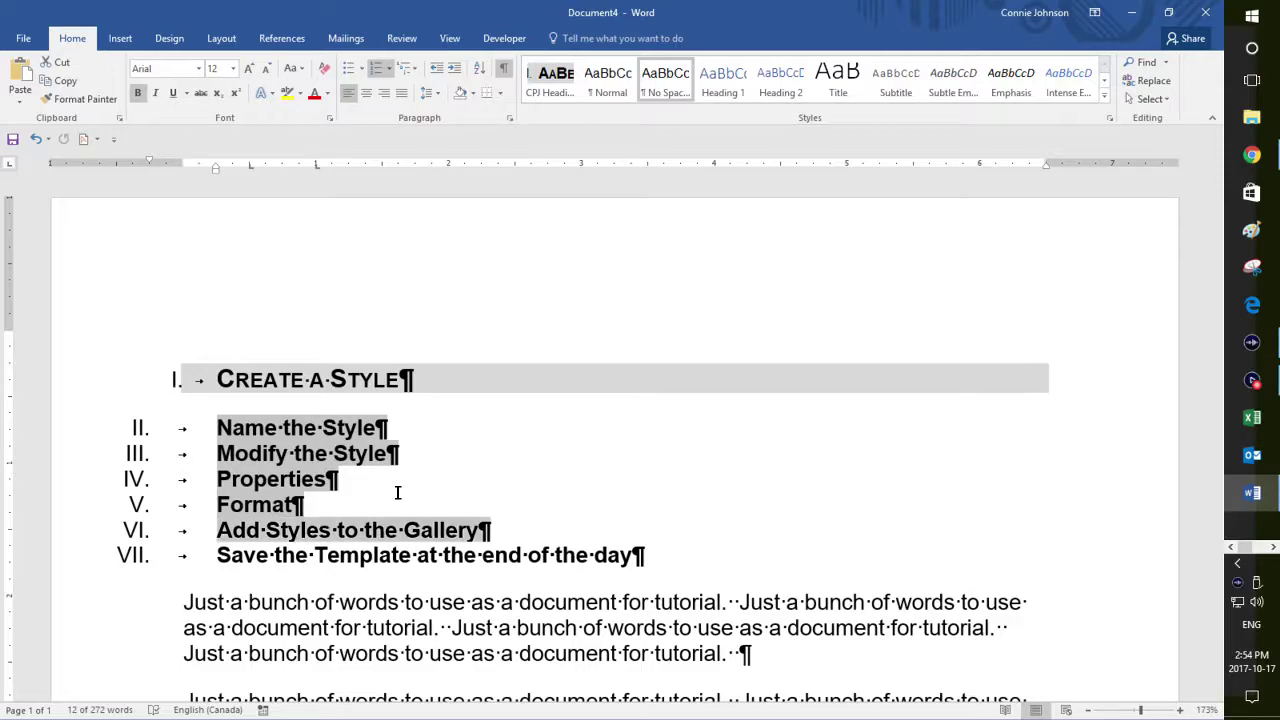
key("shift+Up")
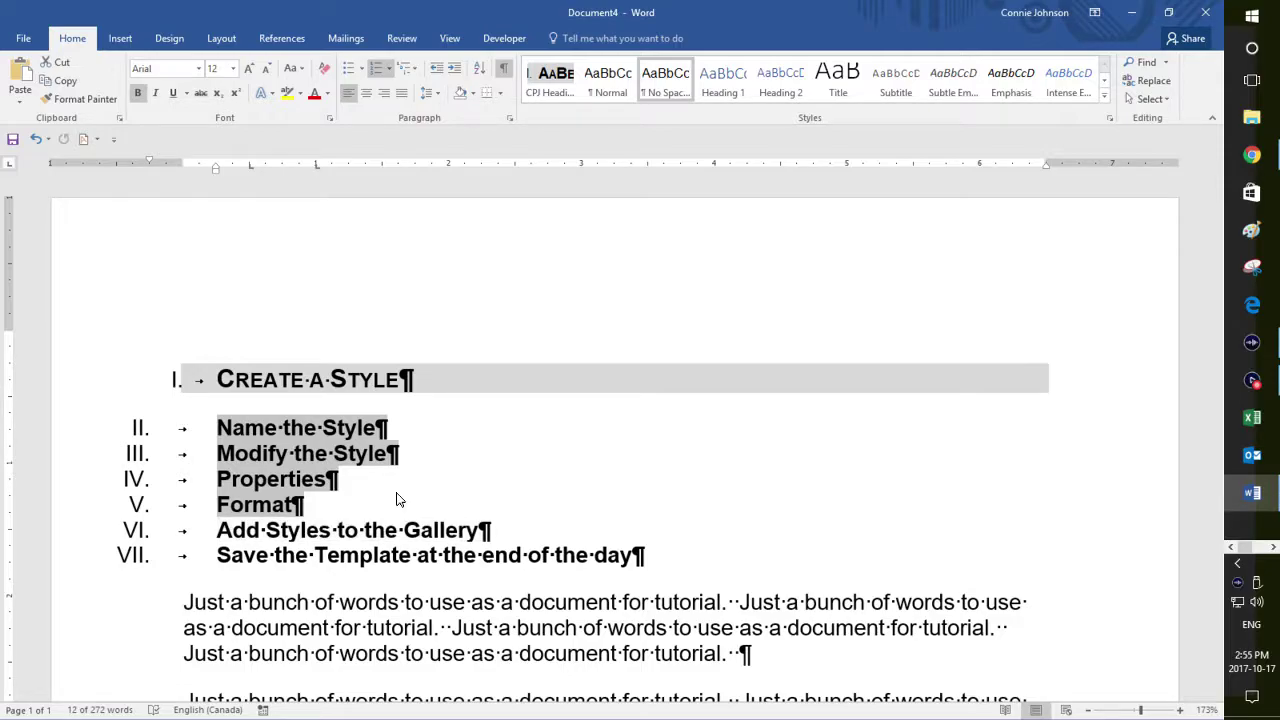
key("Delete")
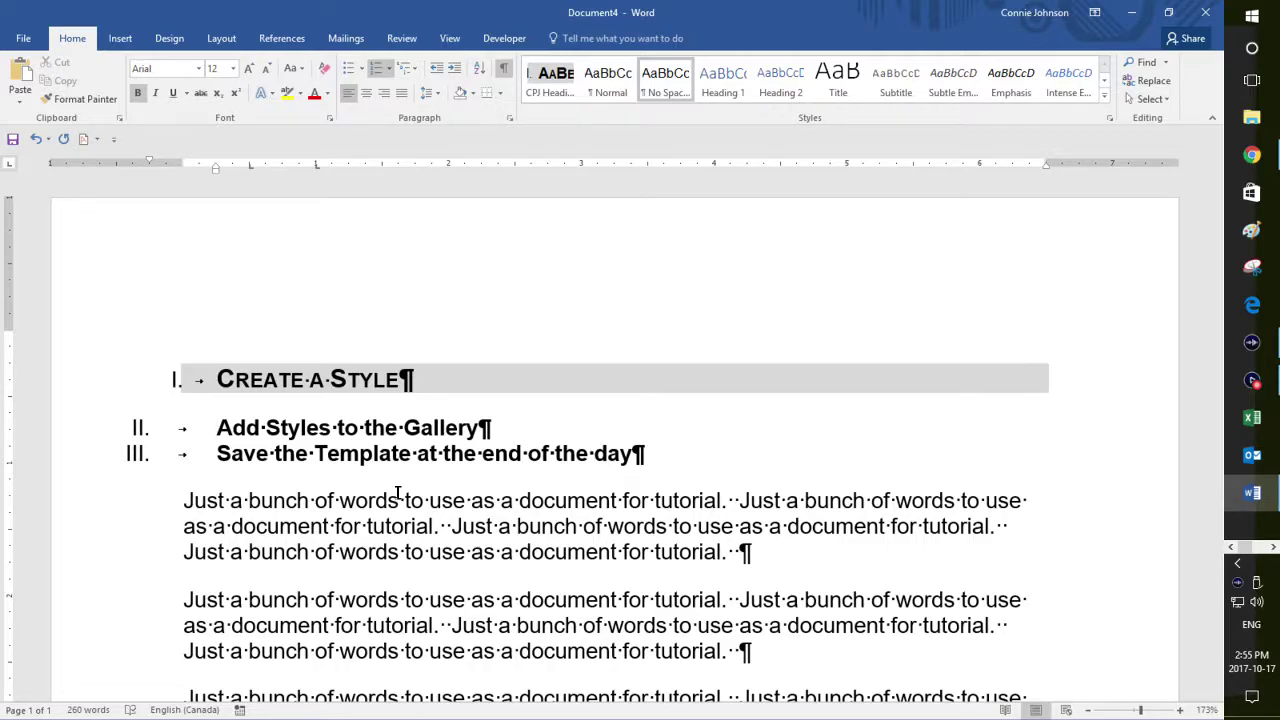
- Delete the last two list items, Add Styles to the Gallery and Save the Template
key("shift+Down")
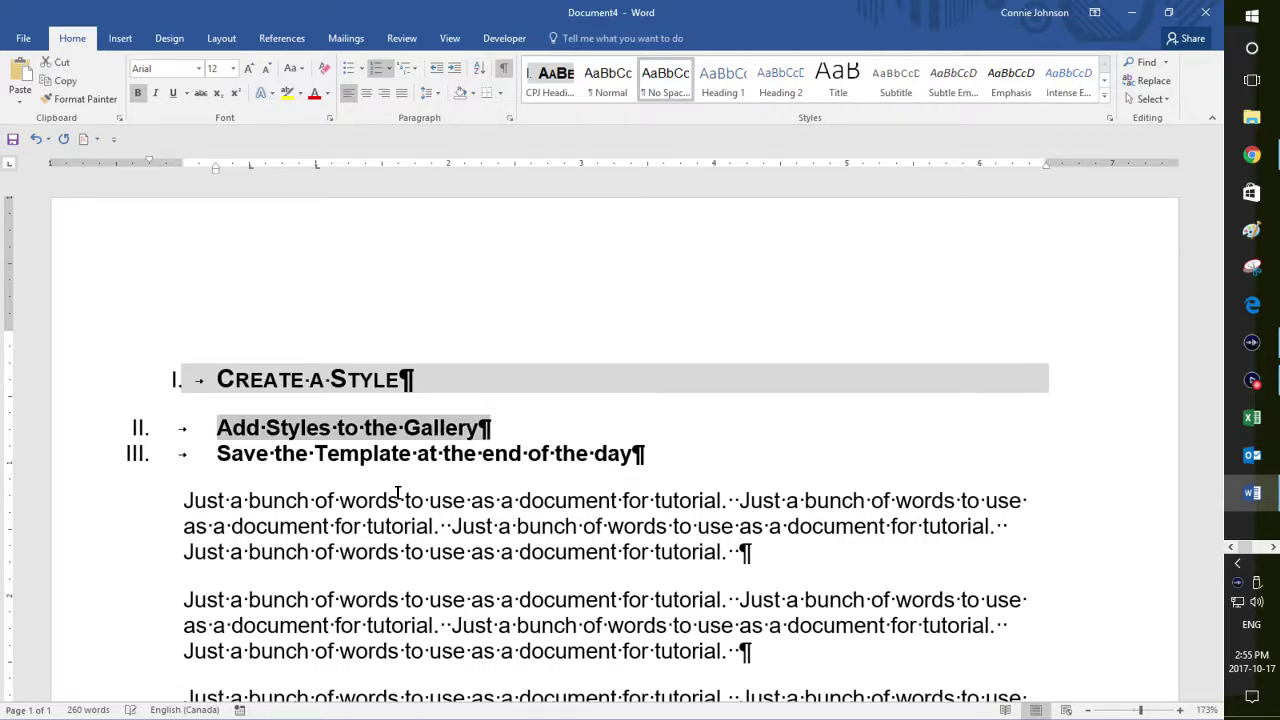
key("shift+Down")
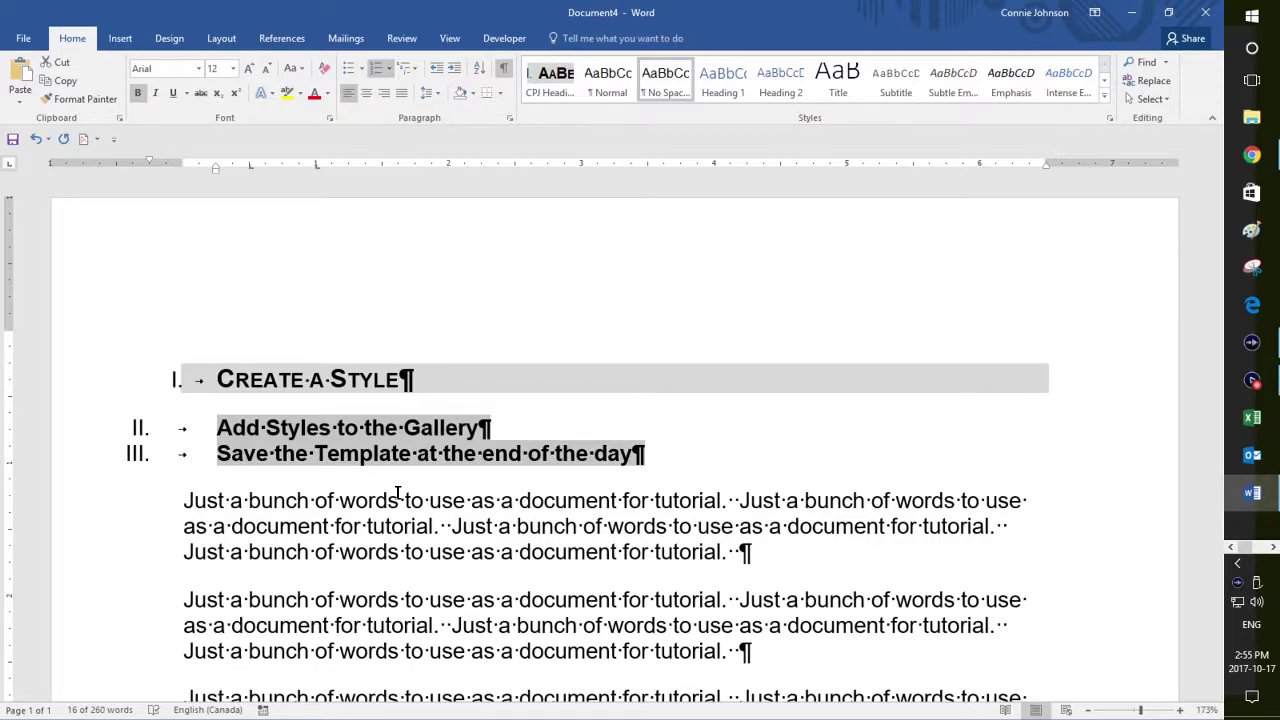
key("Delete")
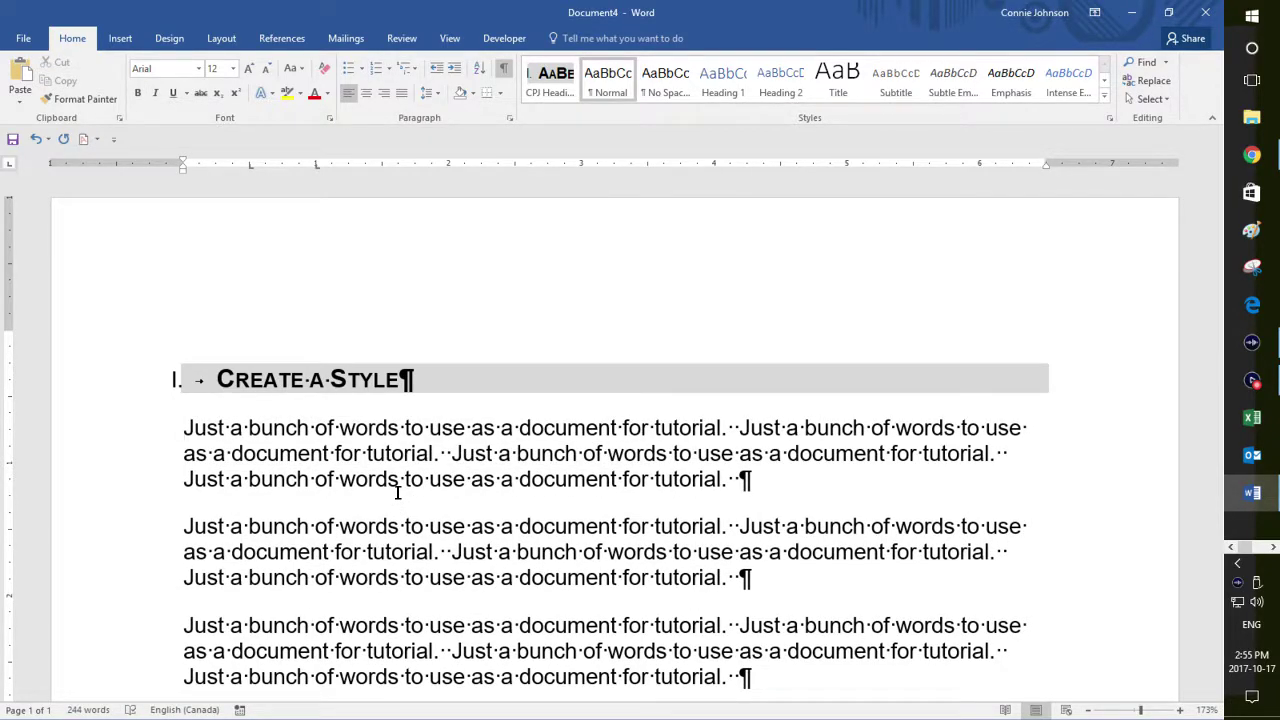
- Insert an empty paragraph before the third body paragraph and make it CPJ heading II
key("Down")
key("Down")
key("Down")
key("Down")
key("Down")
key("Down")
key("Down")
key("Return")
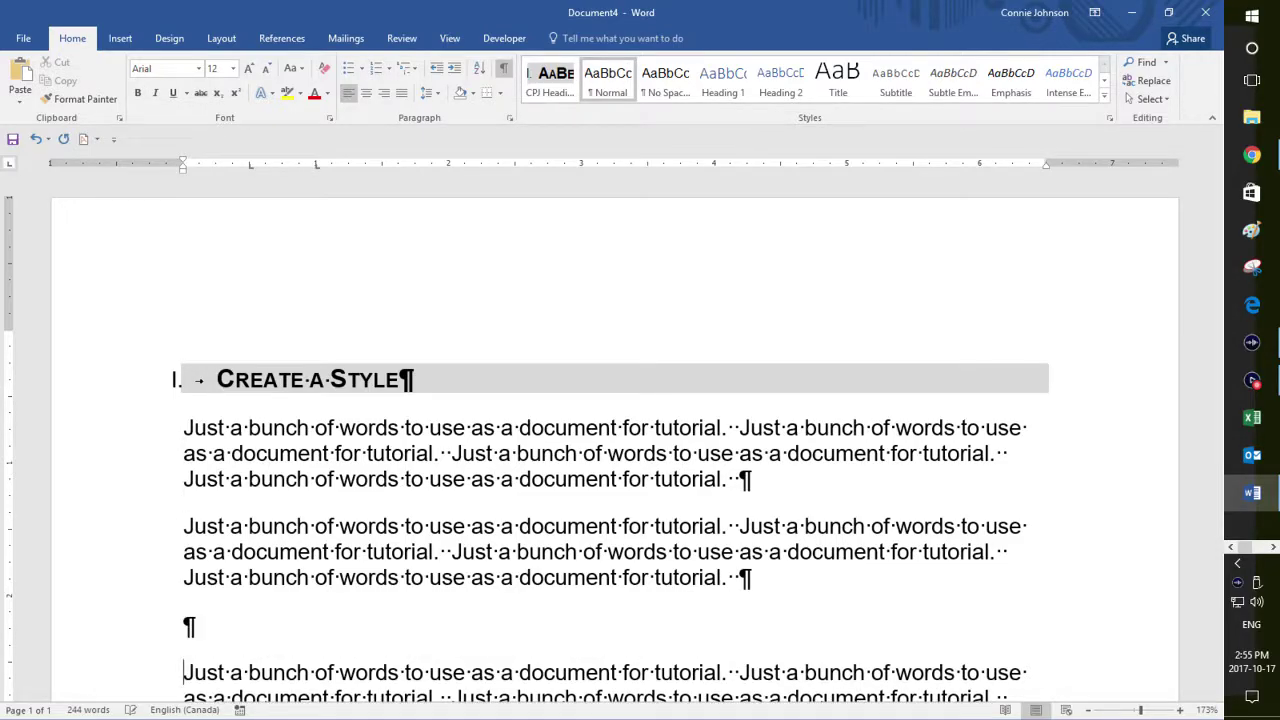
key("Up")
key("alt")
key("h")
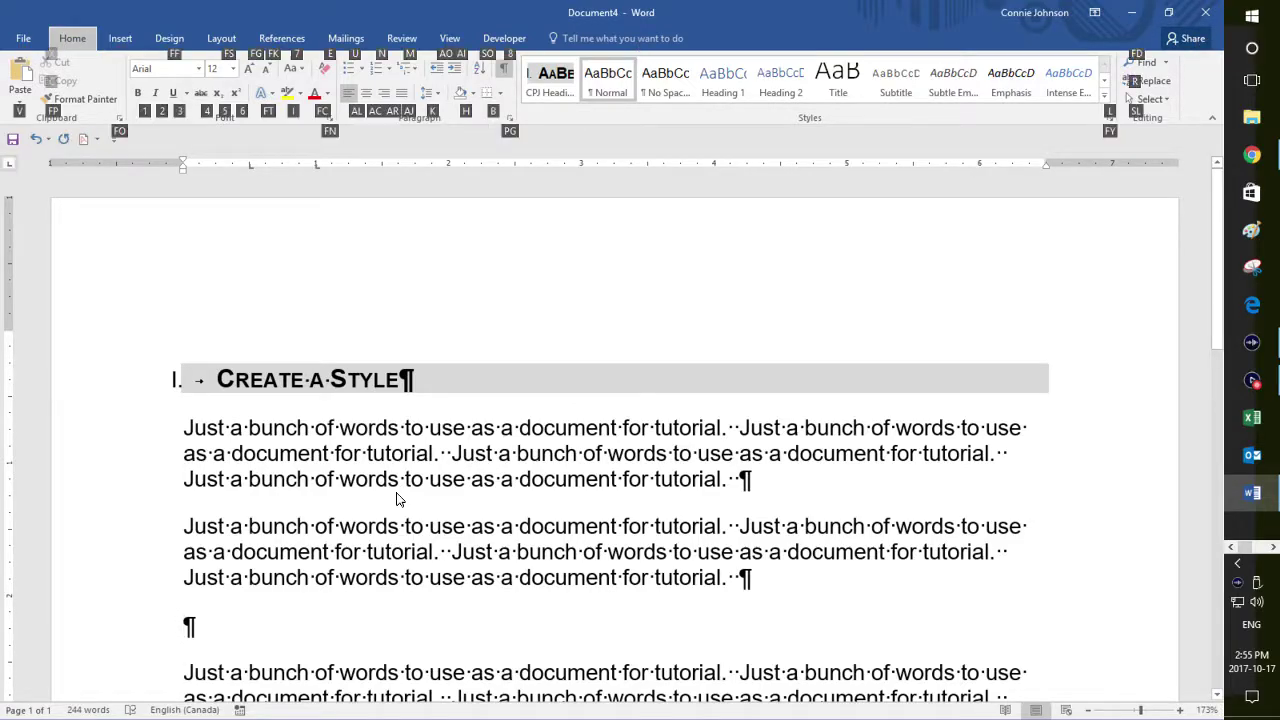
key("l")
key("Left")
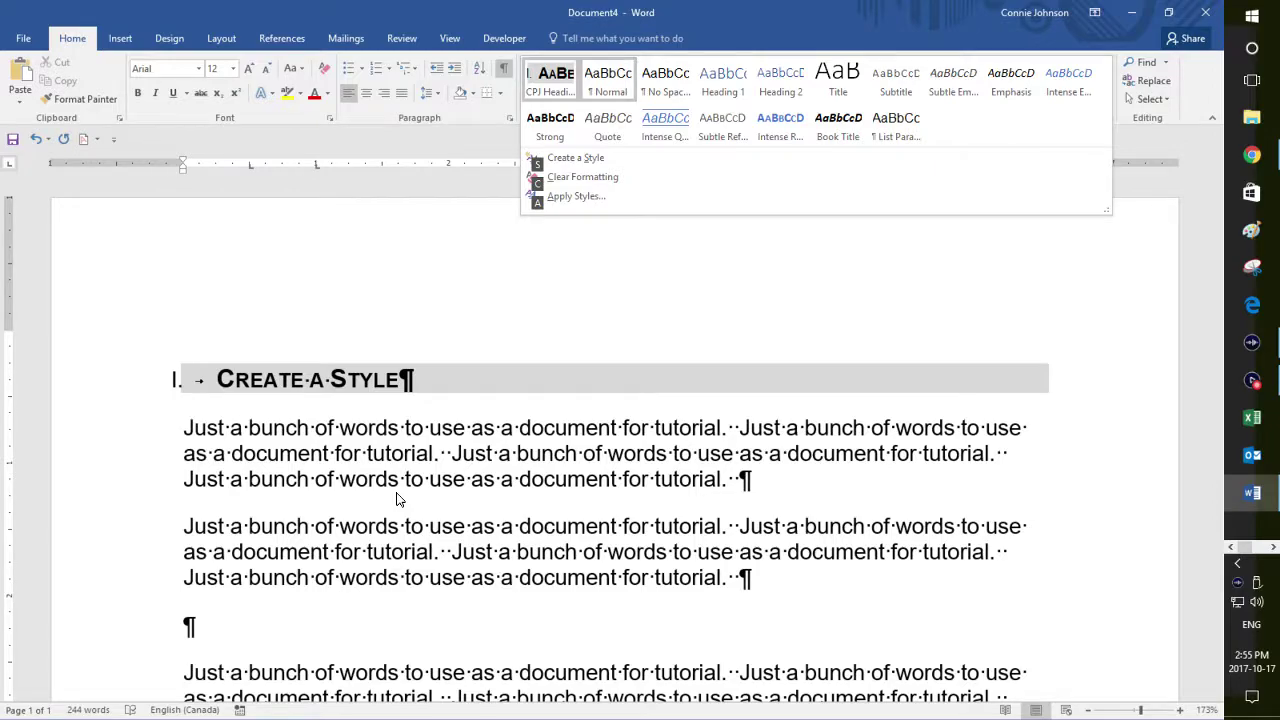
key("Right")
key("Right")
key("Right")
key("Right")
key("Right")
key("Right")
key("Right")
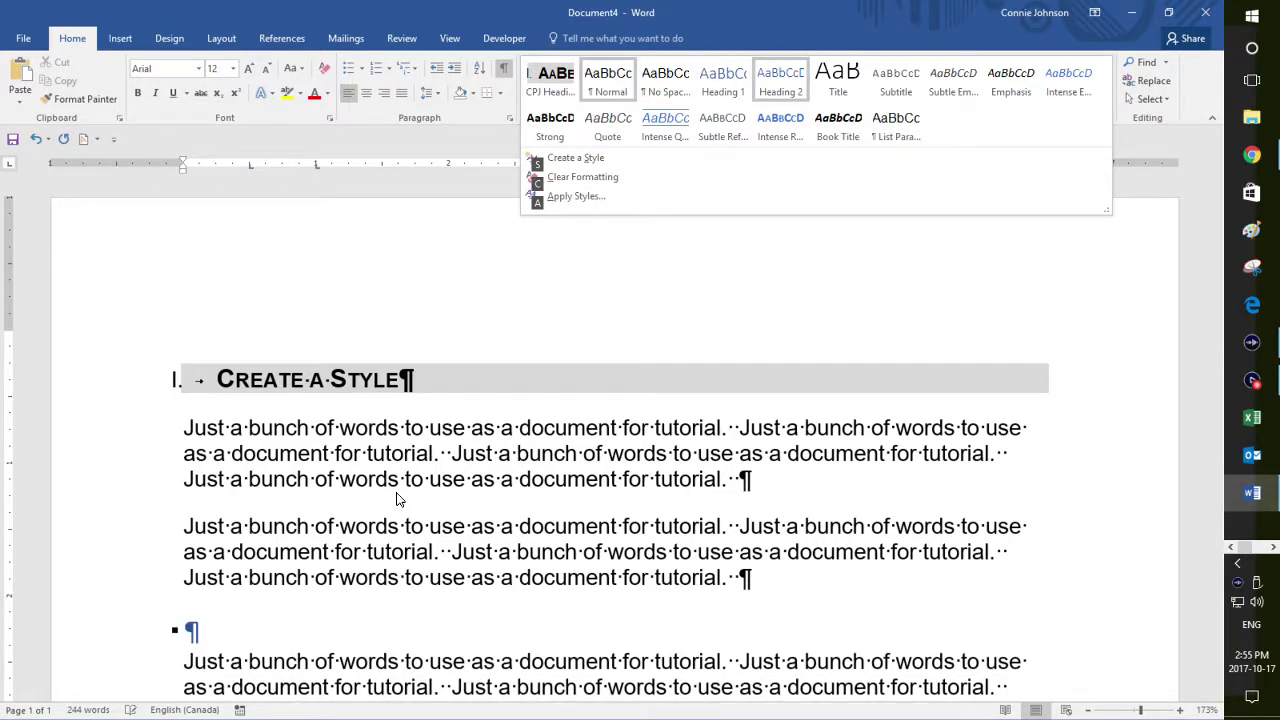
key("Left")
key("Left")
key("Left")
key("Left")
key("Left")
key("Left")
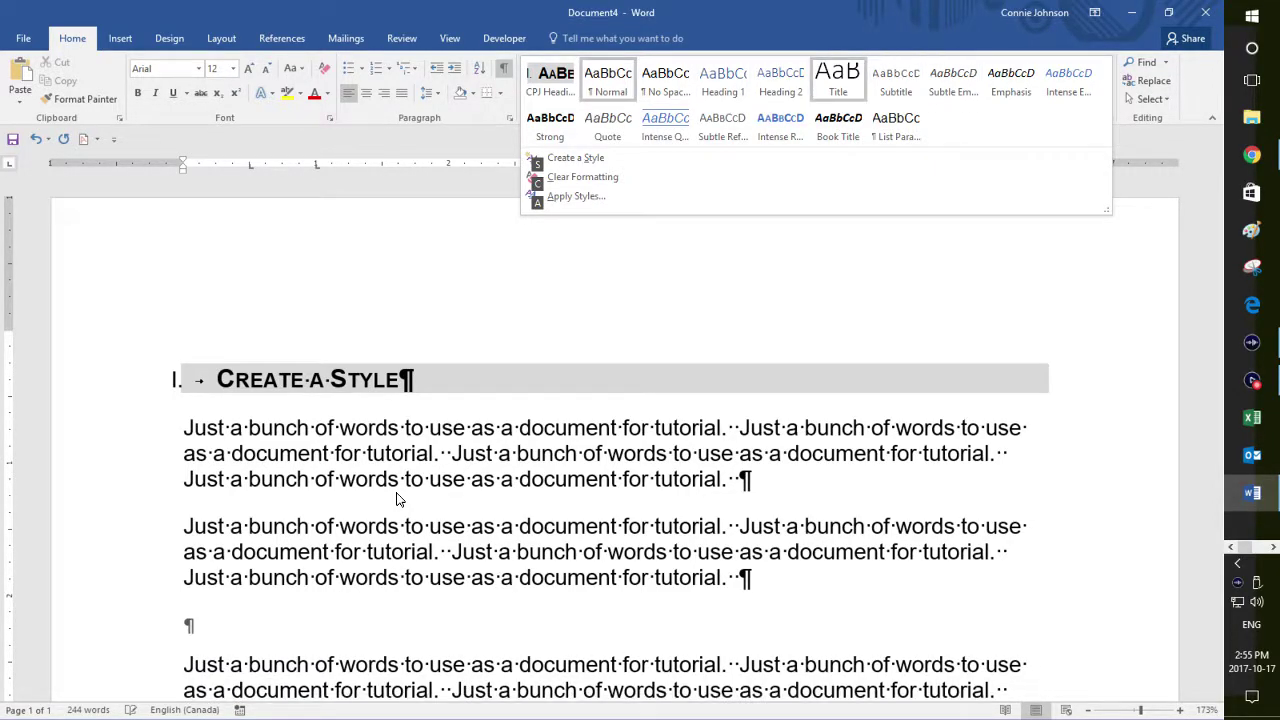
key("Left")
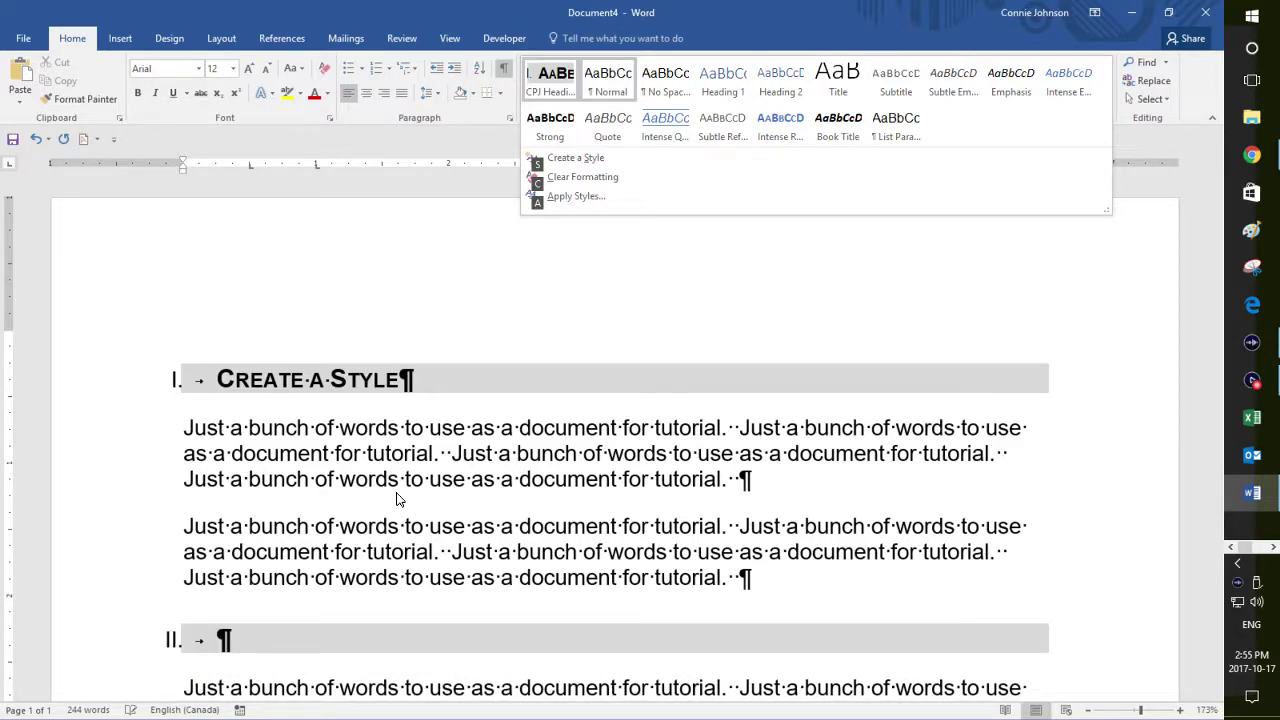
key("Return")
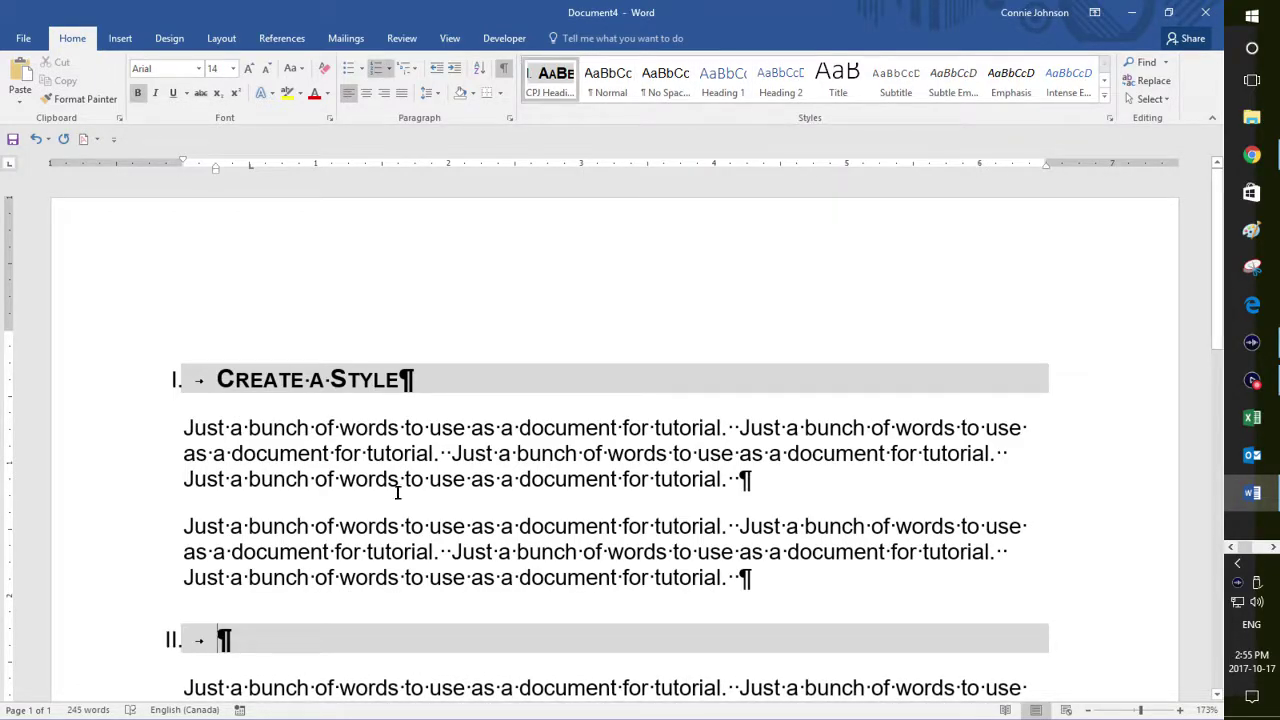
- Type the heading text 'This is Another Style Heading for CPJ'
type("This")
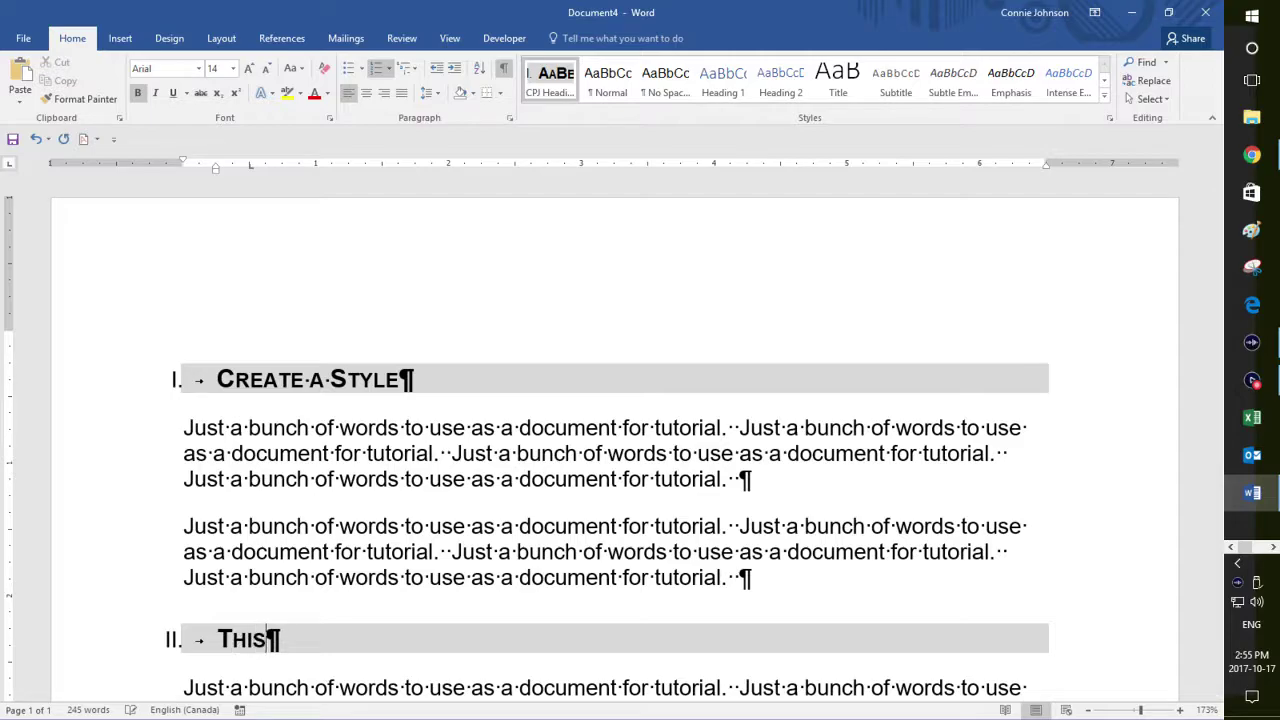
type(" is Another ")
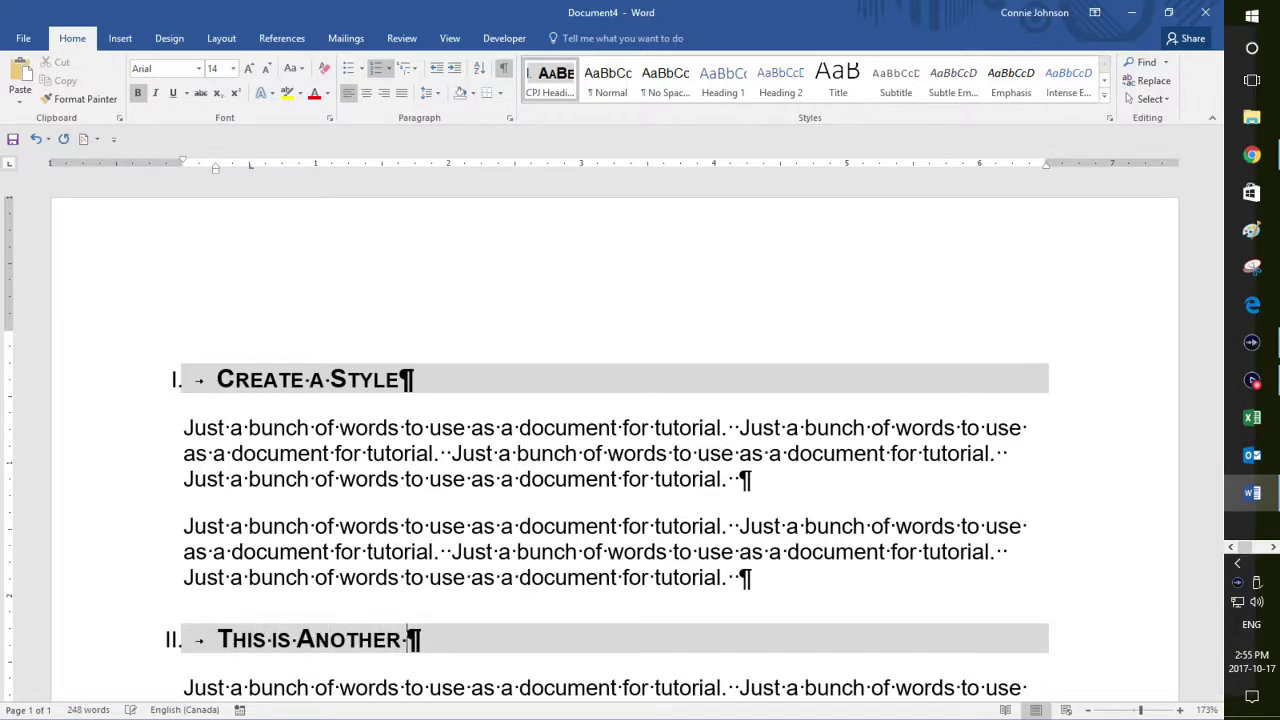
type("Style ")
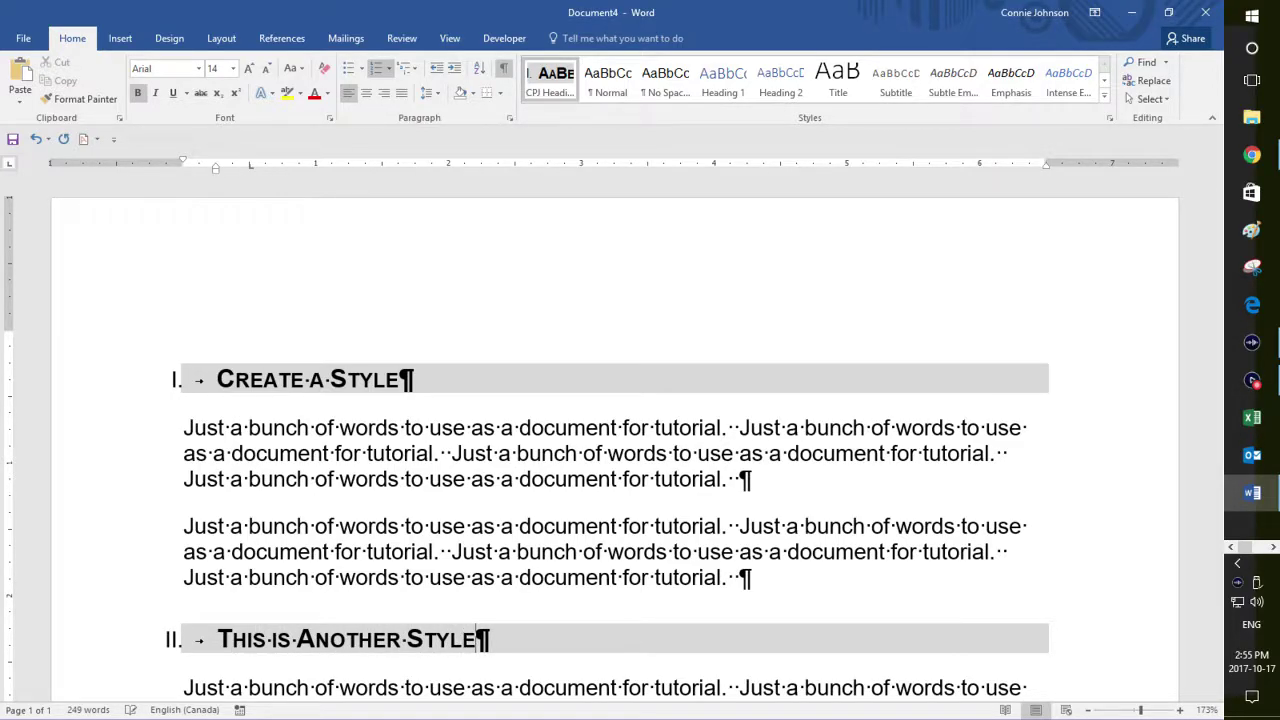
type("Heading")
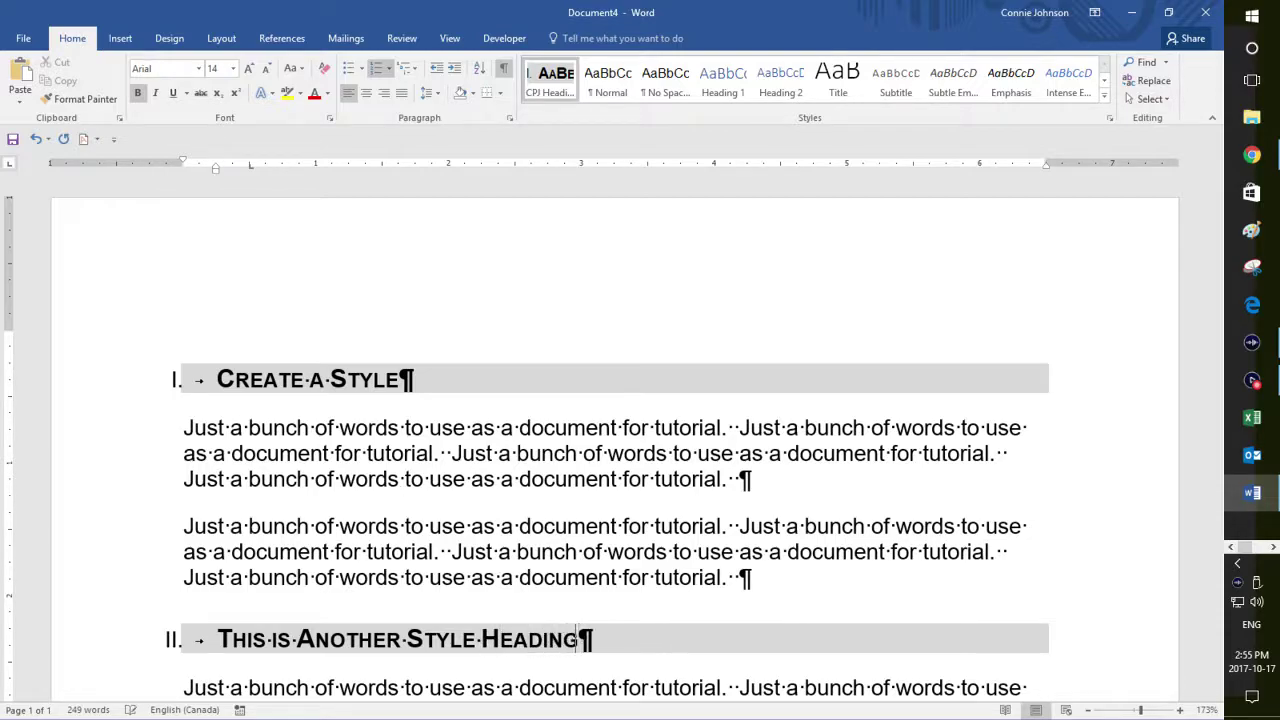
type(" for CPJ")
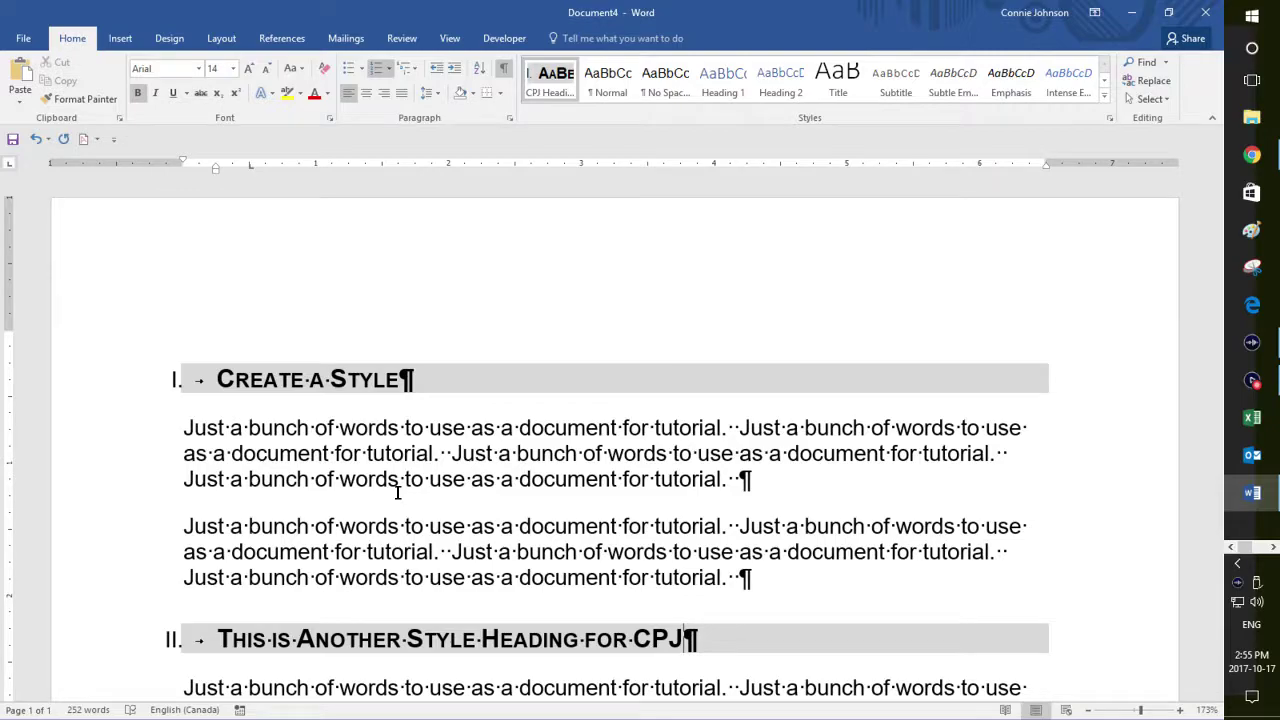
key("Right")
scroll(397, 492, "down", 3)
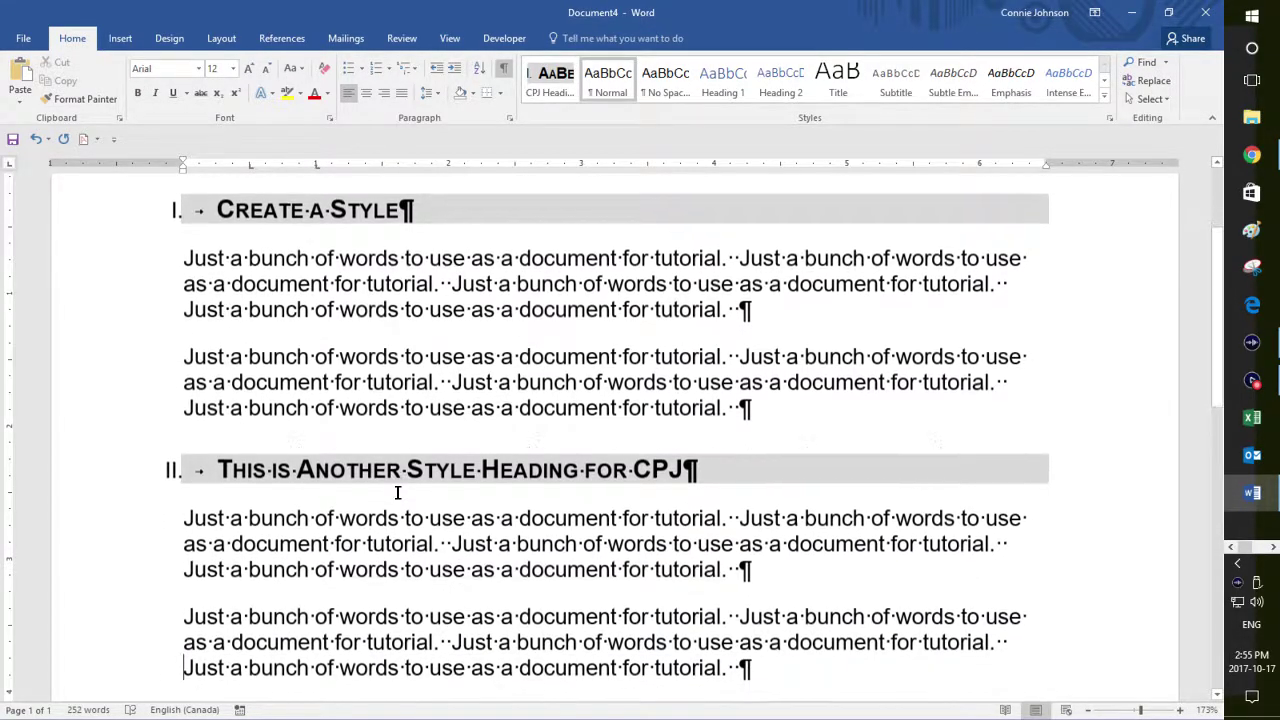
- Add an empty paragraph after the next body paragraphs and apply the CPJ Heading style
scroll(397, 492, "down", 1)
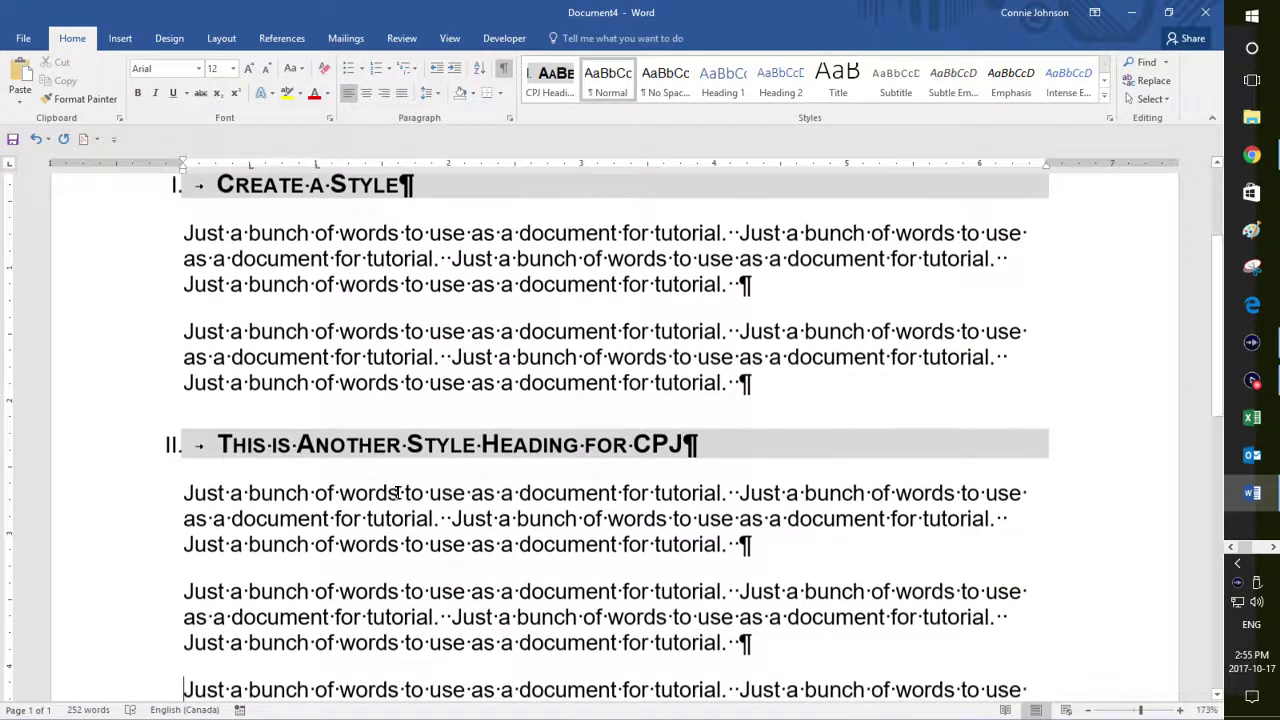
key("Return")
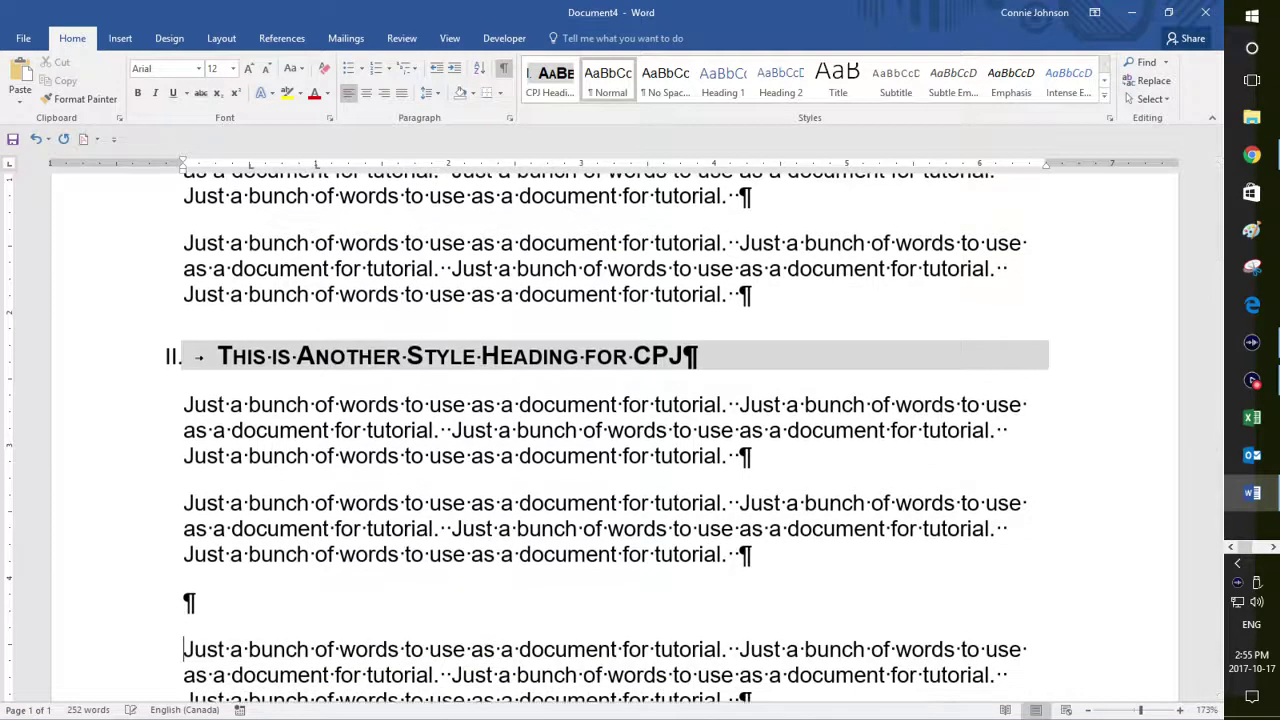
key("alt")
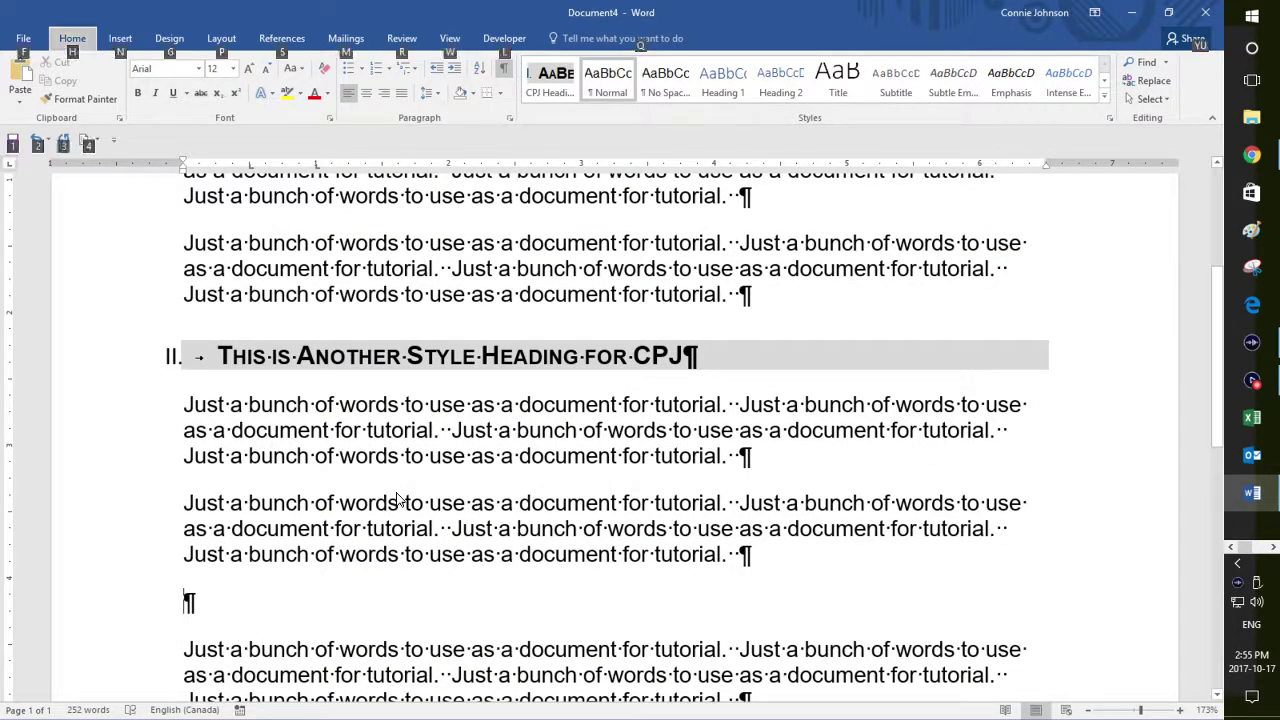
key("h")
key("l")
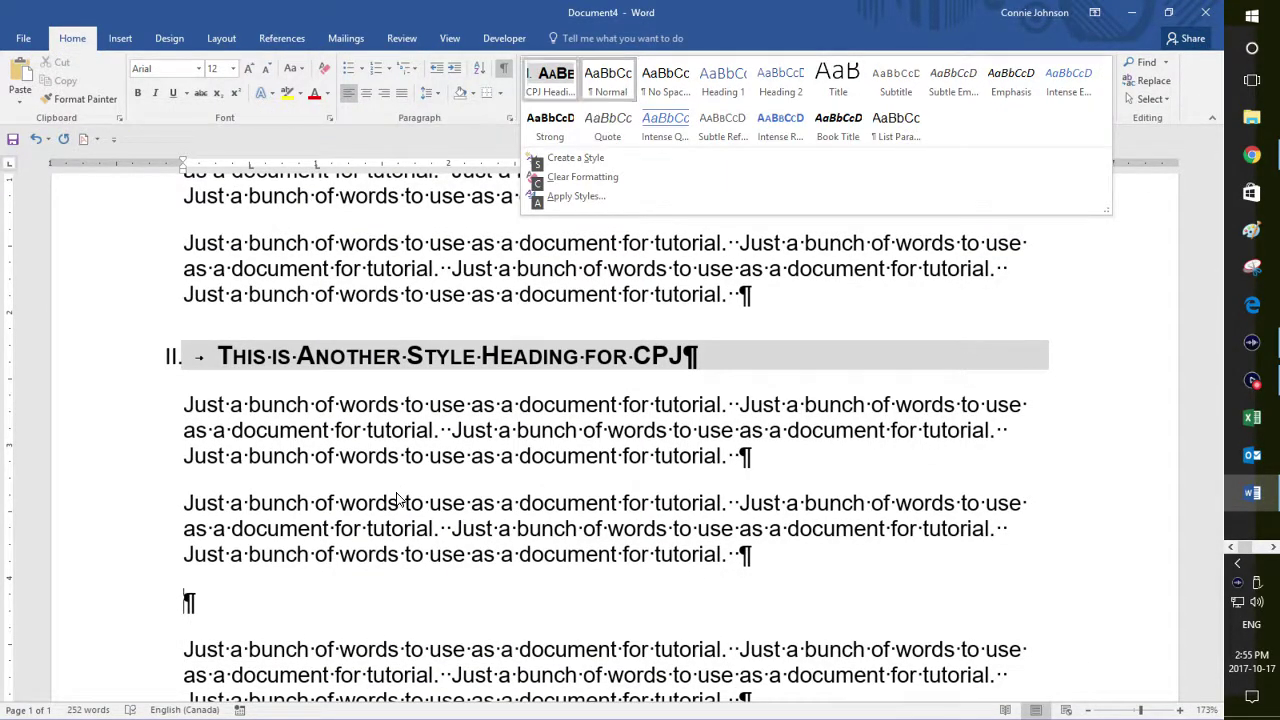
key("Return")
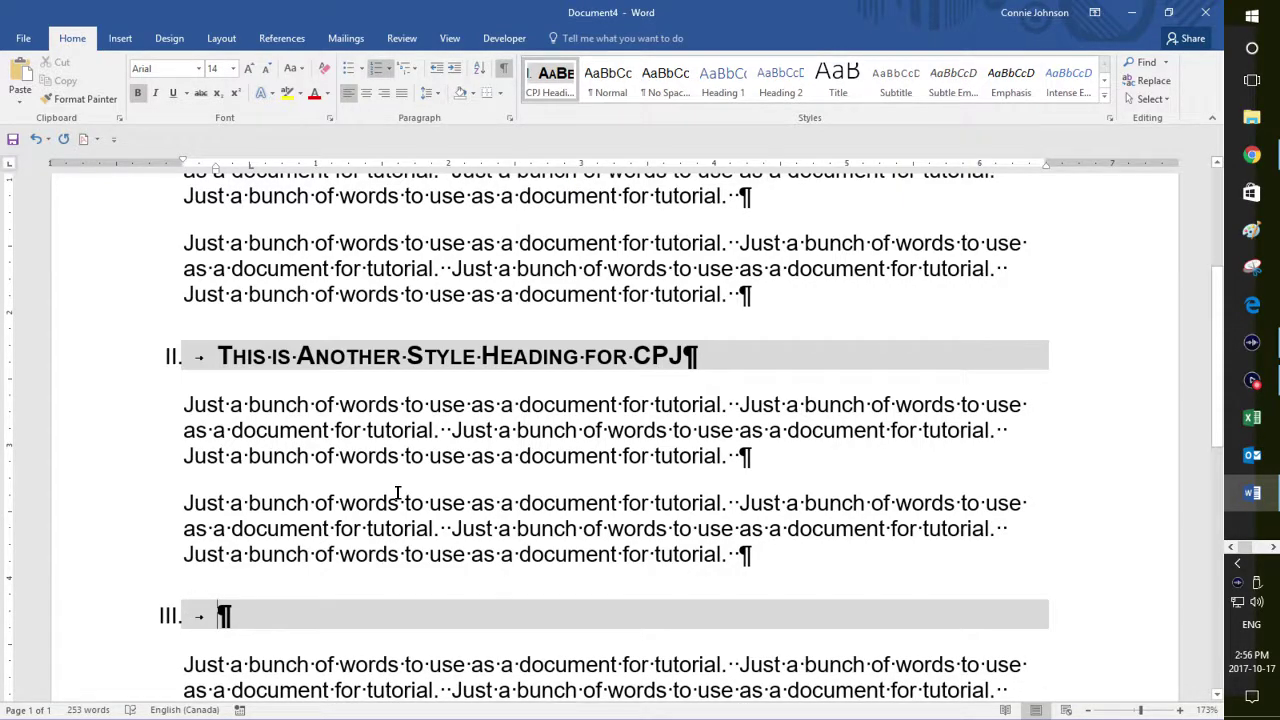
- Open and close the Paragraph dialog unchanged, then type 'This is Modify' as heading III
key("alt")
key("h")
key("p")
key("g")
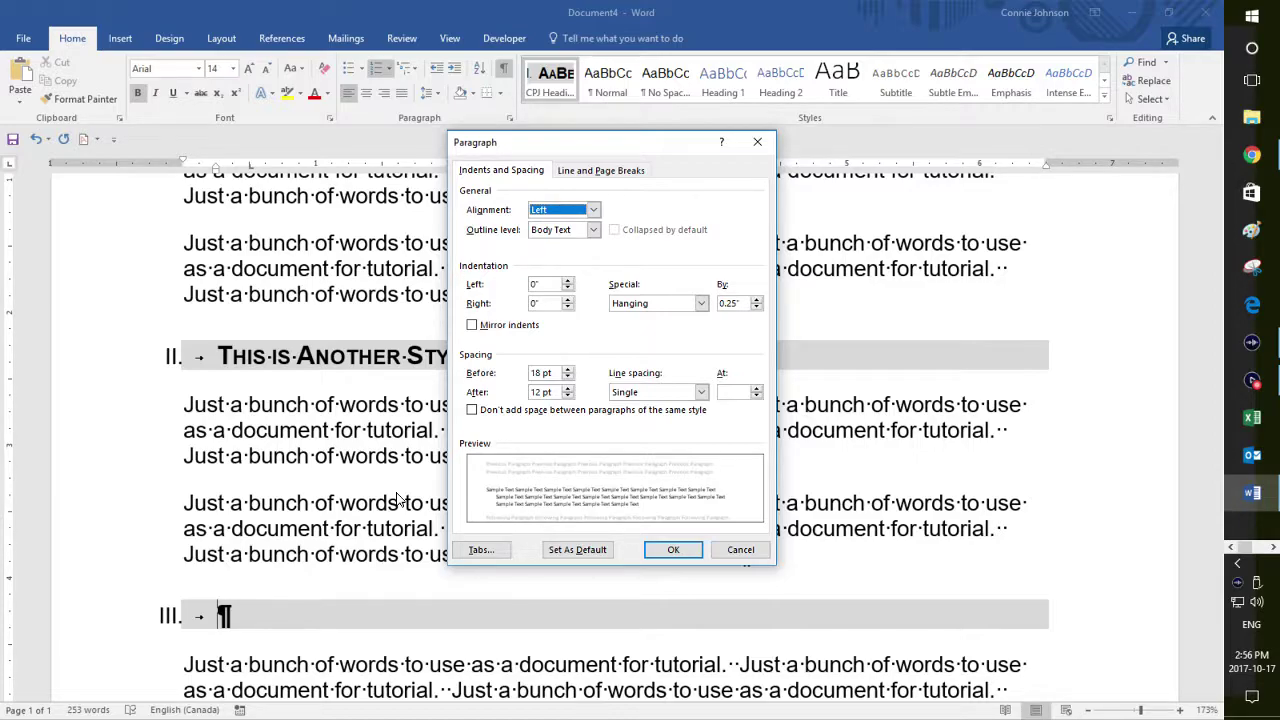
key("Escape")
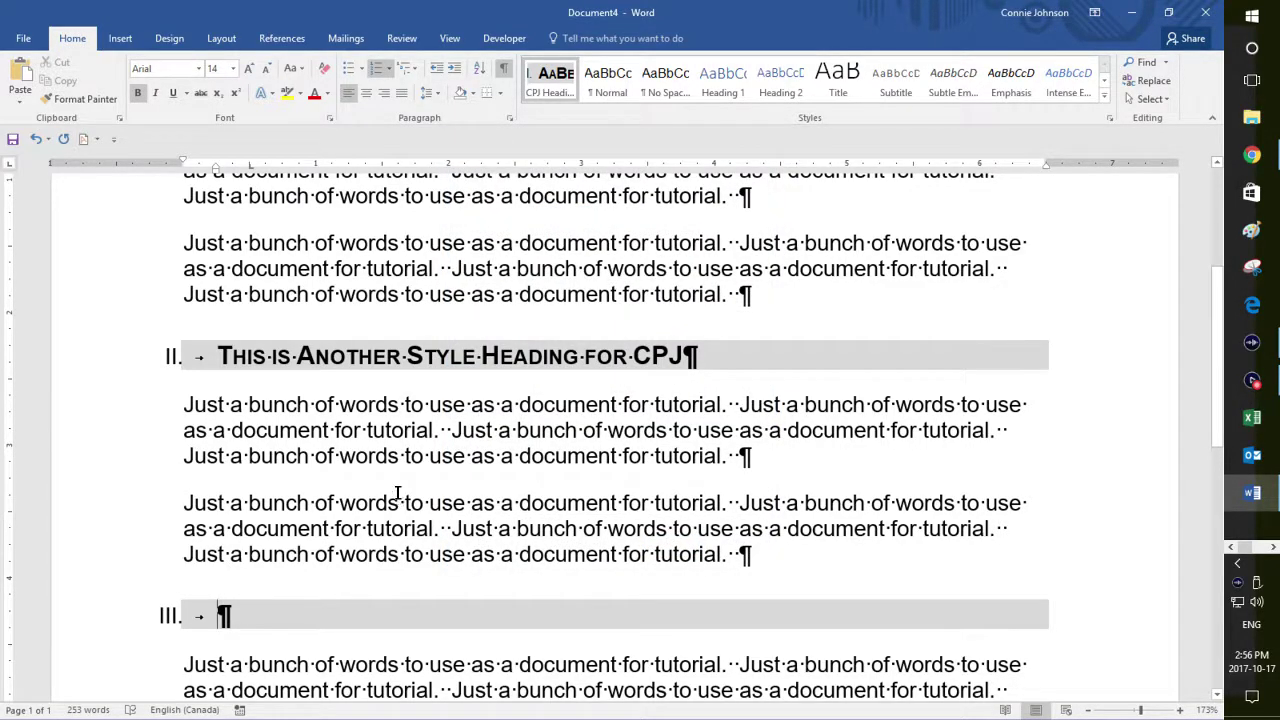
type("This is ")
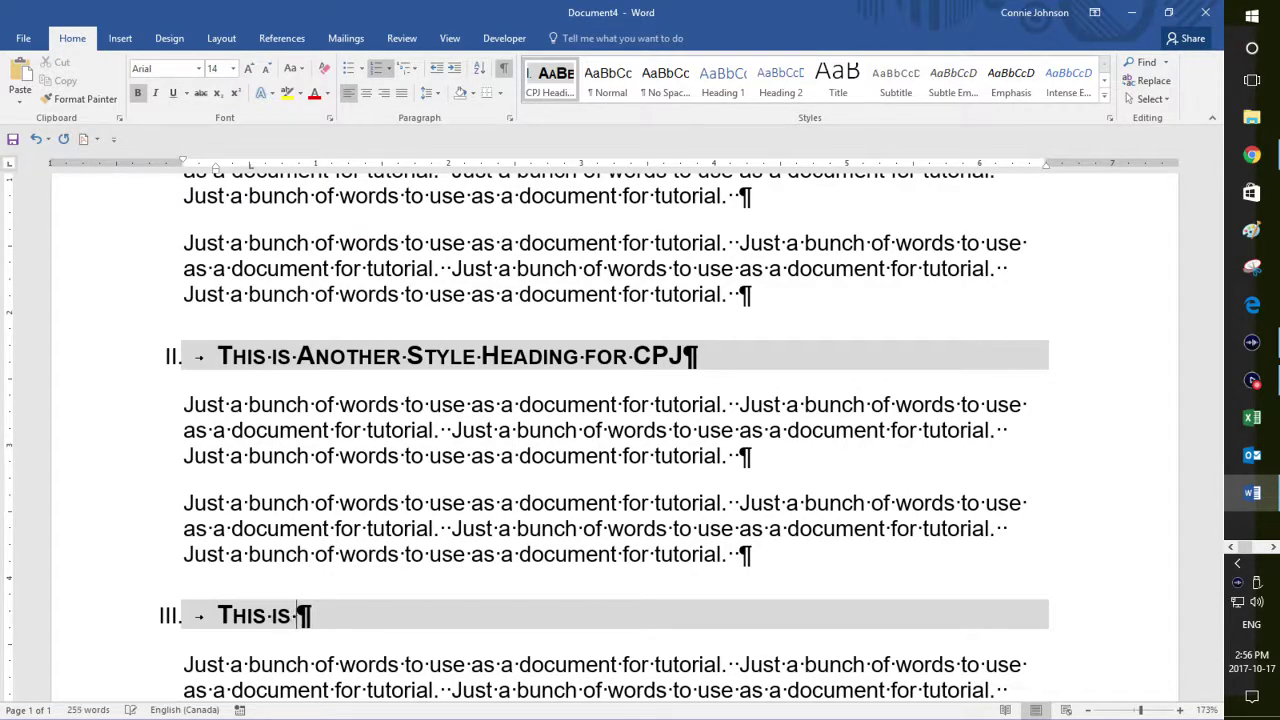
type("Mod")
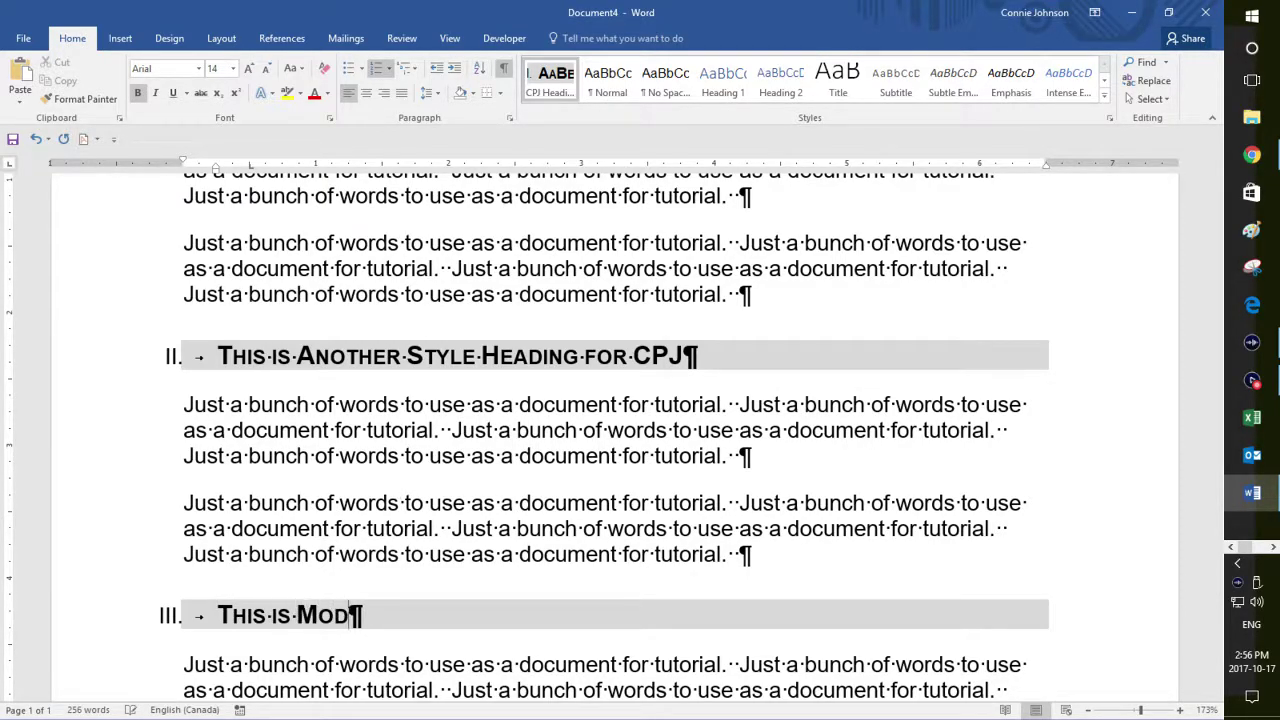
type("ify")
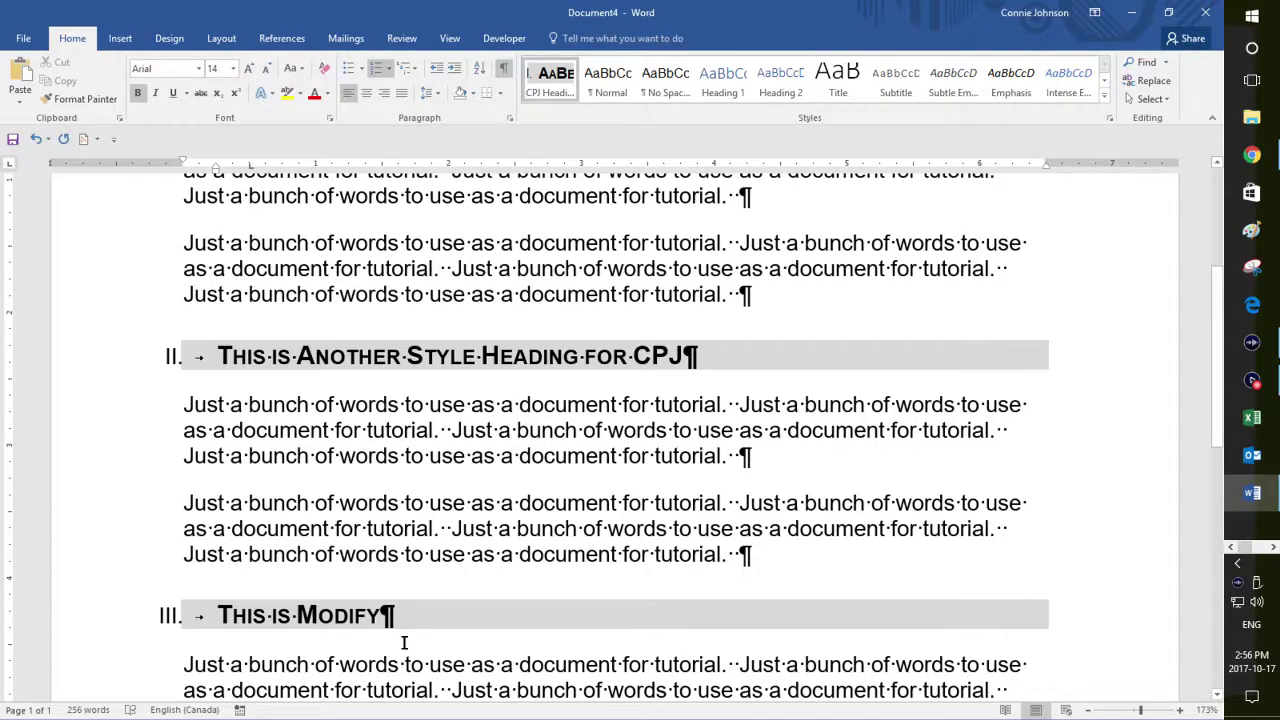
- Scroll to review the document and select heading III's Roman numeral
scroll(404, 643, "up", 3)
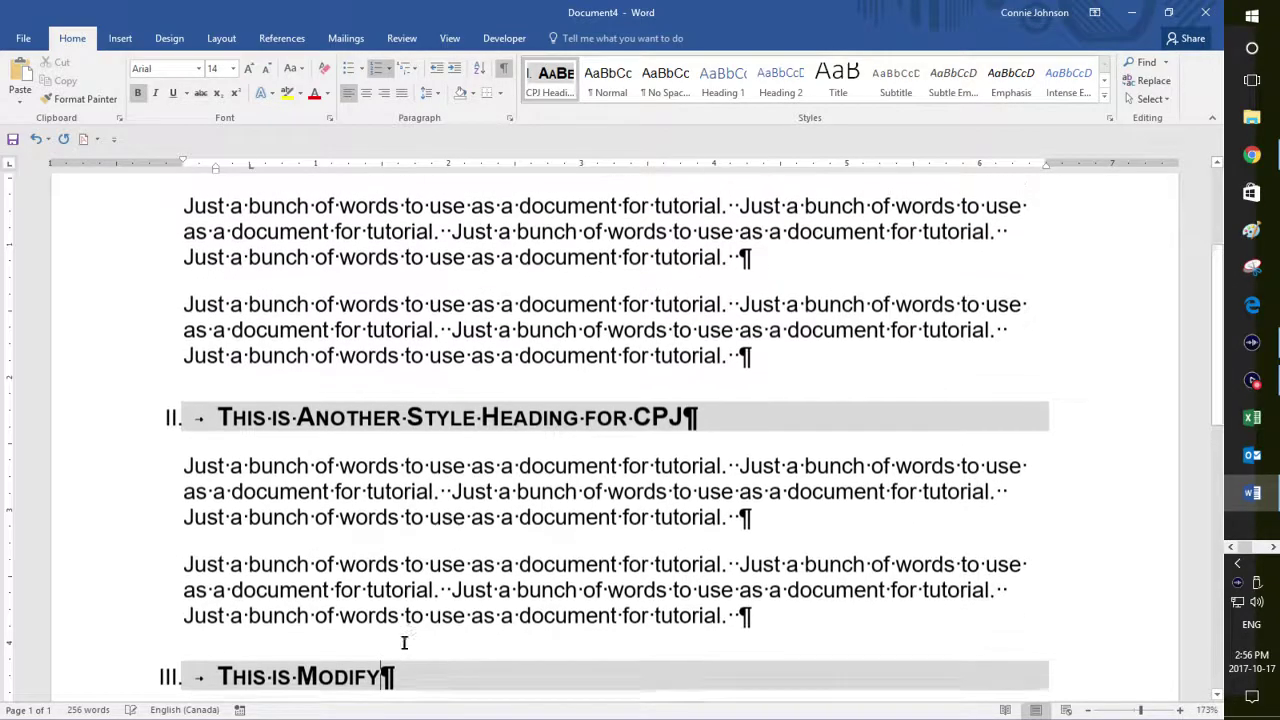
scroll(404, 643, "down", 7)
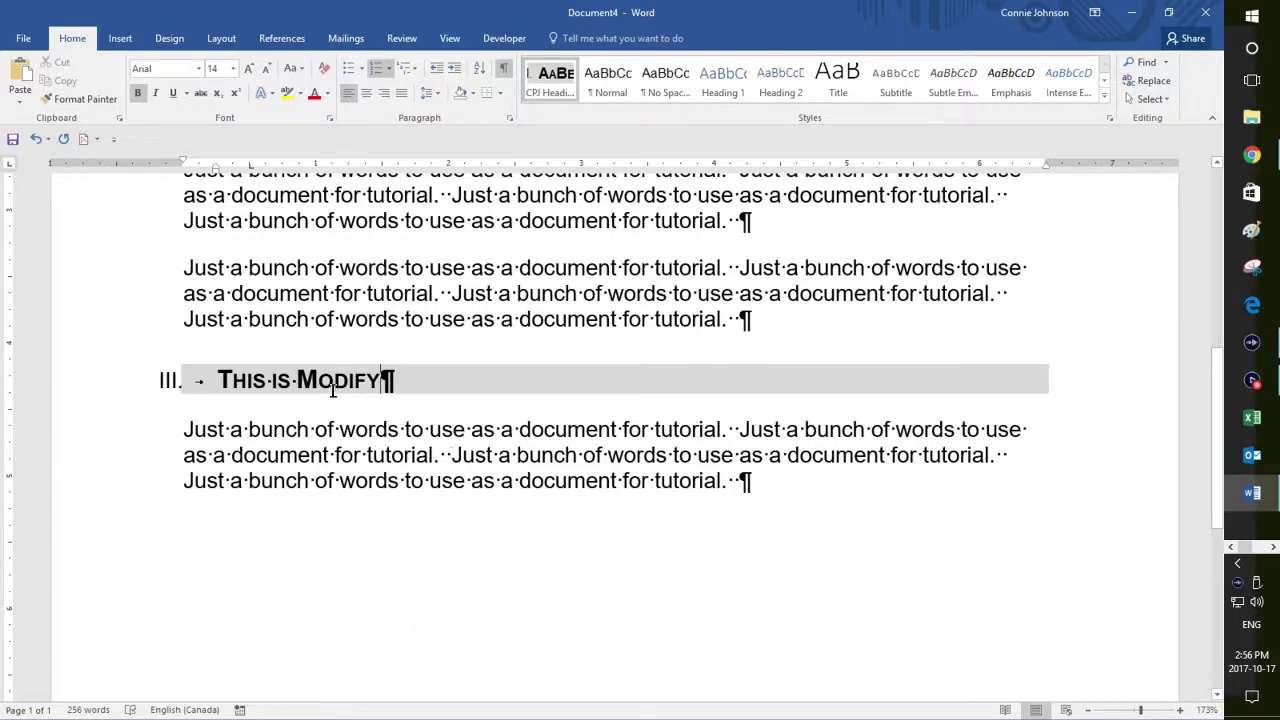
left_click(172, 380)
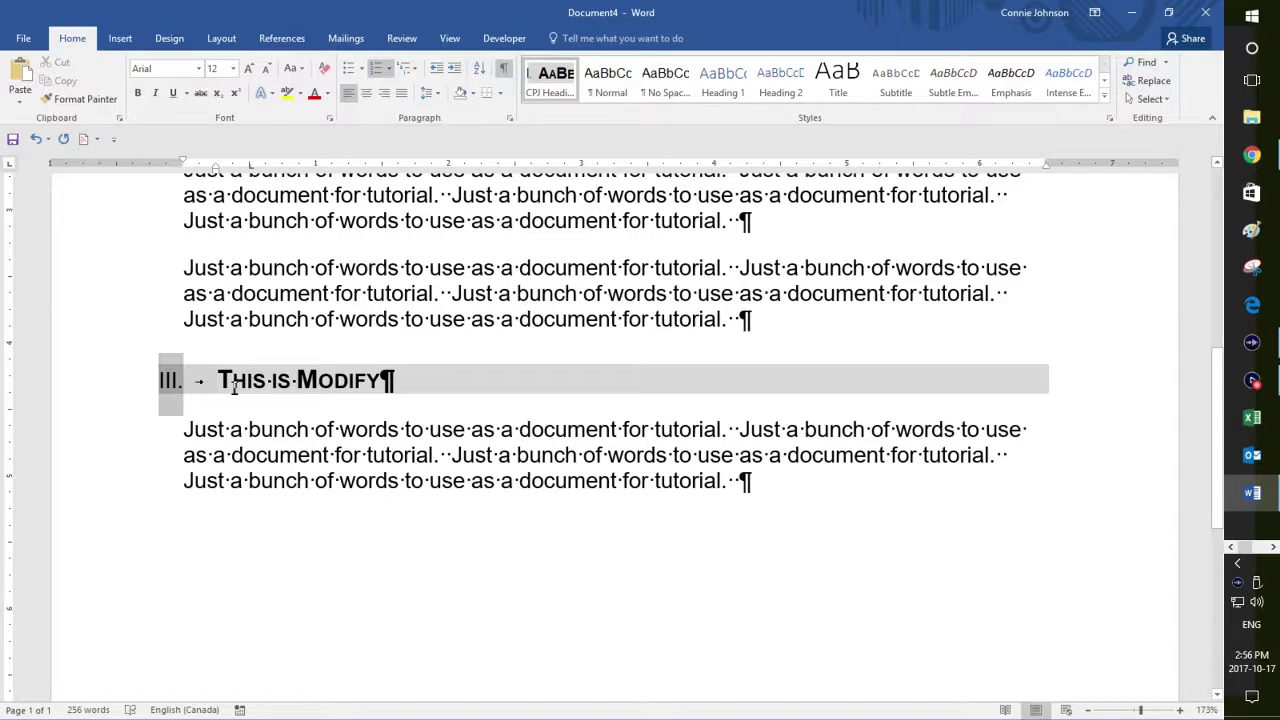
- Define a new number format with bold numerals and update the CPJ Heading 1 Shading style
left_click(390, 74)
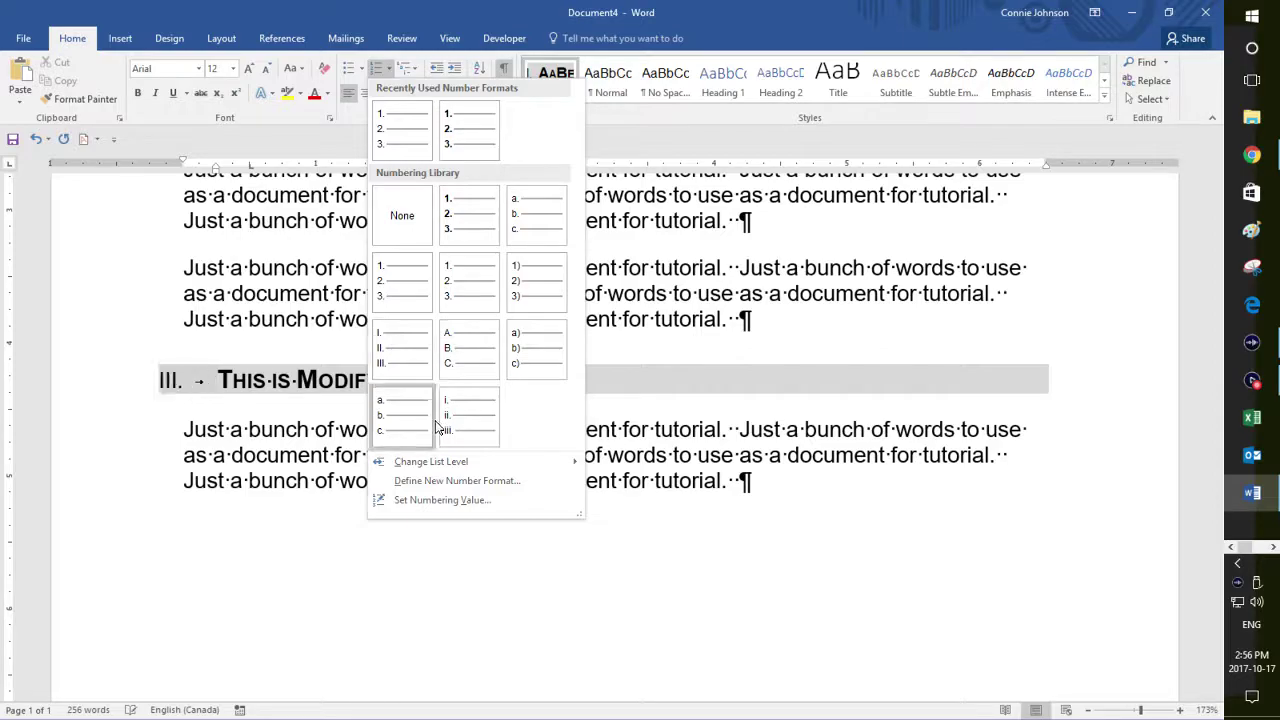
left_click(480, 480)
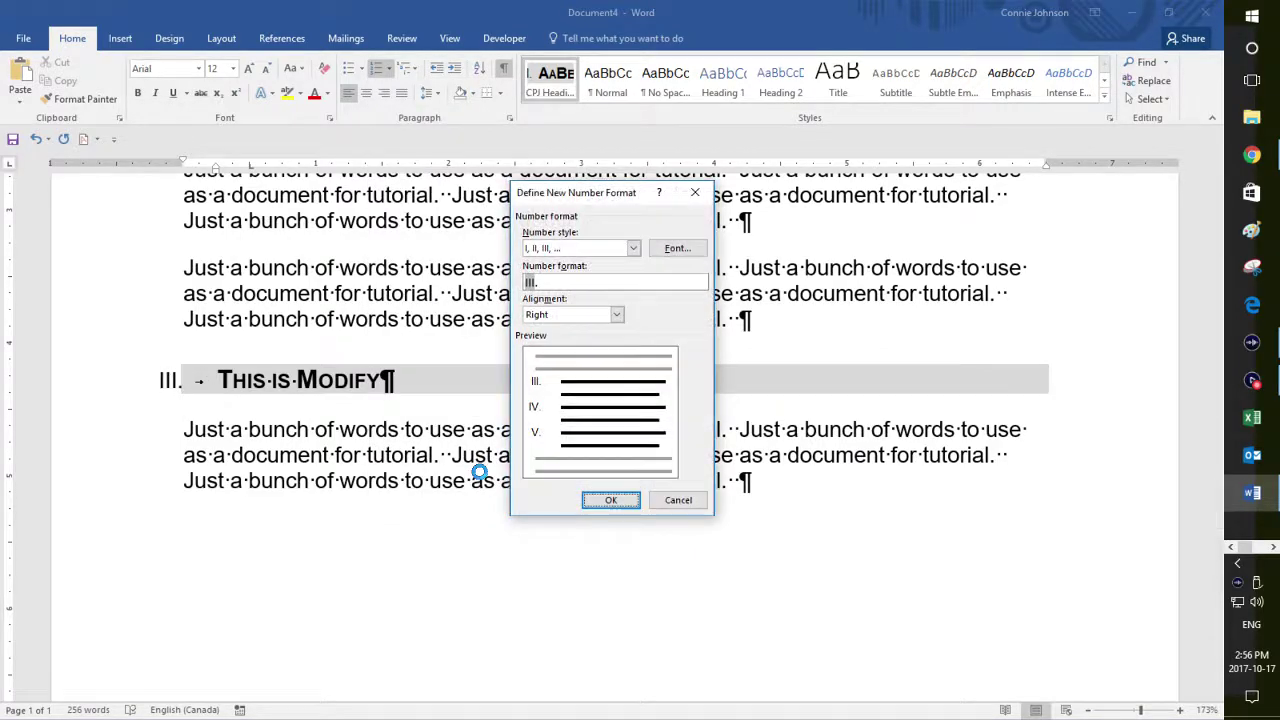
left_click(672, 250)
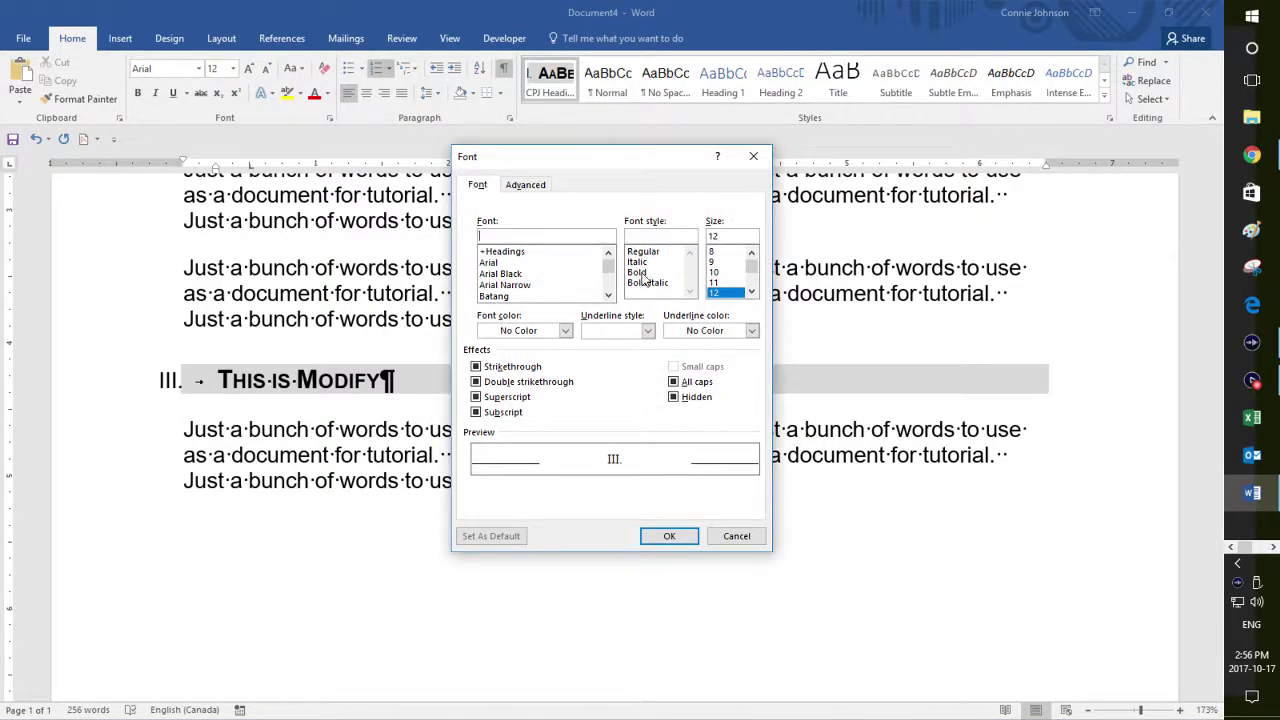
left_click(642, 273)
left_click(670, 538)
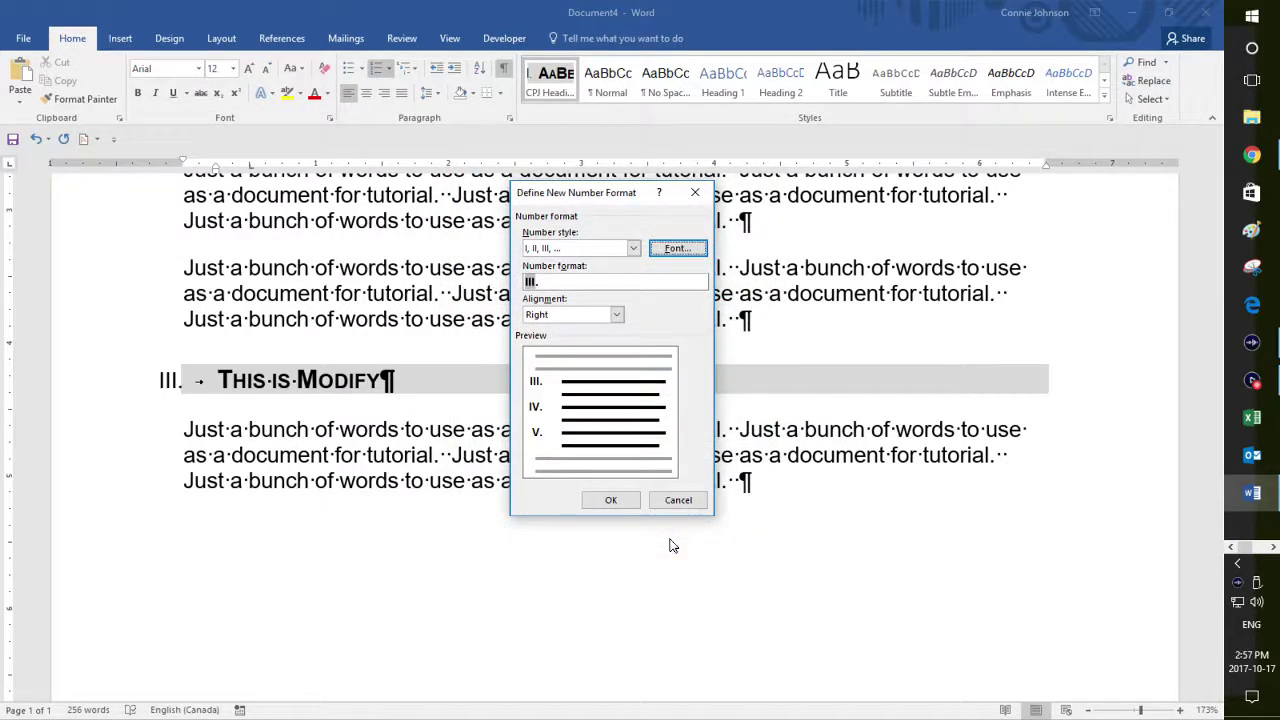
left_click(618, 501)
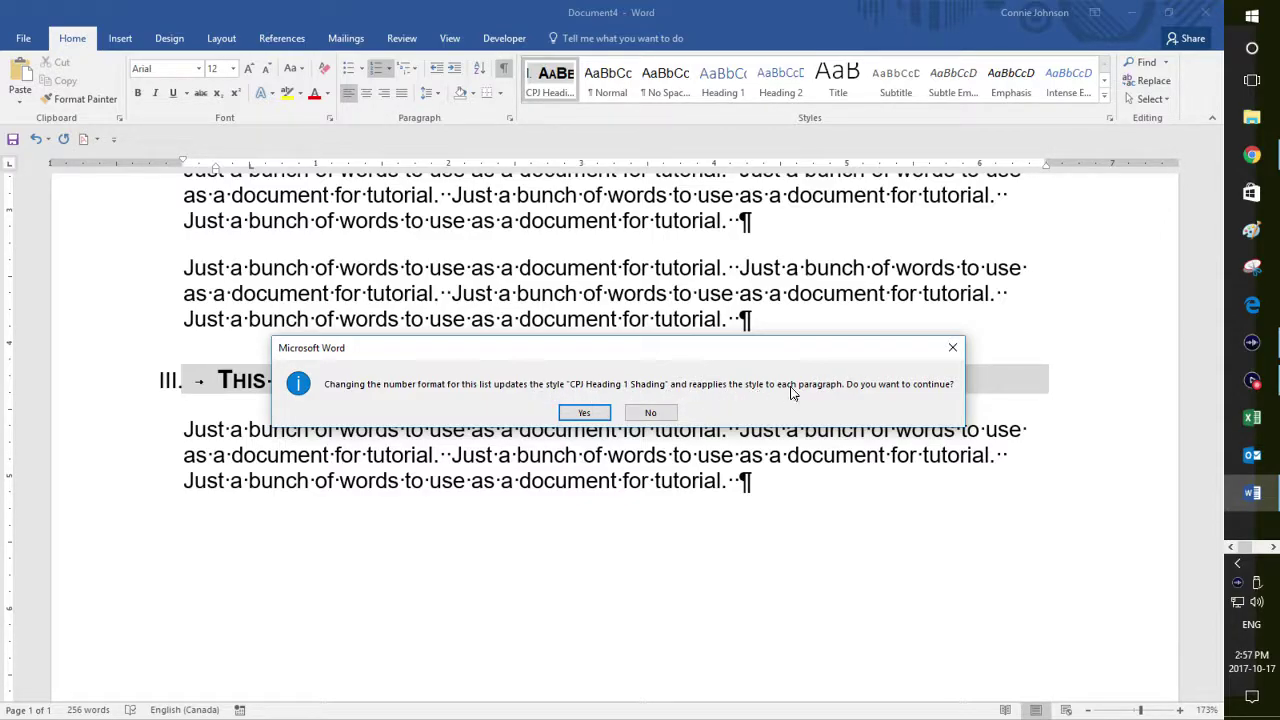
left_click(582, 412)
scroll(571, 488, "up", 5)
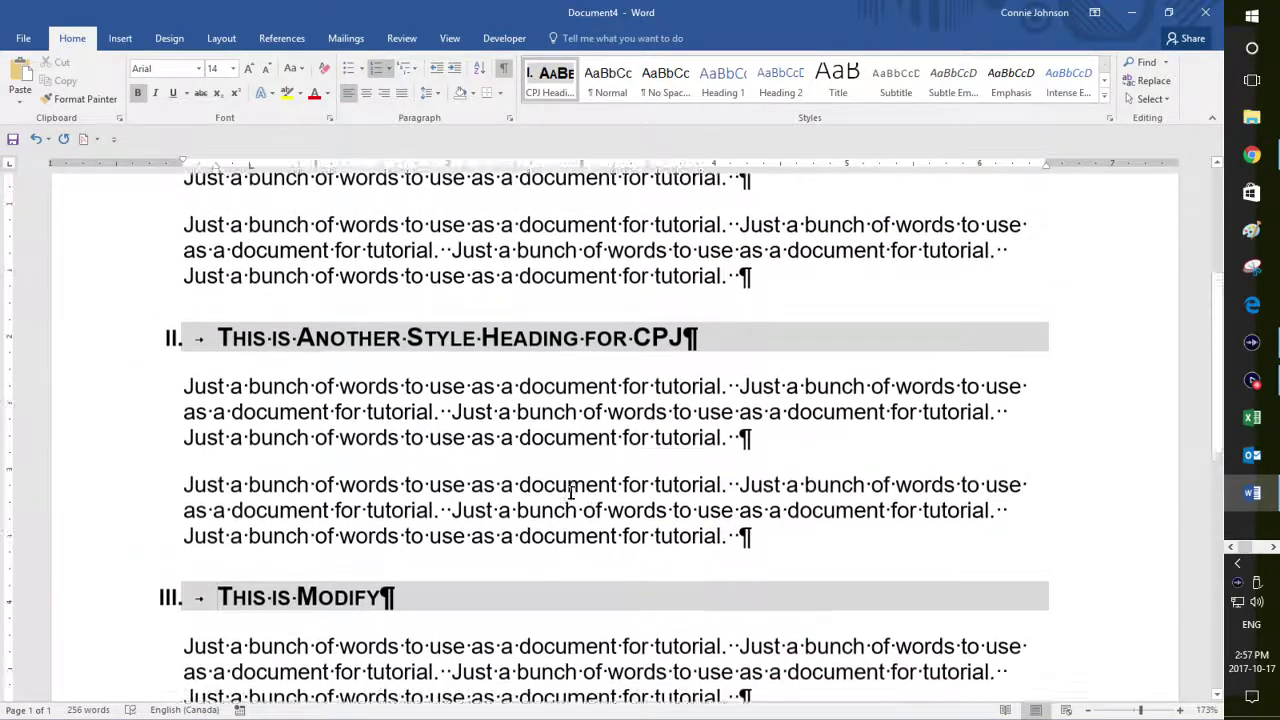
scroll(571, 492, "up", 2)
scroll(571, 492, "down", 5)
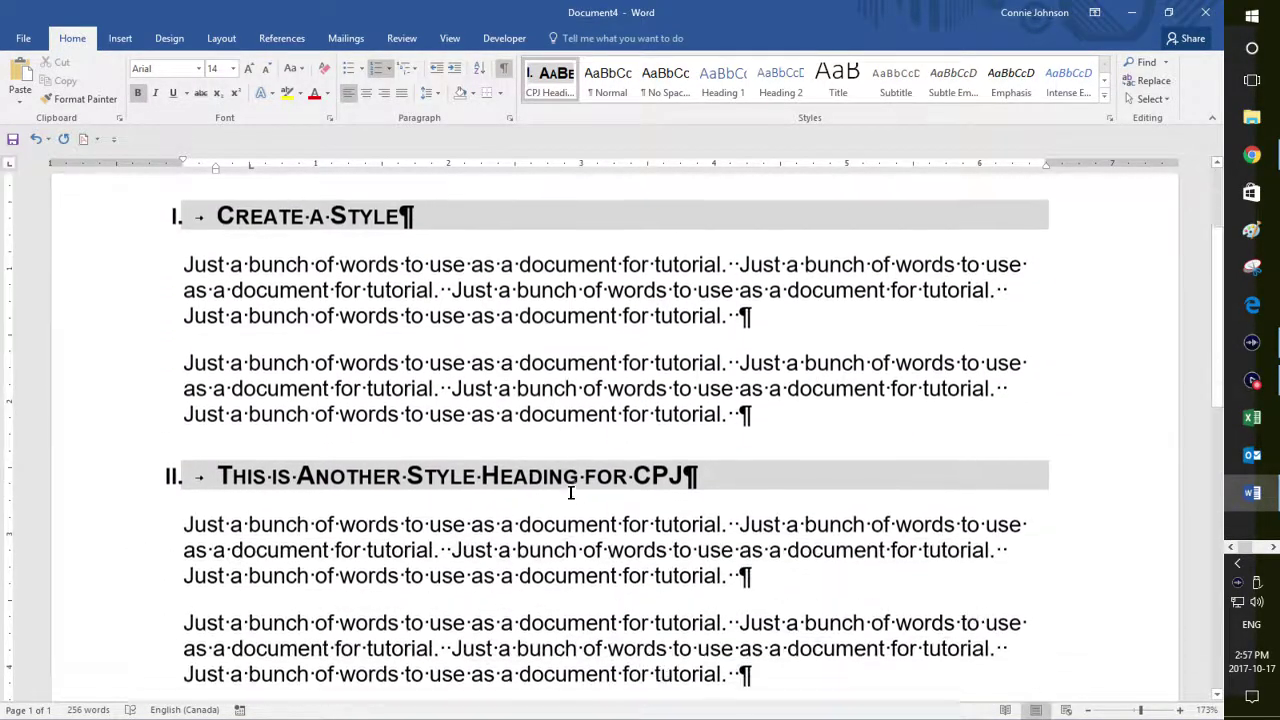
scroll(571, 492, "up", 5)
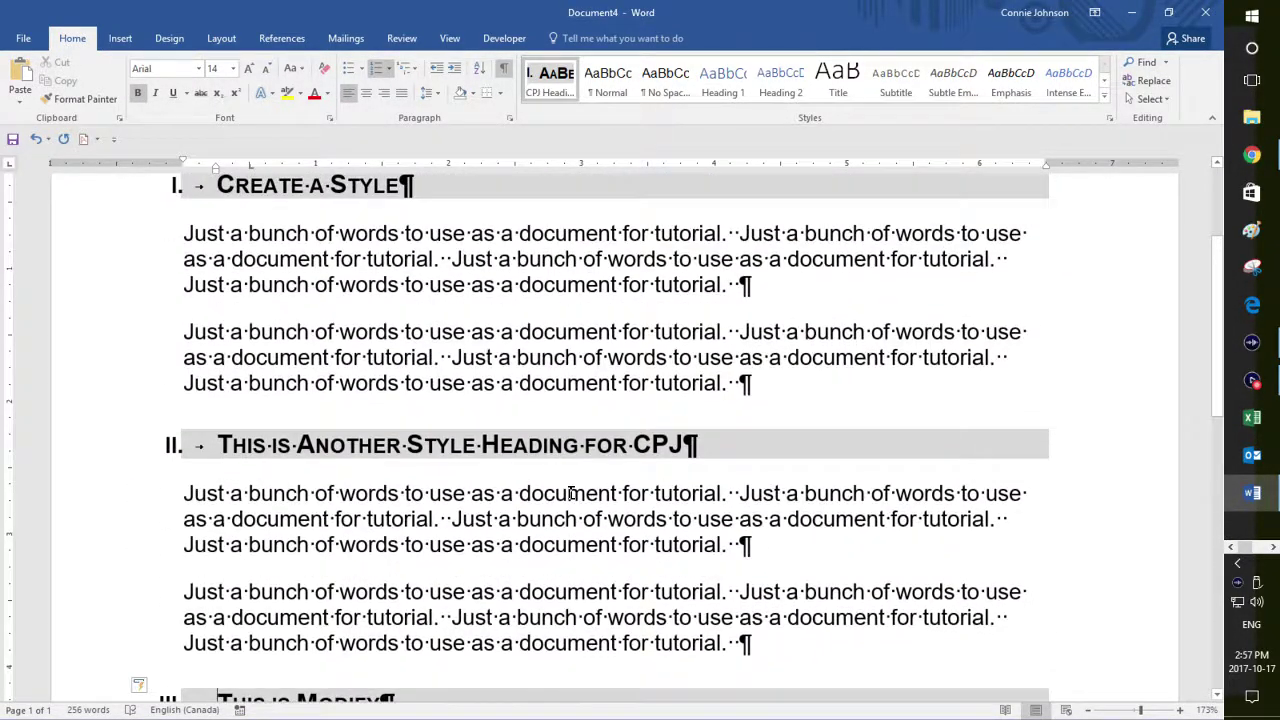